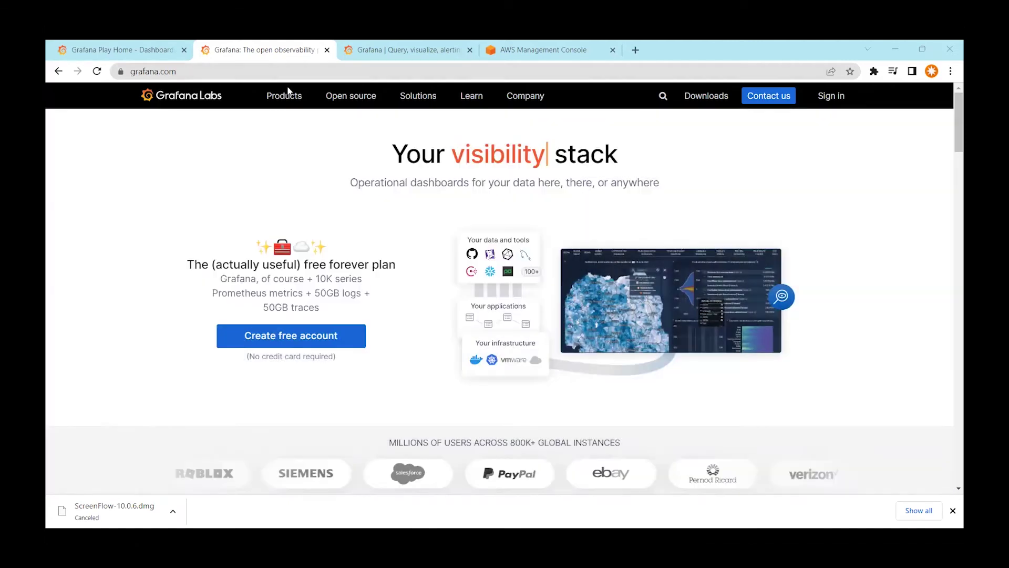
Play the 'Play around with the Grafana Stack' demo video and watch it full screen
mouse_move(288, 94)
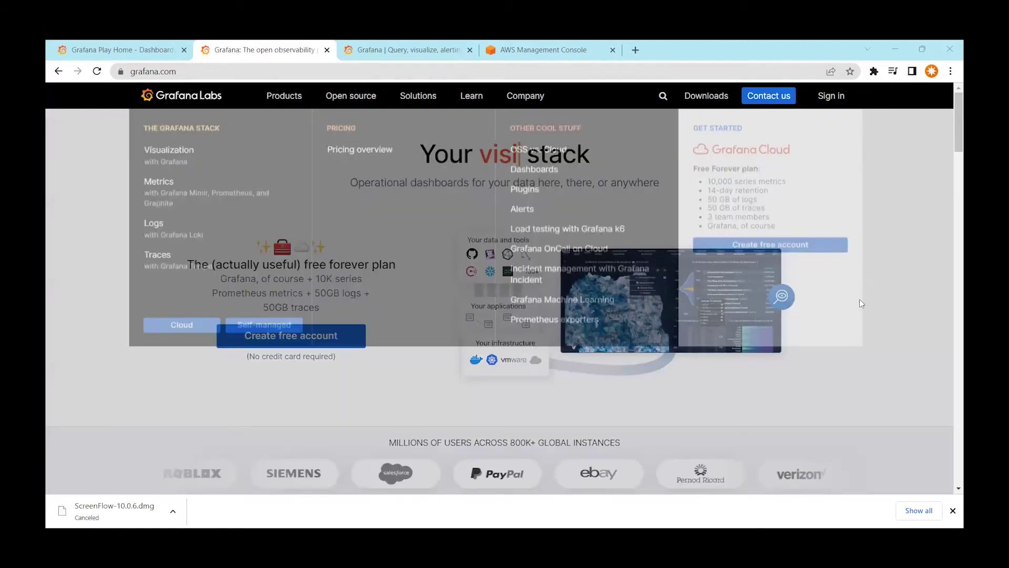
scroll(862, 309, "down", 5)
scroll(862, 310, "down", 6)
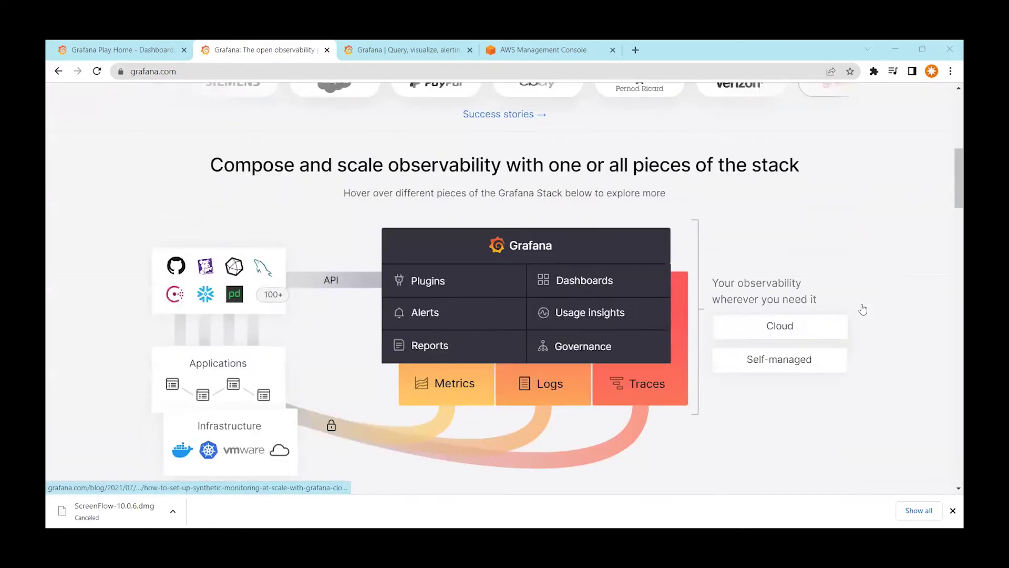
scroll(660, 254, "down", 2)
scroll(799, 252, "down", 4)
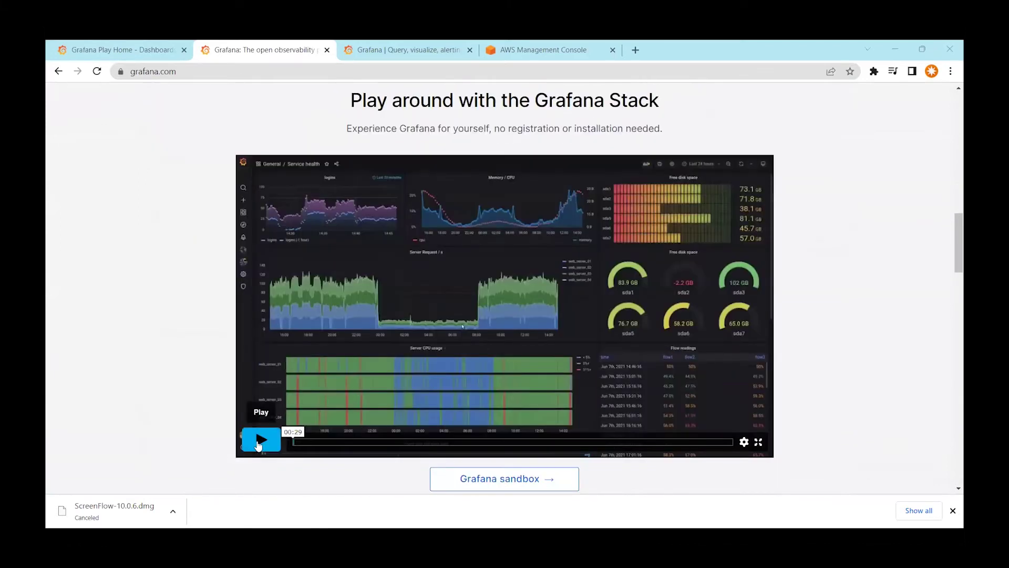
left_click(258, 445)
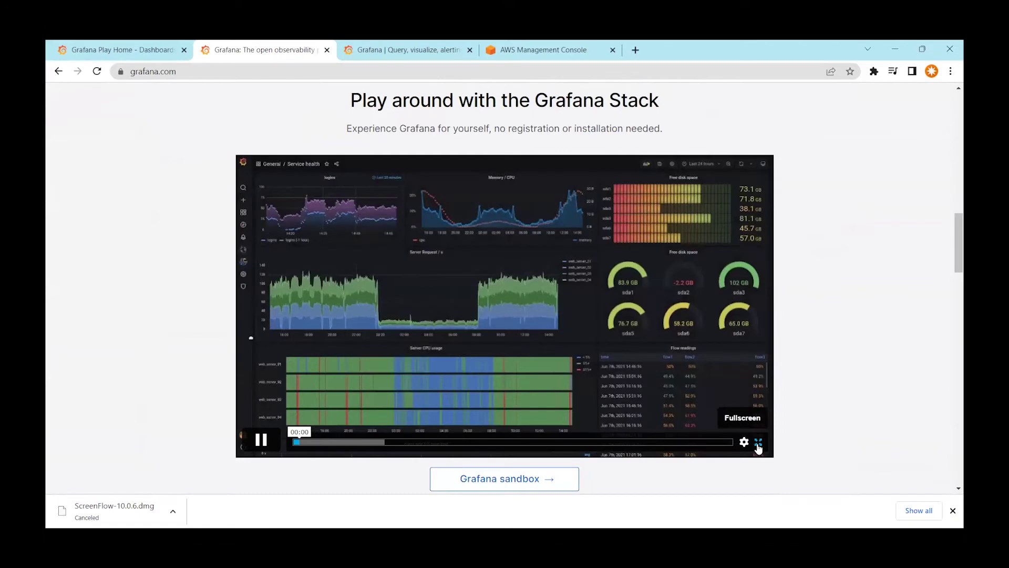
double_click(620, 289)
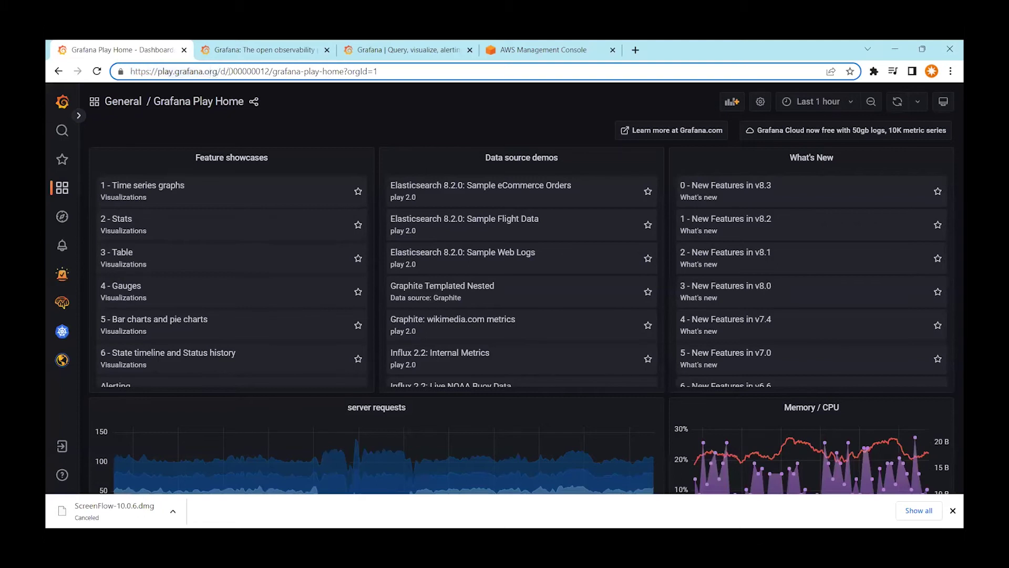
Open the '1 - Time series graphs' dashboard and drag-zoom into the Simple graph
scroll(242, 167, "down", 2)
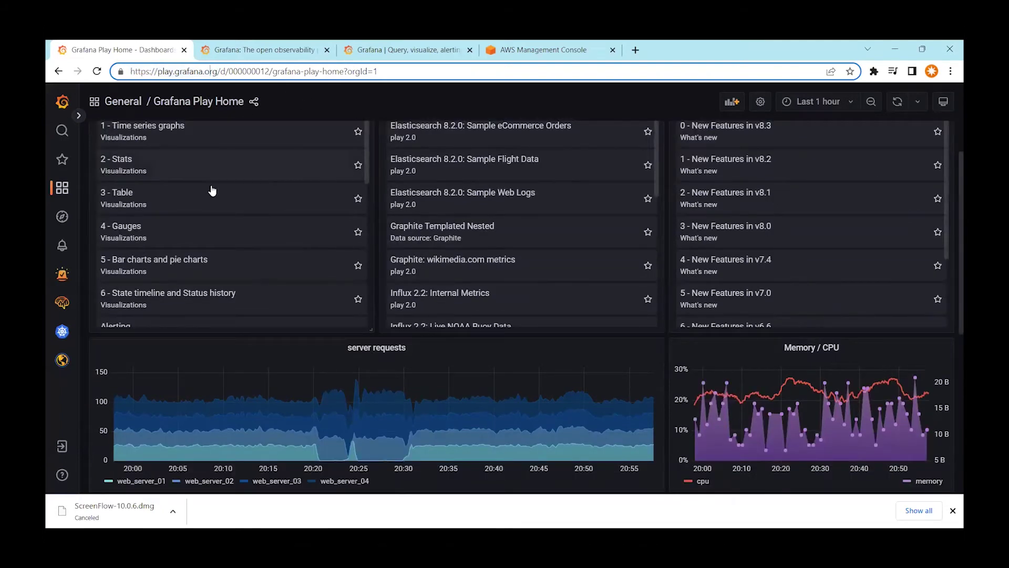
scroll(222, 196, "up", 2)
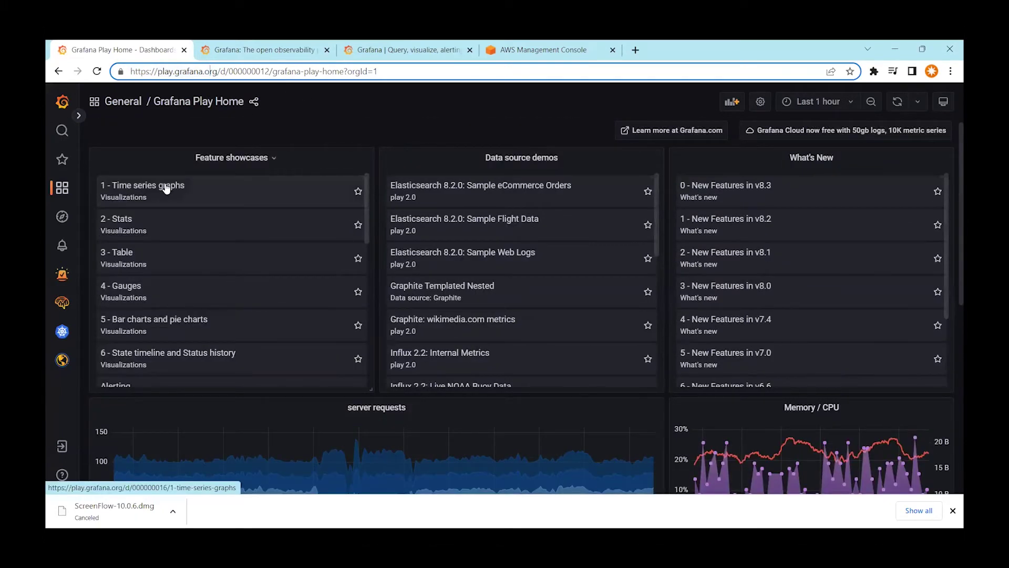
left_click(166, 189)
left_click(166, 189)
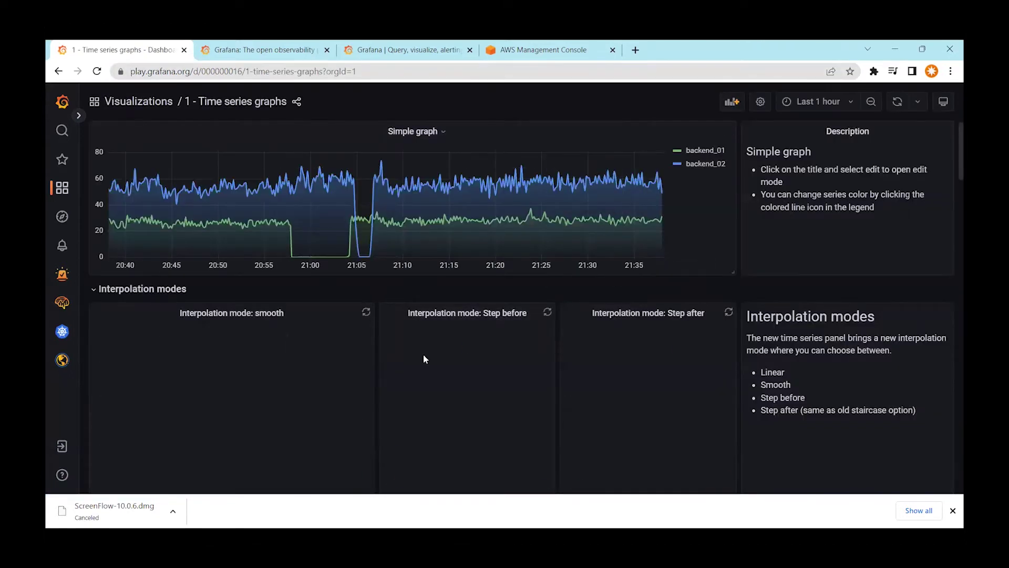
scroll(554, 359, "down", 2)
scroll(522, 361, "up", 2)
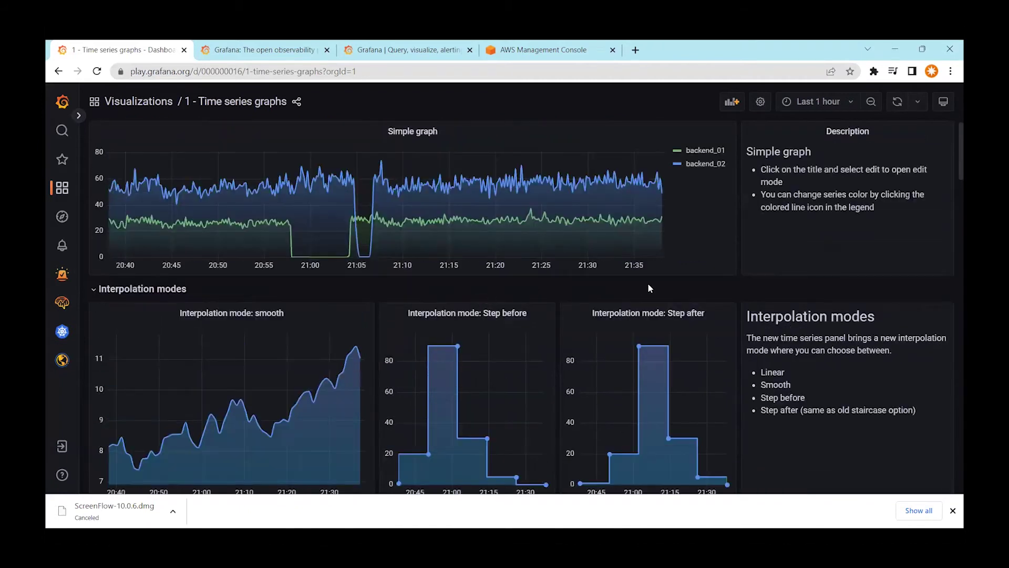
left_click_drag(390, 183, 551, 182)
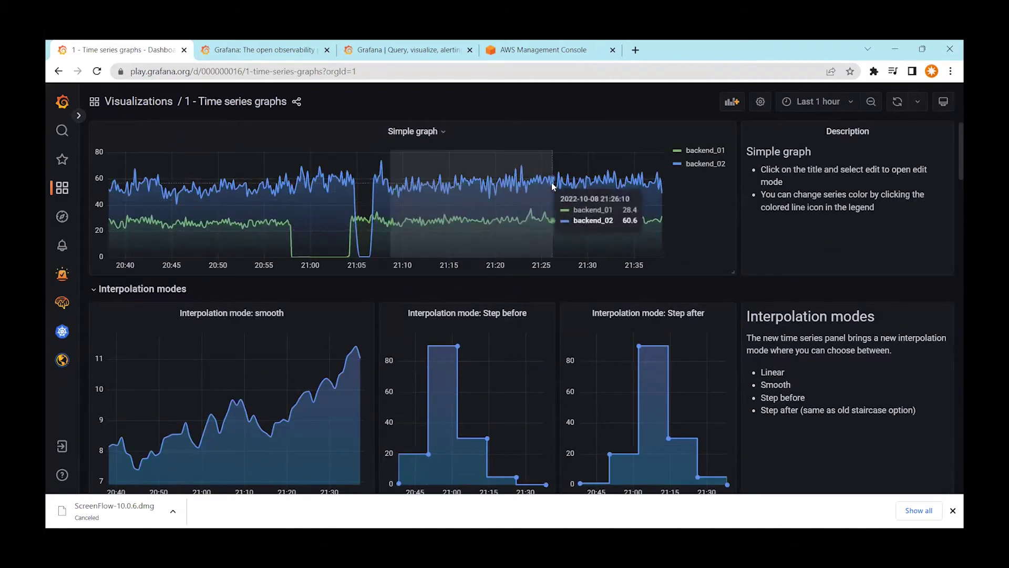
scroll(479, 288, "down", 5)
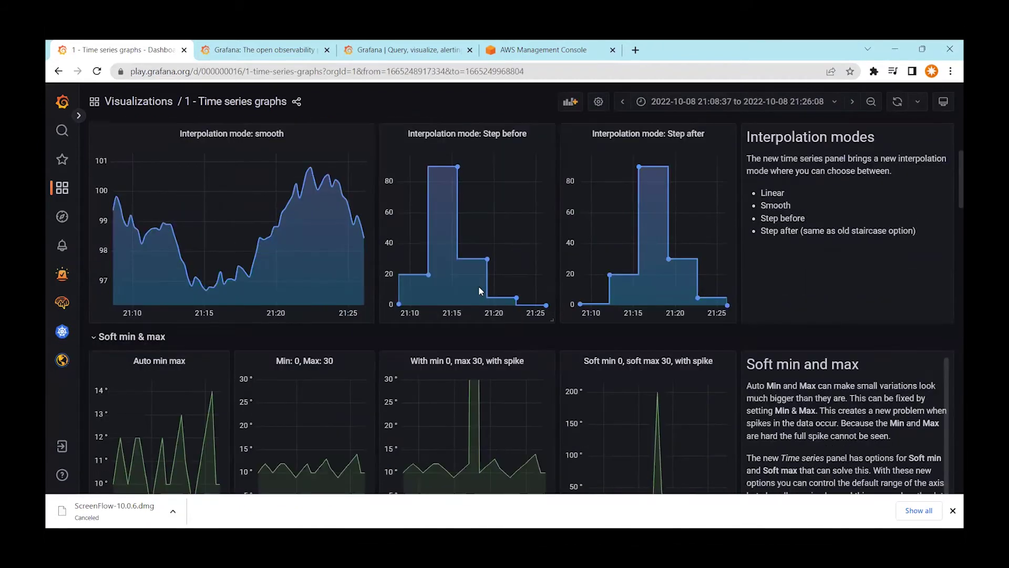
scroll(478, 286, "down", 4)
scroll(182, 152, "up", 10)
Browse the General dashboards, view #46510 Lots of variable freeze, then return to the AWS console
mouse_move(83, 195)
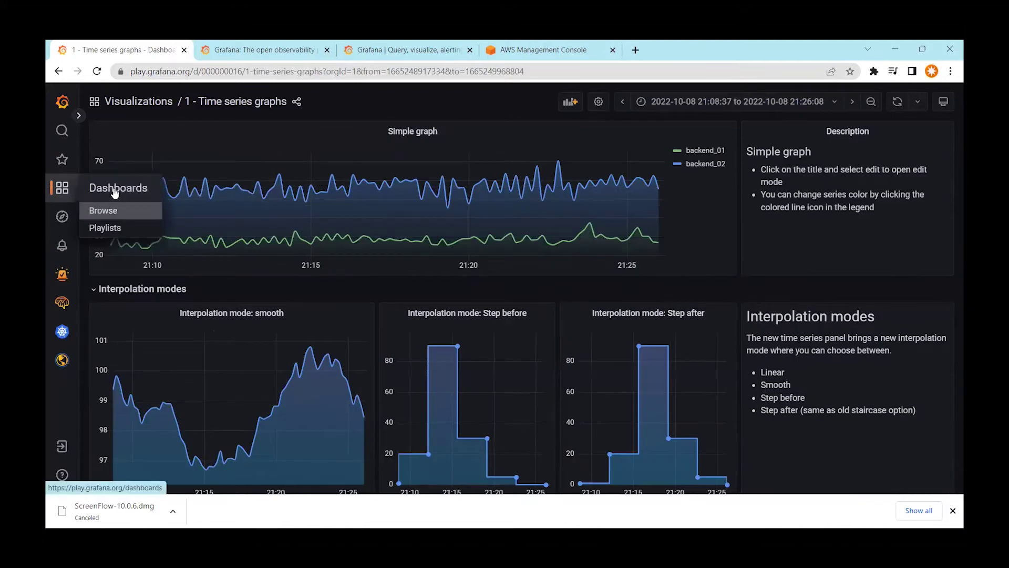
left_click(107, 212)
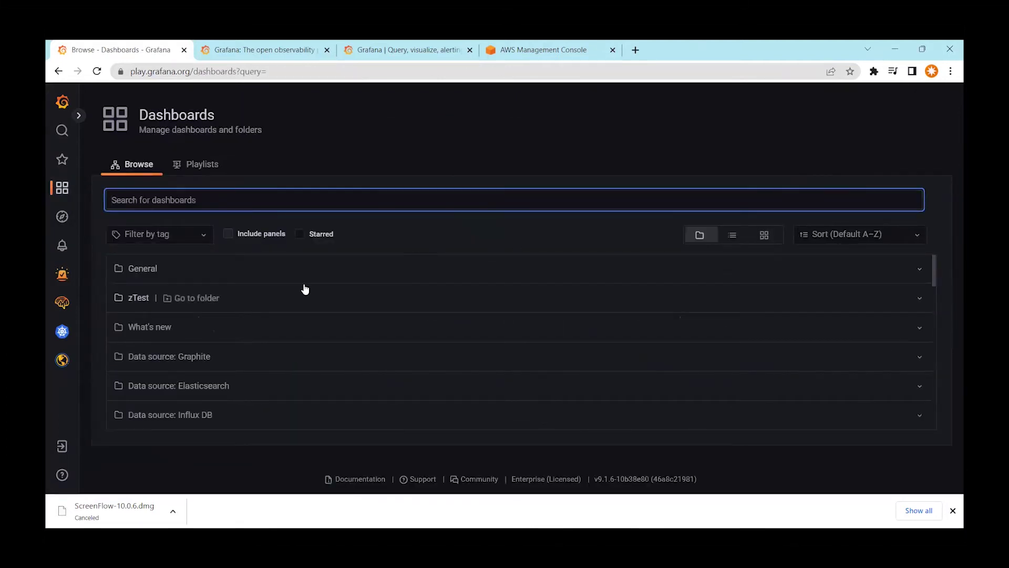
left_click(146, 273)
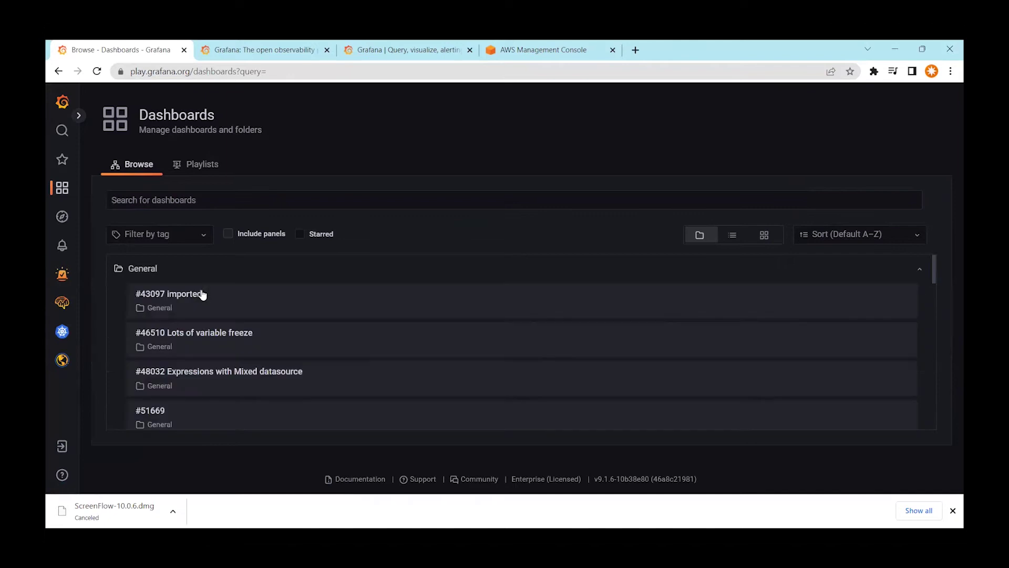
left_click(250, 336)
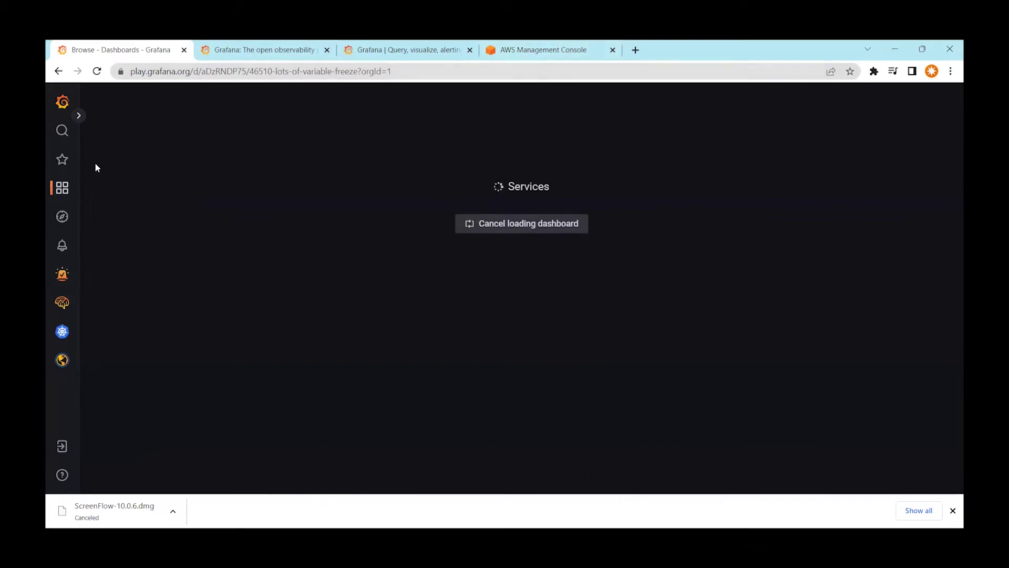
left_click(62, 189)
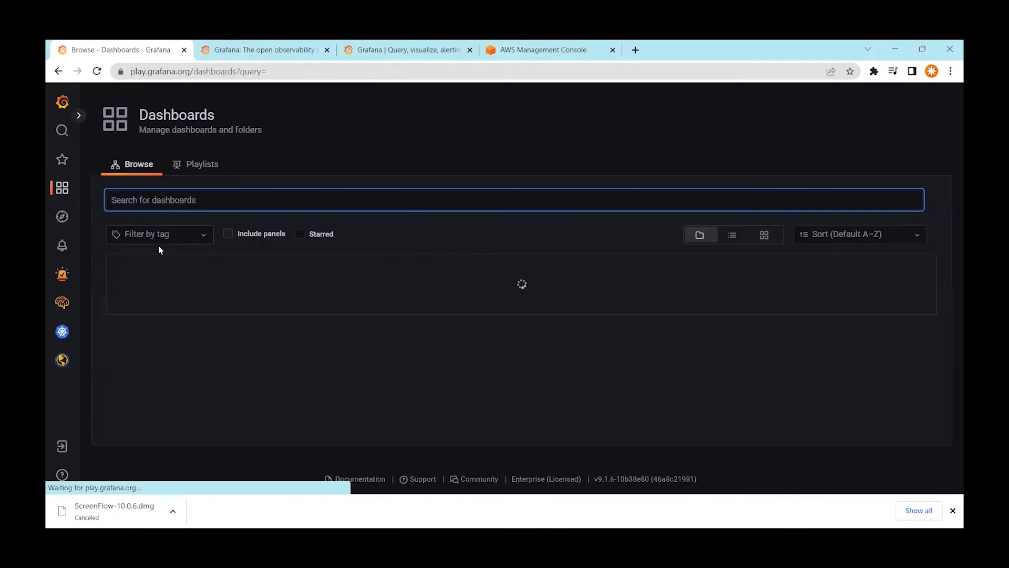
left_click(571, 42)
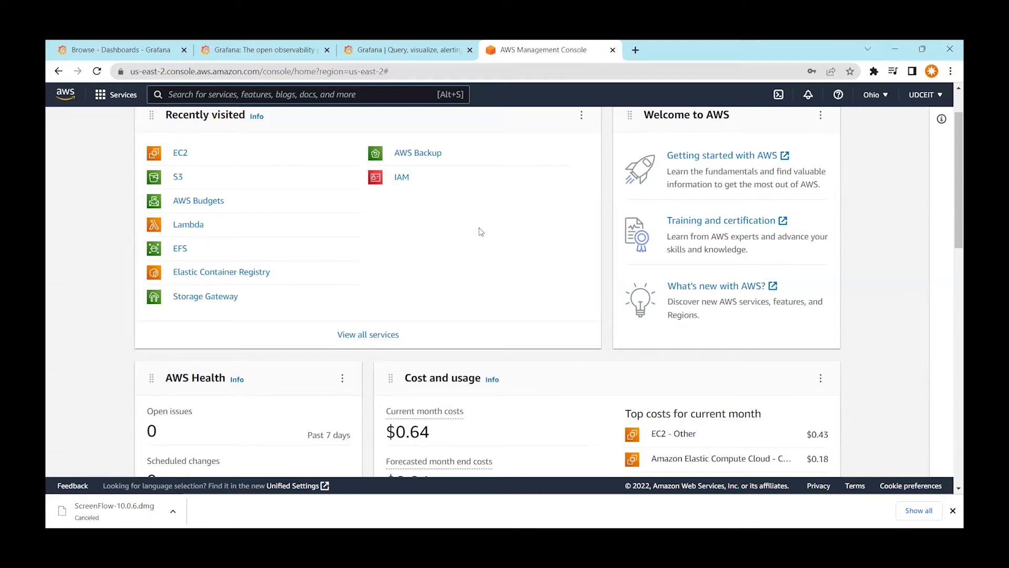
Open EC2 from Recently visited, confirm no instances are running, and start Launch instances
scroll(480, 231, "up", 2)
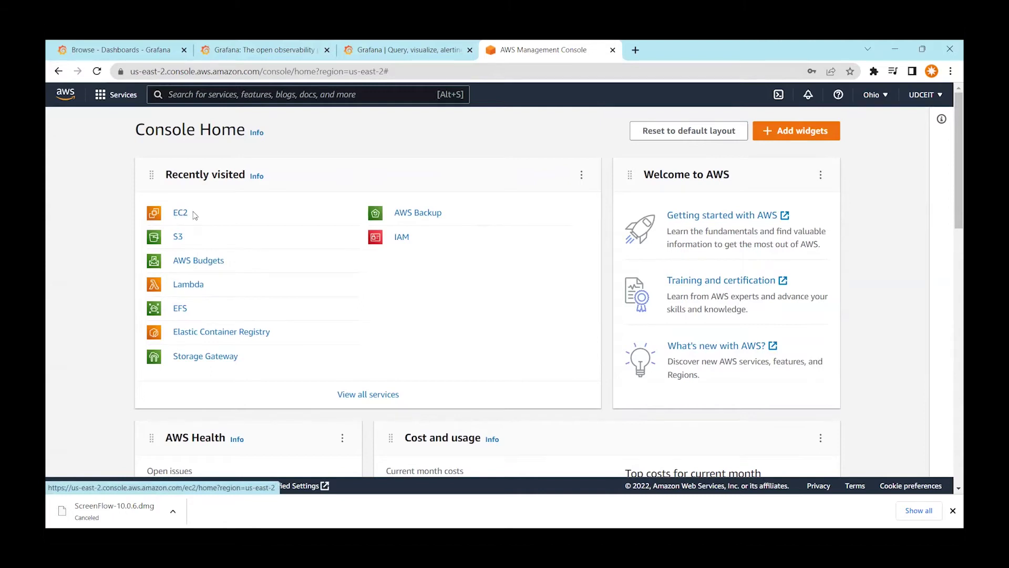
left_click(179, 214)
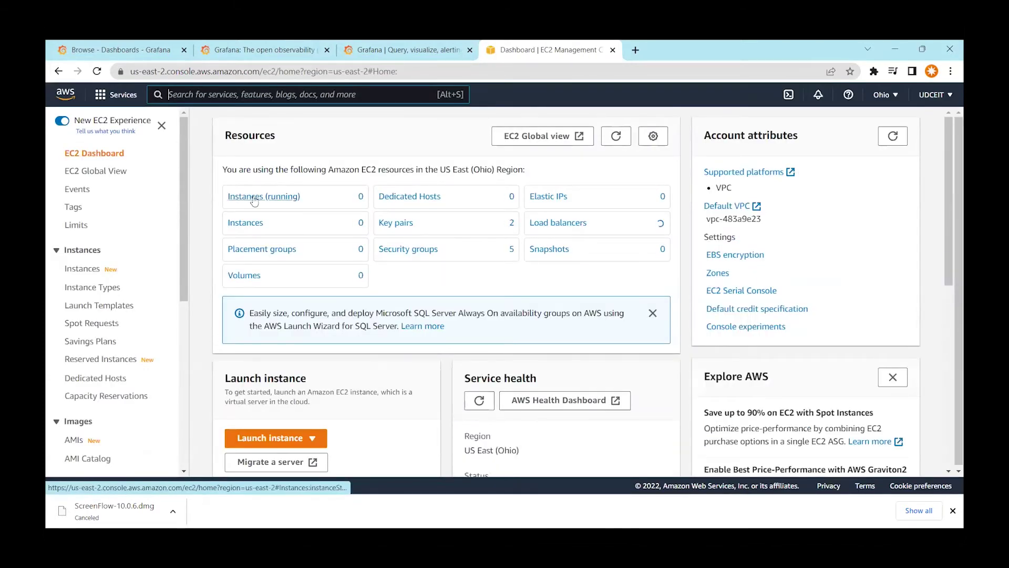
left_click(254, 197)
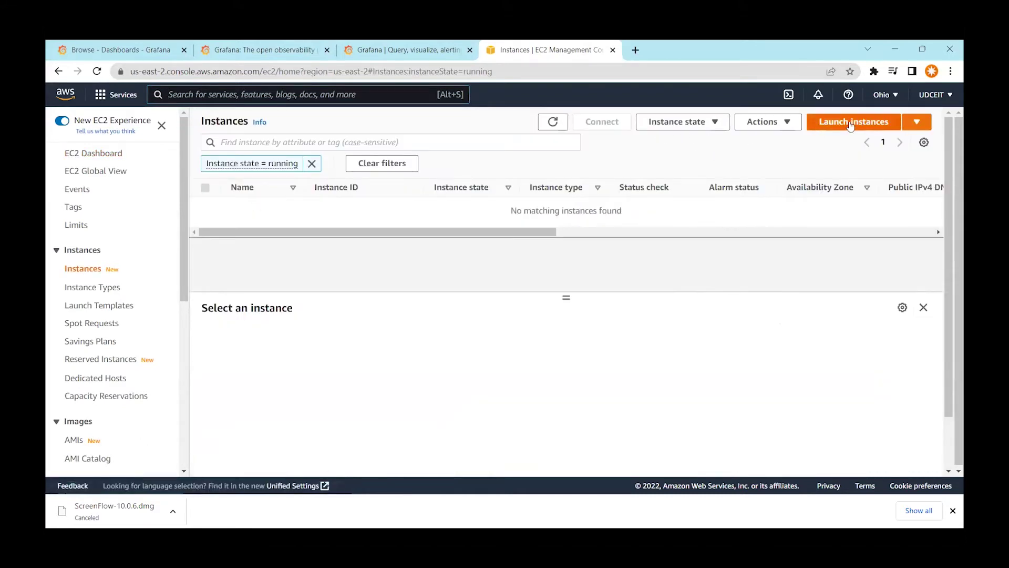
left_click(878, 126)
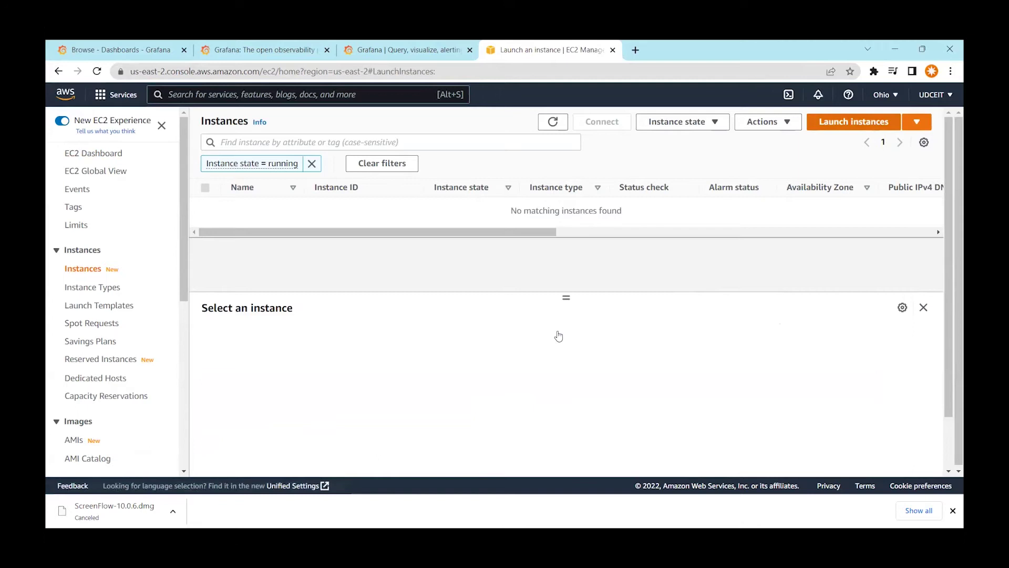
Name the instance 'Grafana' and choose Ubuntu as its operating system image
left_click(263, 329)
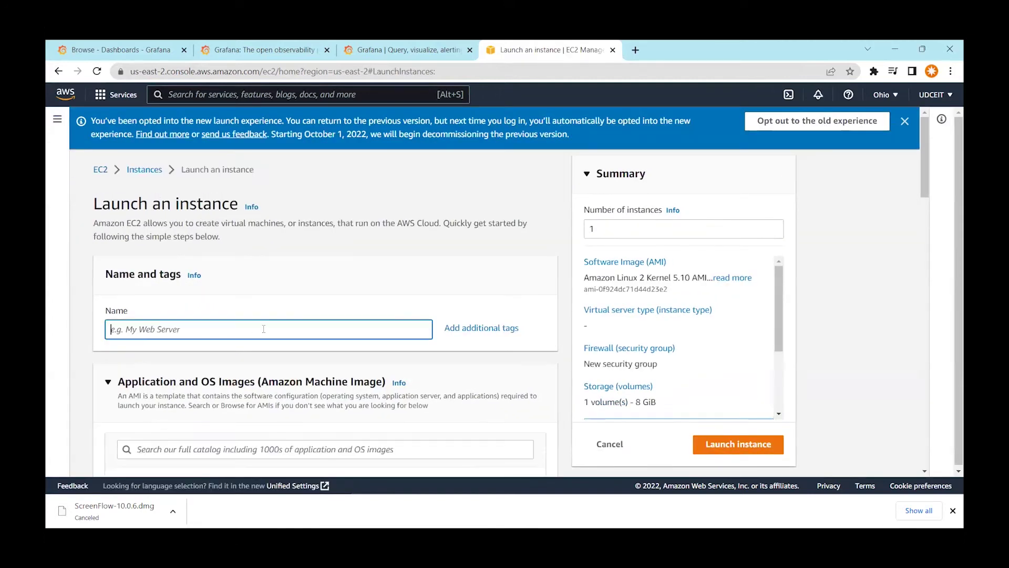
type("Grafa")
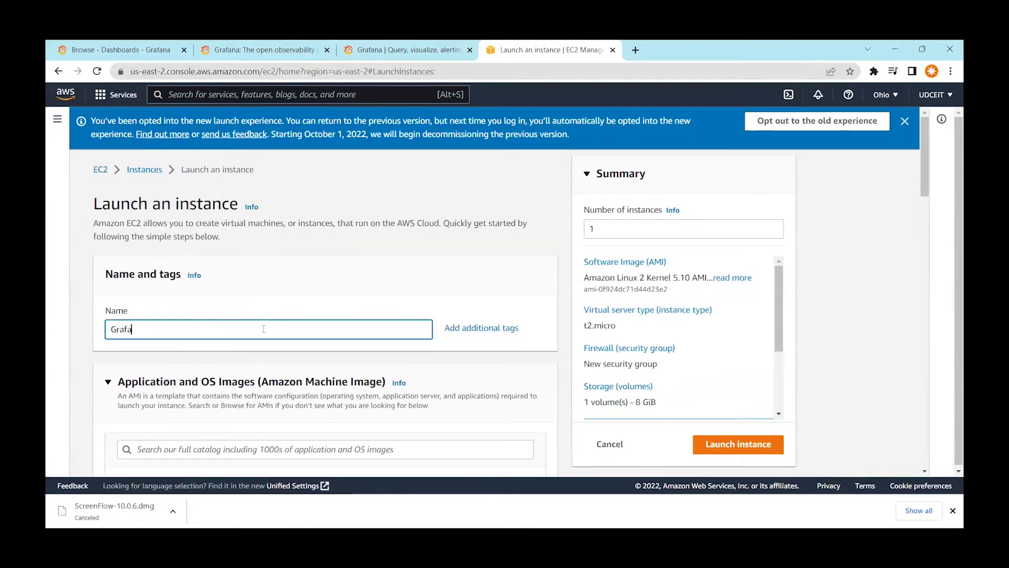
type("na")
scroll(263, 329, "down", 3)
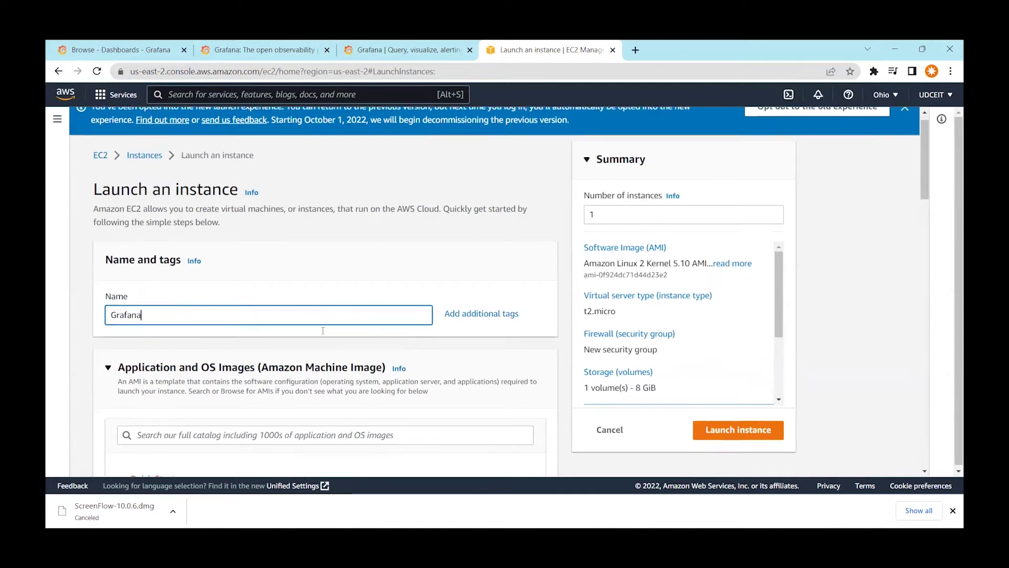
left_click(271, 327)
type("u")
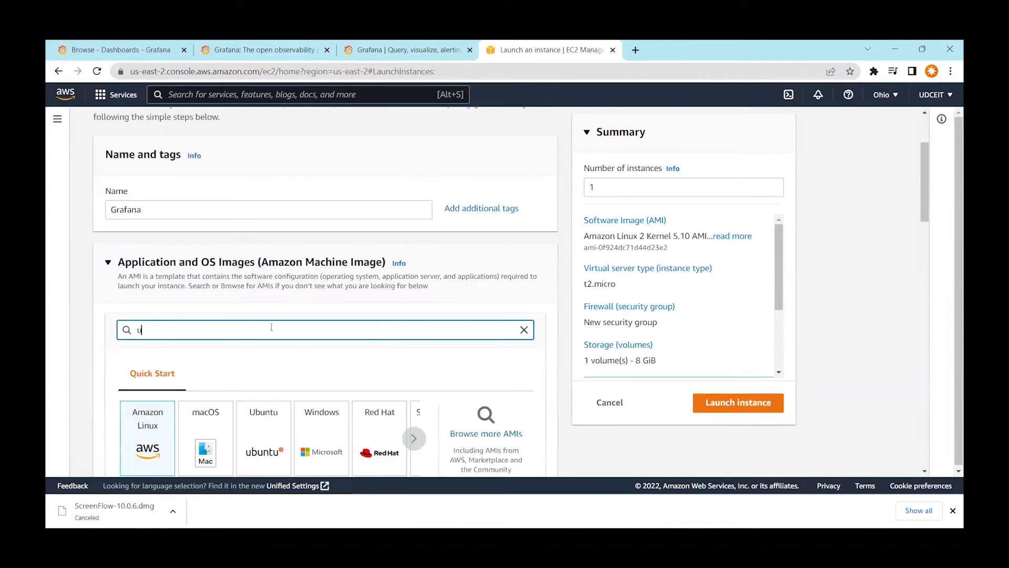
type("buntu")
scroll(262, 322, "down", 3)
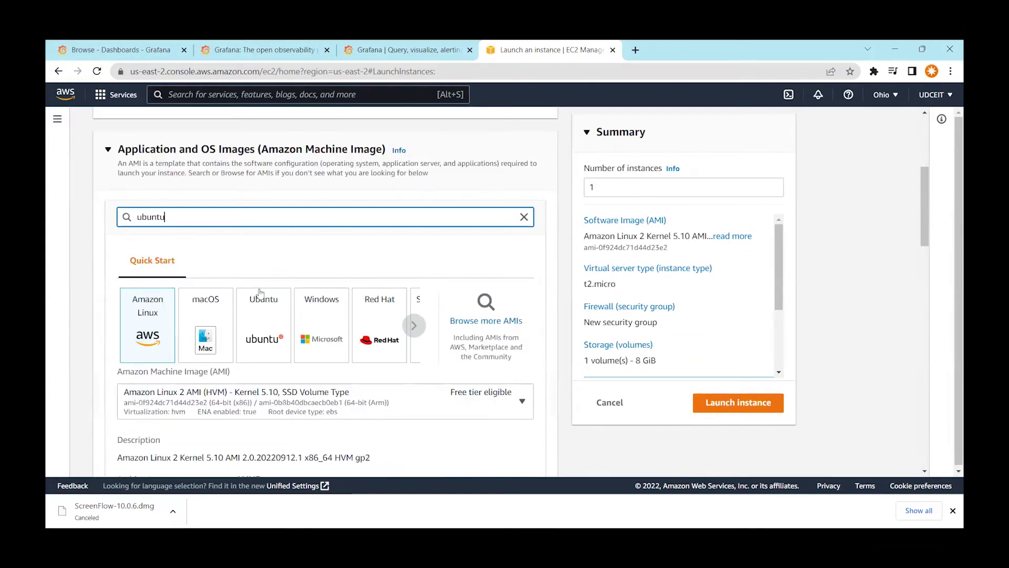
left_click(266, 320)
Switch the AMI to Ubuntu Server 20.04 LTS (HVM), SSD Volume Type
scroll(258, 252, "down", 3)
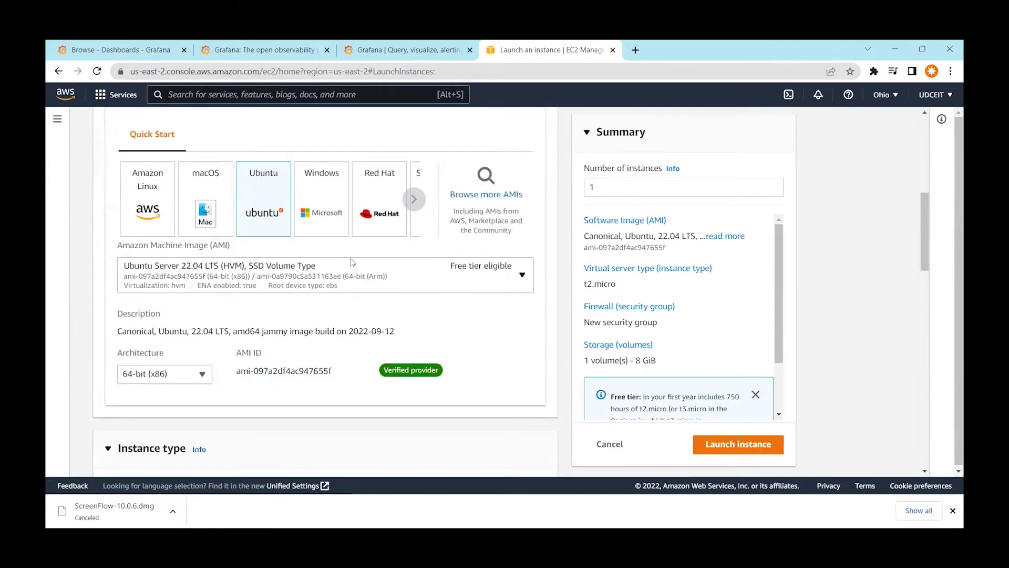
left_click(523, 218)
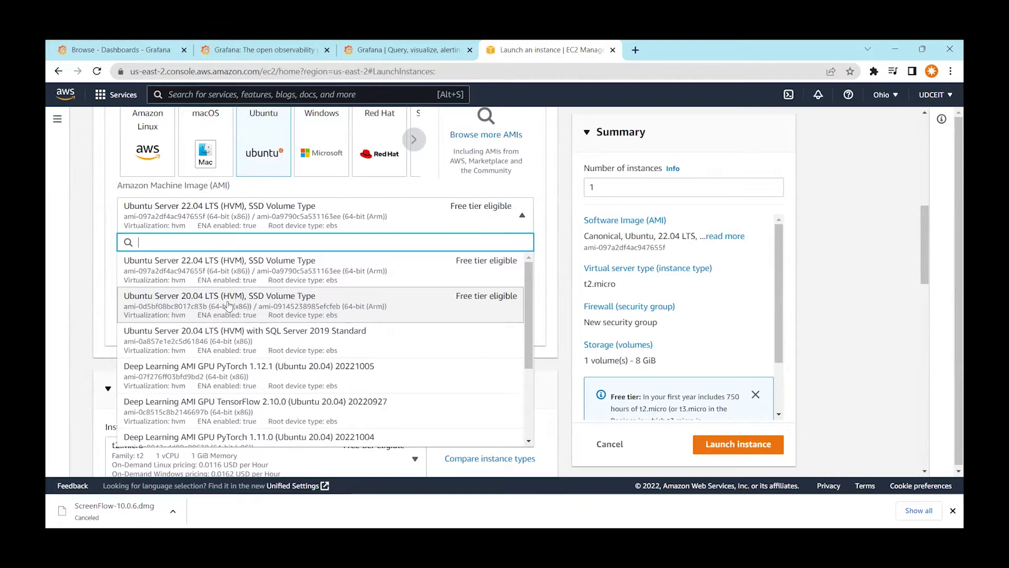
left_click(229, 306)
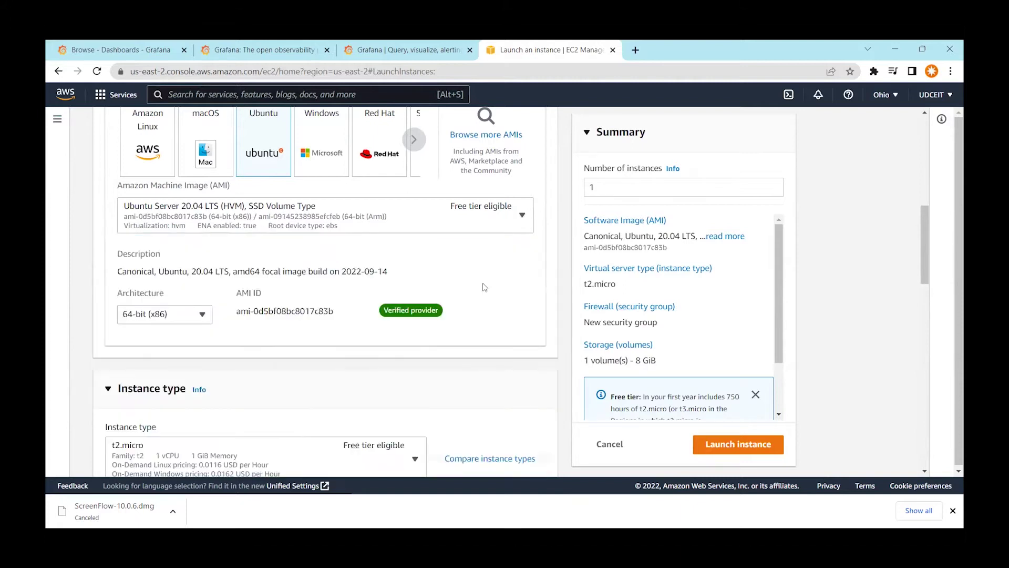
scroll(270, 287, "up", 3)
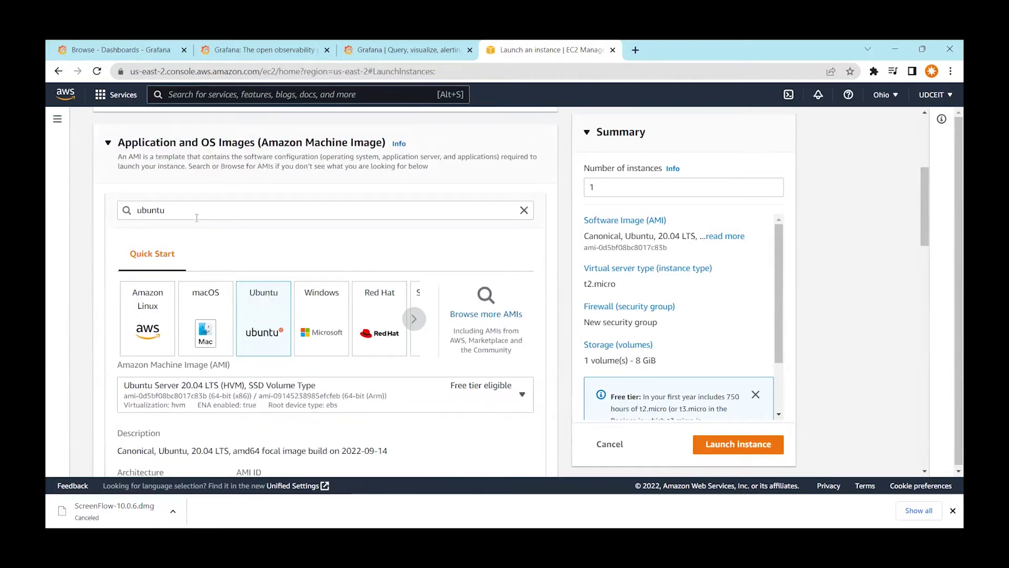
scroll(197, 218, "up", 5)
scroll(196, 315, "down", 3)
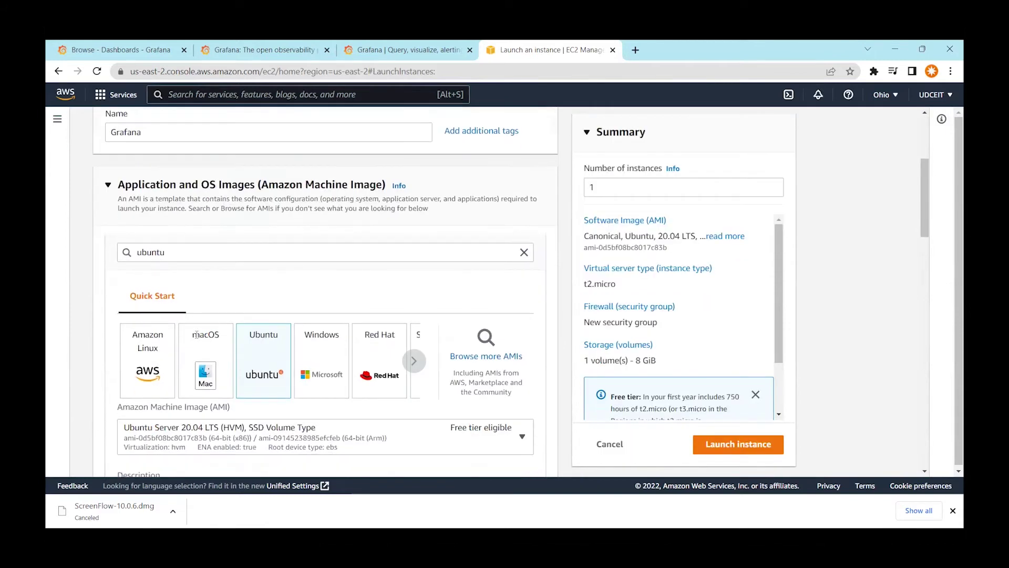
scroll(195, 335, "down", 3)
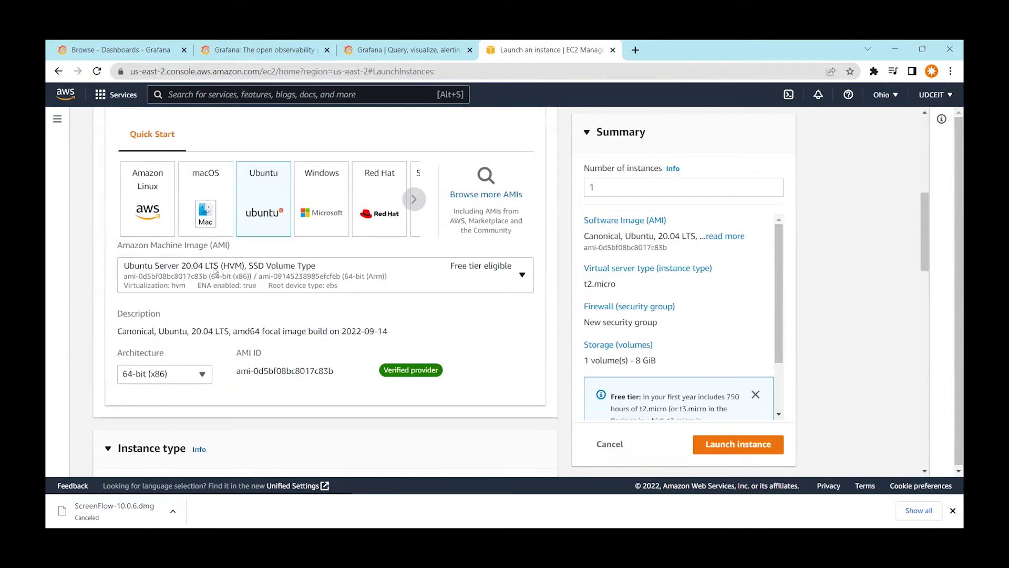
scroll(328, 326, "down", 5)
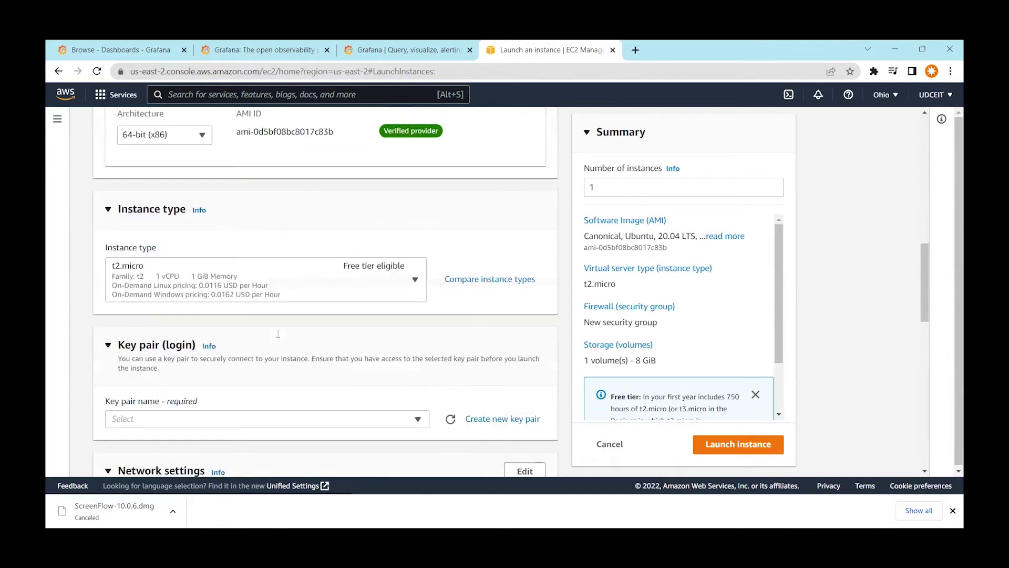
Select an existing key pair for logging in to the instance
scroll(329, 304, "down", 2)
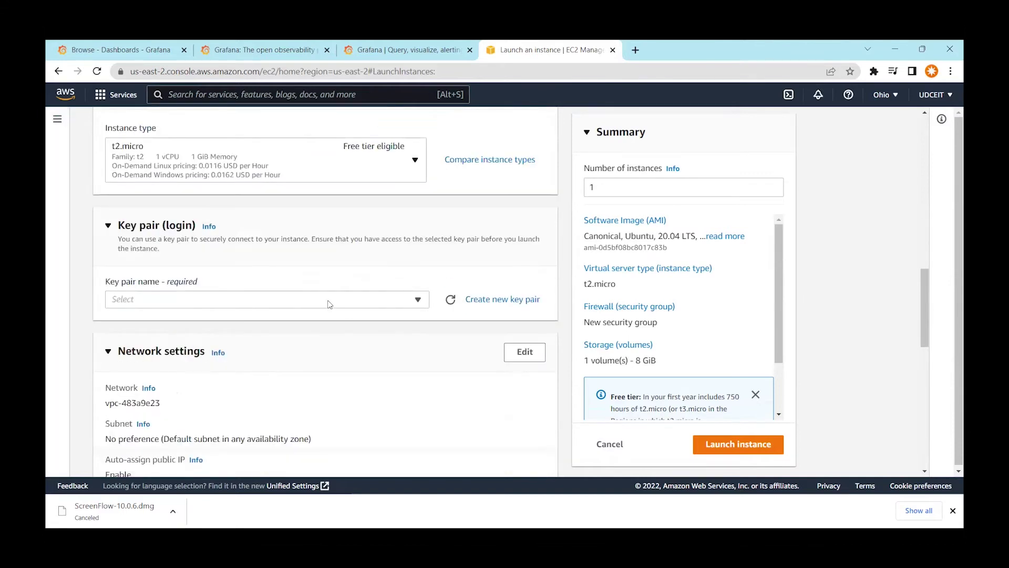
left_click(411, 299)
left_click(411, 305)
left_click(411, 305)
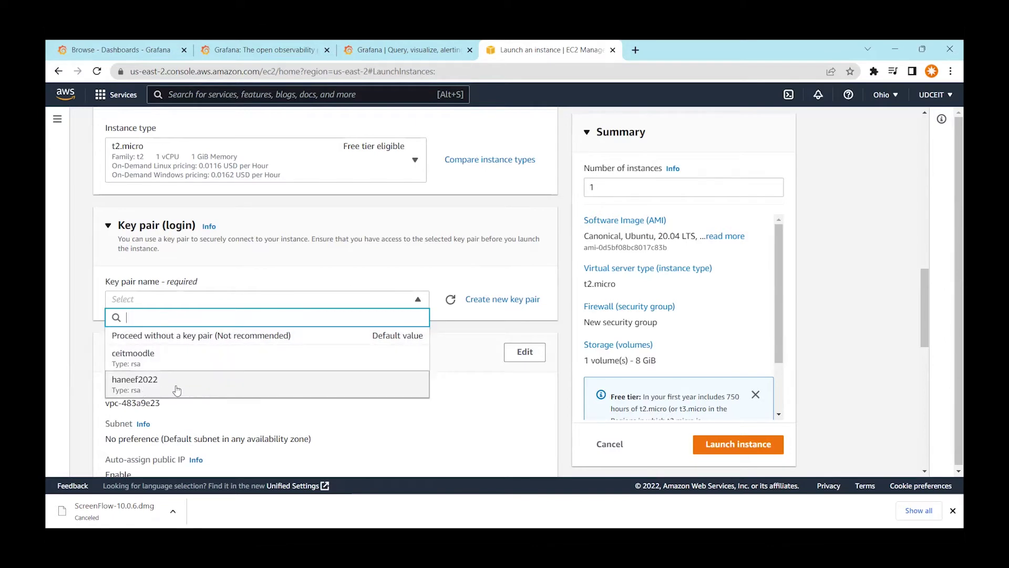
left_click(231, 389)
Allow HTTPS and HTTP traffic from the internet in Network settings
scroll(293, 289, "down", 3)
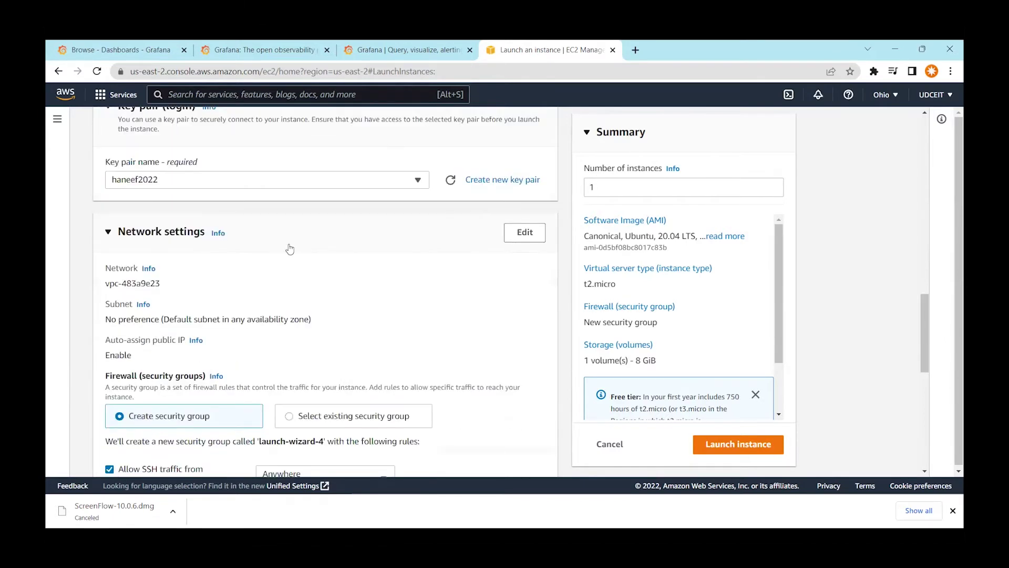
scroll(293, 290, "down", 1)
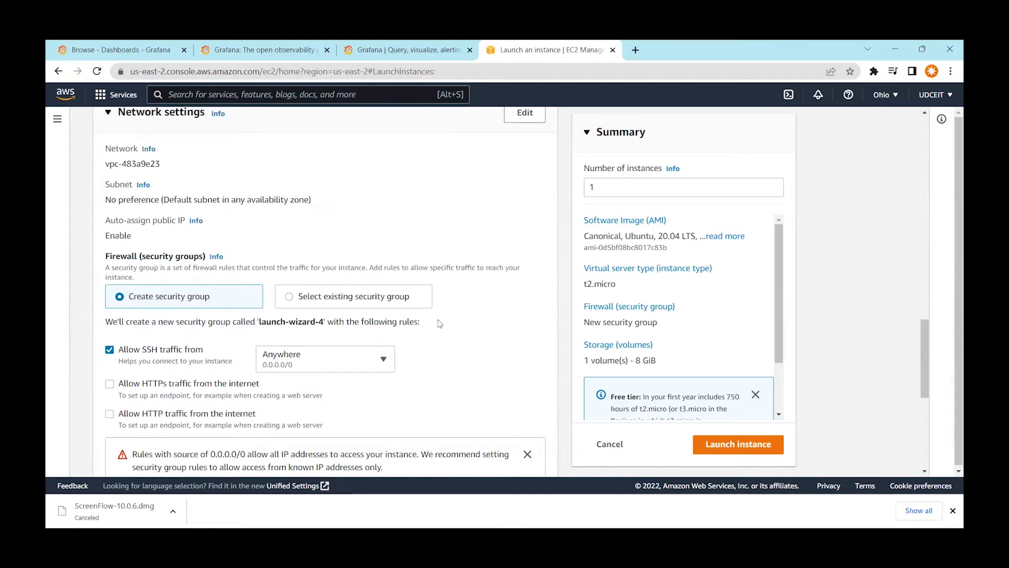
scroll(158, 312, "down", 1)
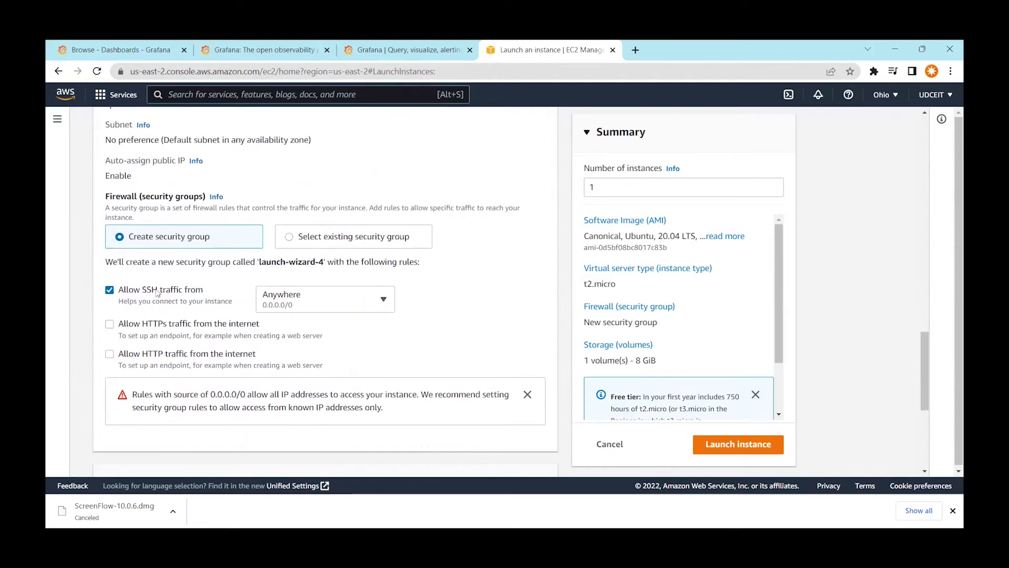
left_click(110, 325)
left_click(110, 356)
Launch the Grafana instance
scroll(529, 300, "up", 2)
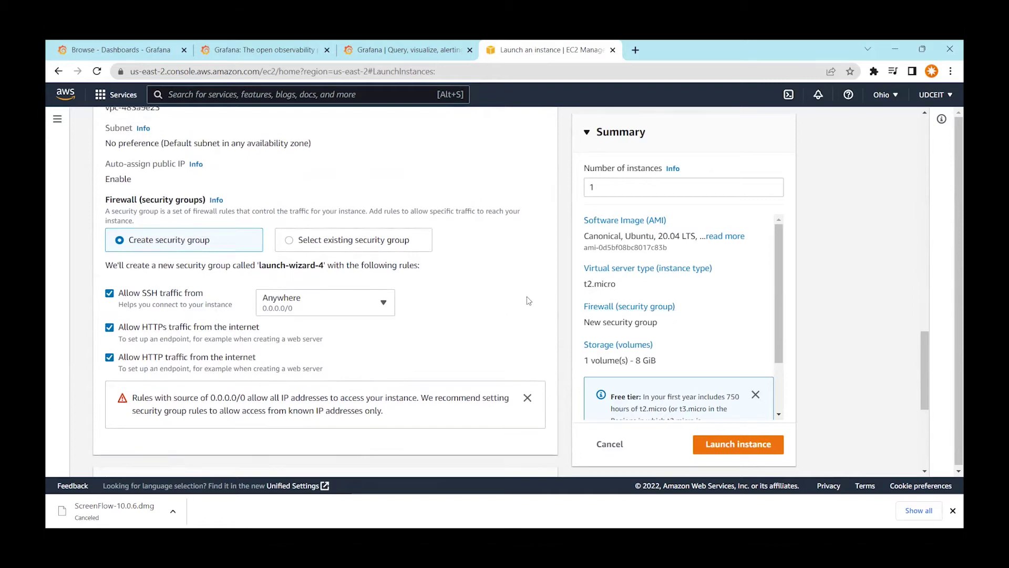
scroll(528, 301, "up", 2)
scroll(523, 313, "down", 6)
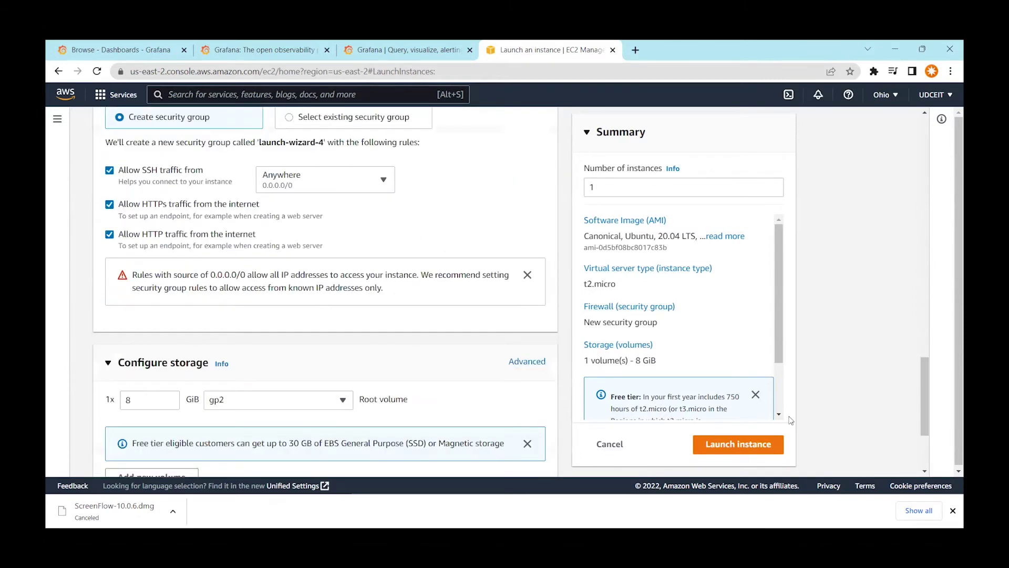
left_click(724, 446)
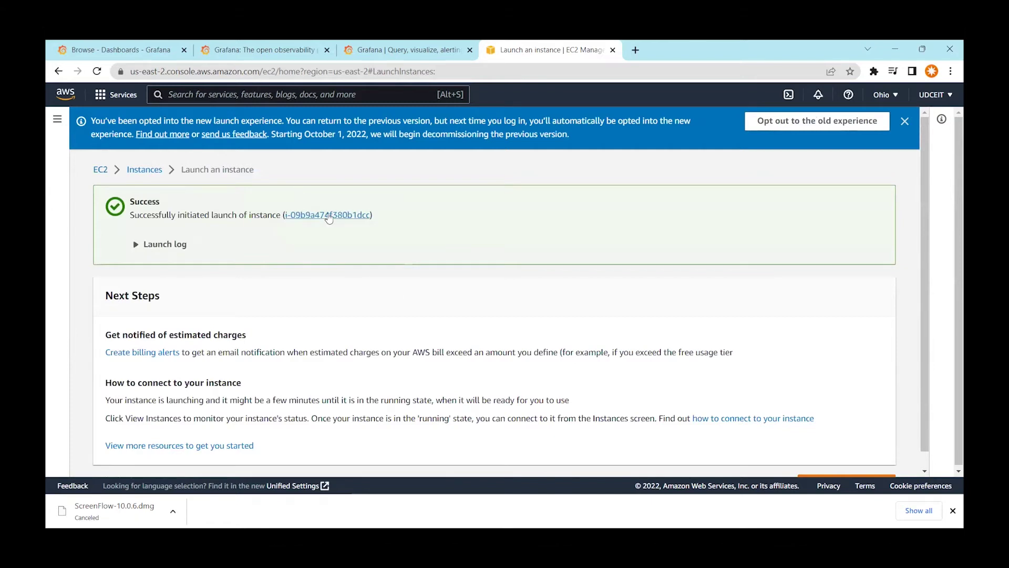
Open the new Grafana instance via the instance ID link in the Success banner
left_click(329, 216)
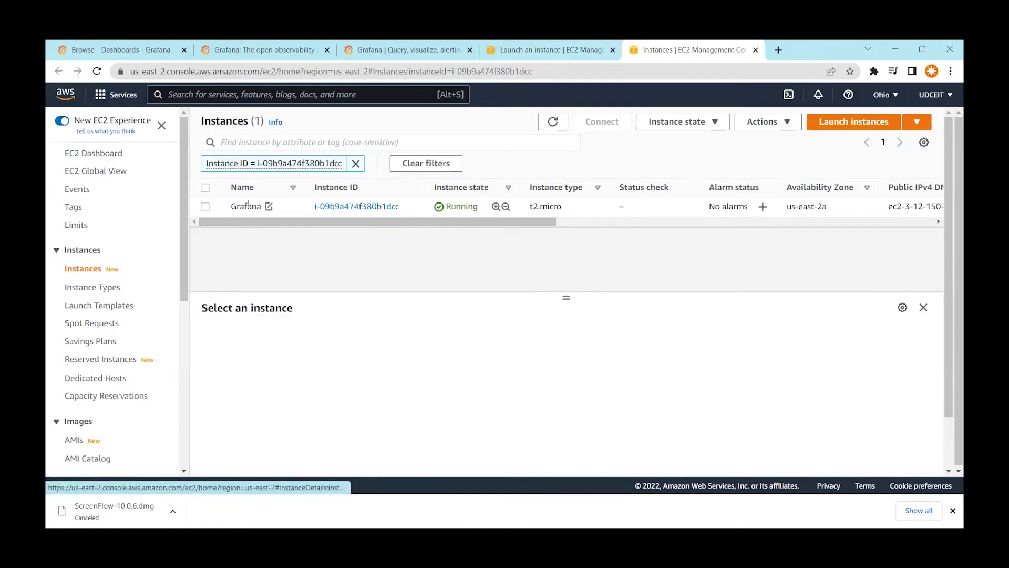
Connect to the Grafana instance through EC2 Instance Connect as user ubuntu
left_click(205, 207)
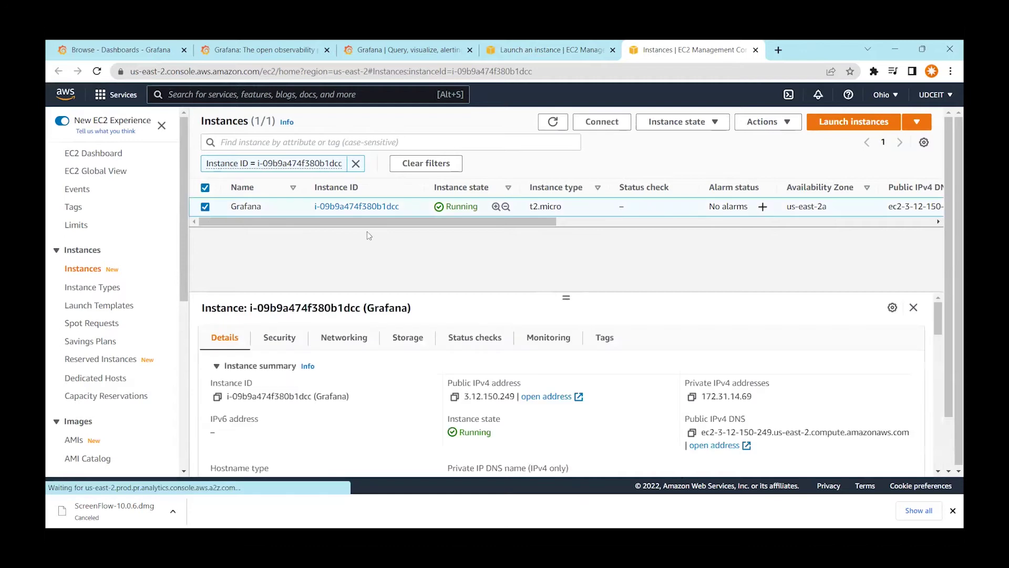
left_click(762, 122)
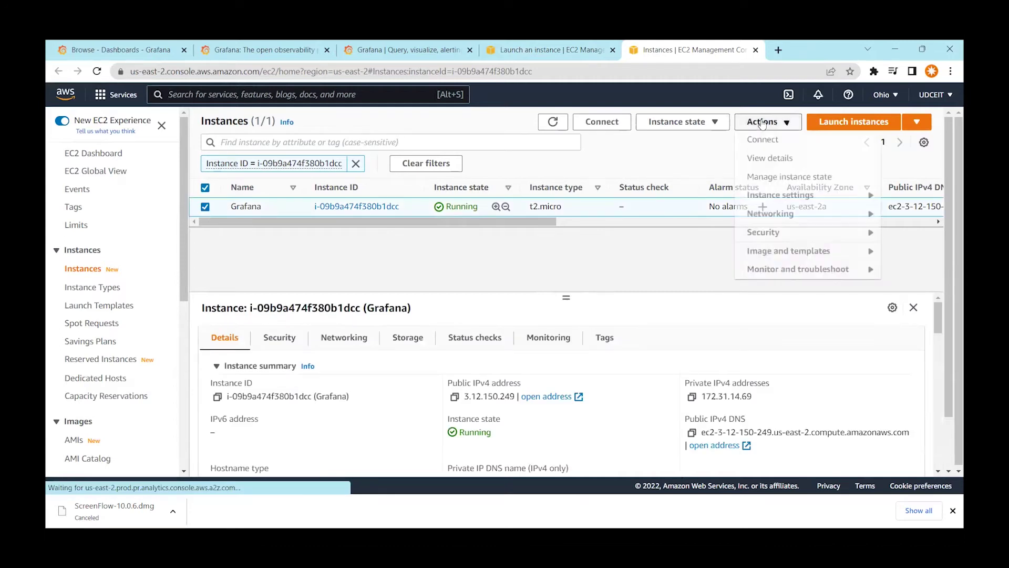
left_click(606, 125)
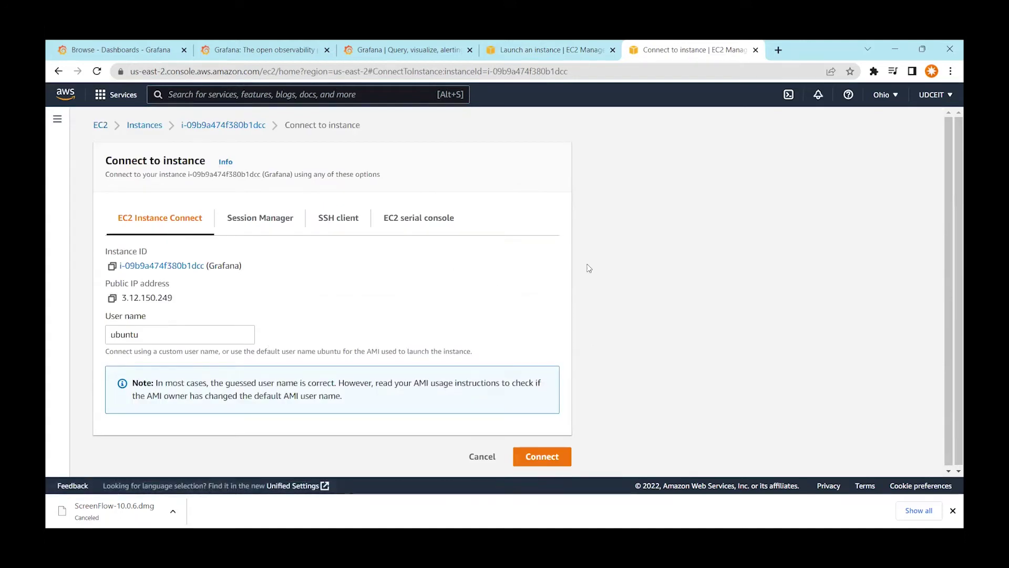
double_click(169, 334)
key("BackSpace")
left_click(418, 325)
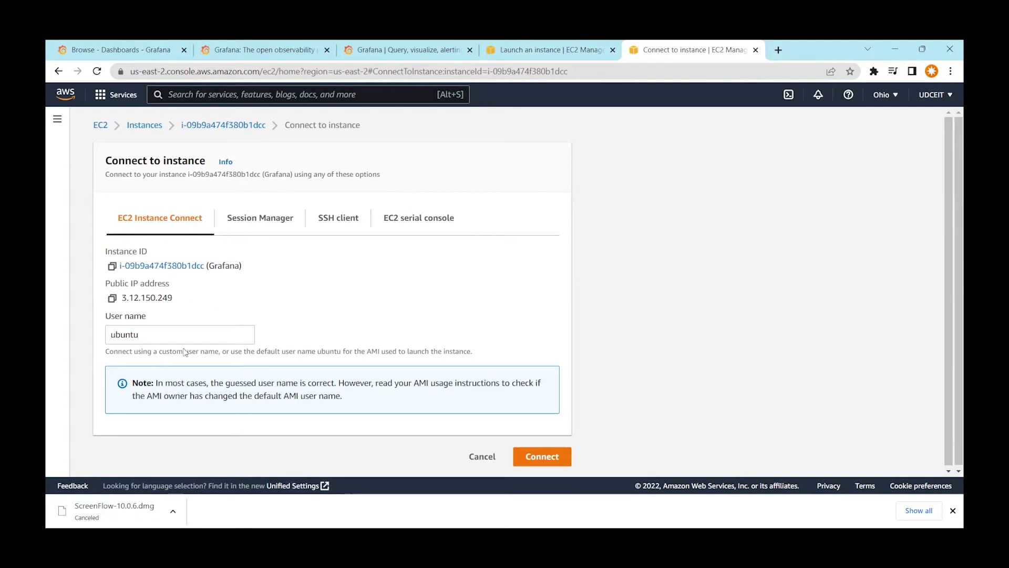
left_click(548, 458)
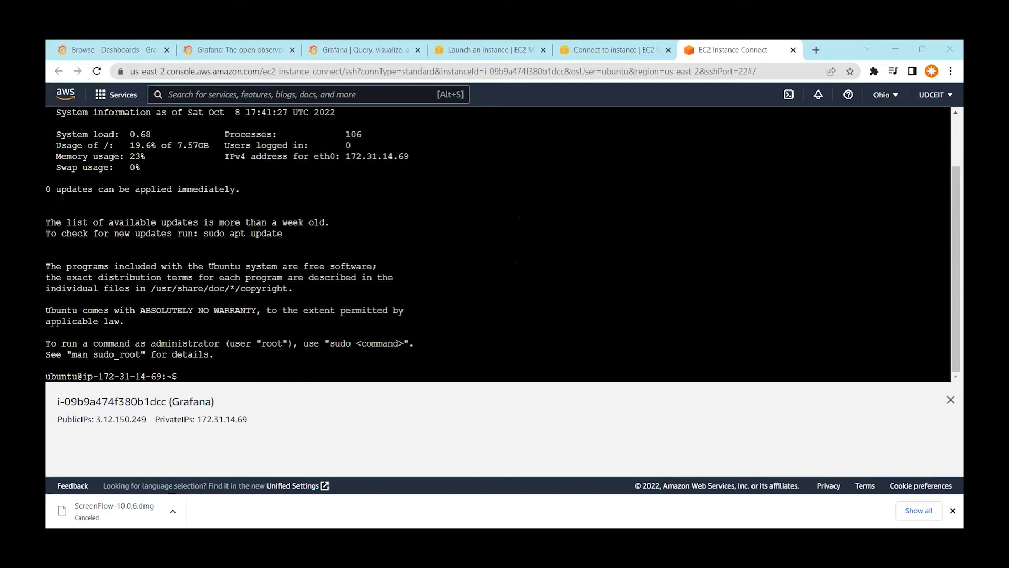
Run sudo apt-get update -y to refresh the package lists
left_click(274, 363)
type("sudo")
right_click(274, 364)
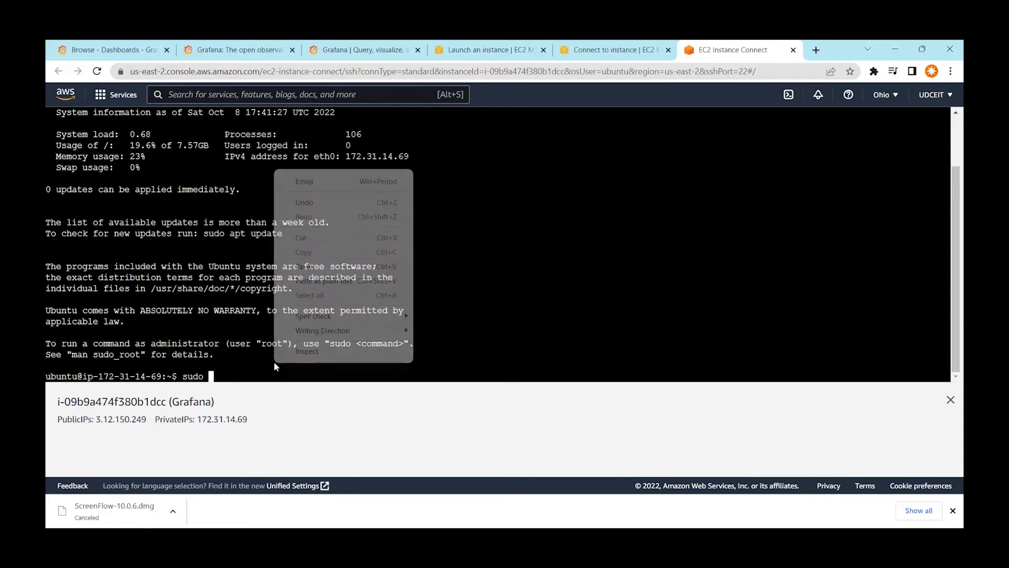
left_click(303, 266)
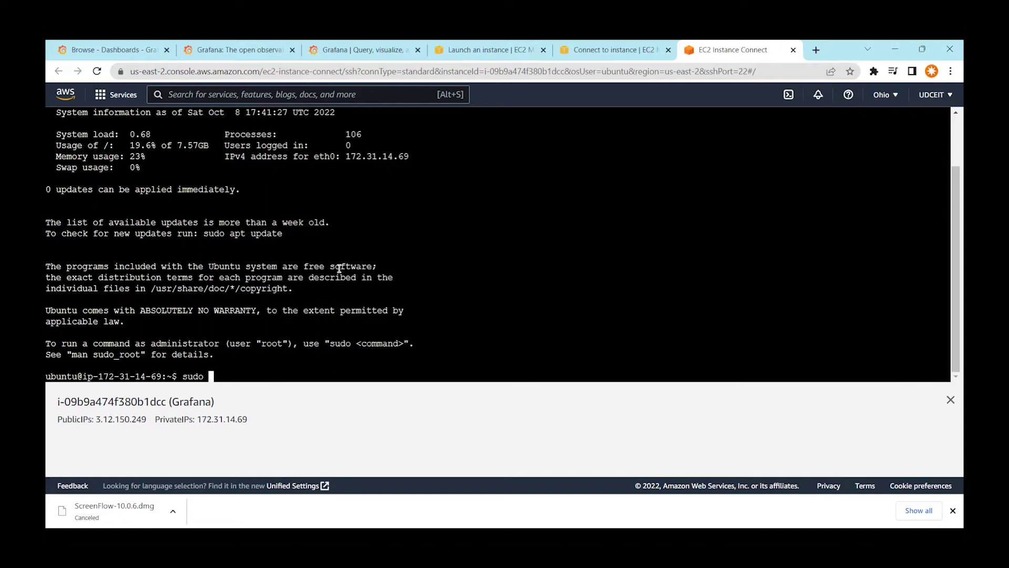
key("Return")
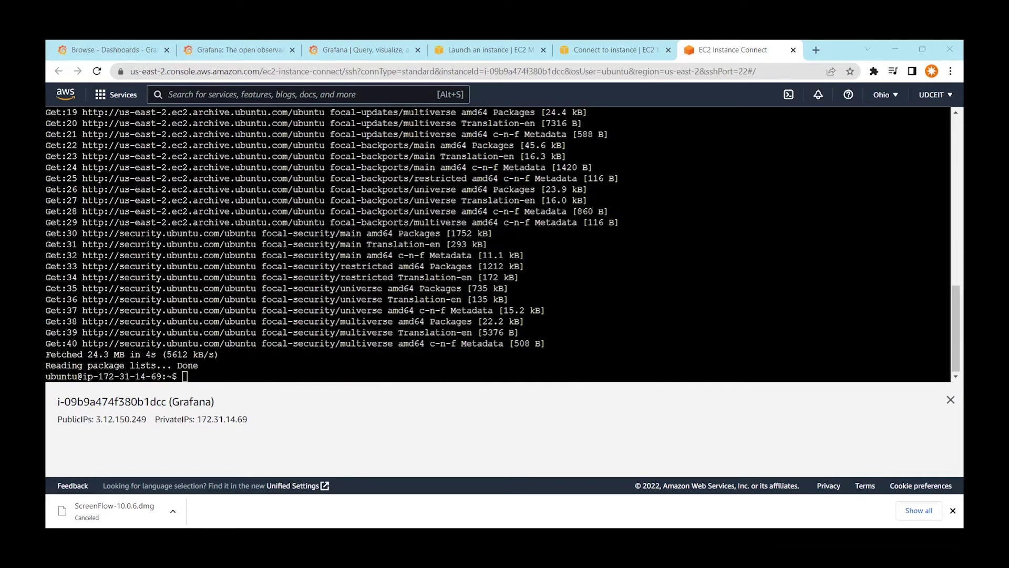
Install wget, curl, gnupg2, apt-transport-https and software-properties-common with sudo apt-get install -y
left_click(330, 368)
type("sudo")
right_click(329, 372)
left_click(420, 268)
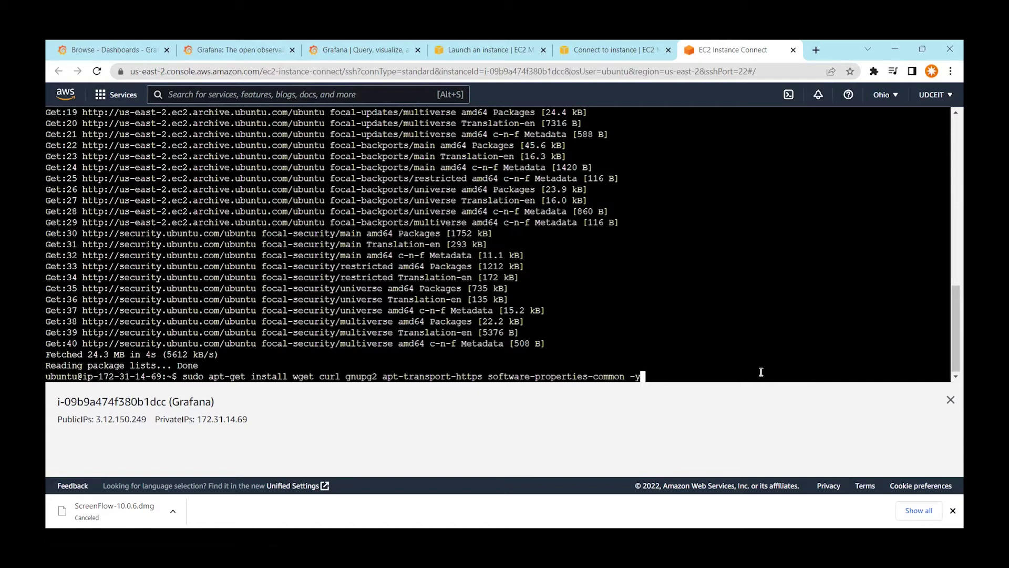
key("Return")
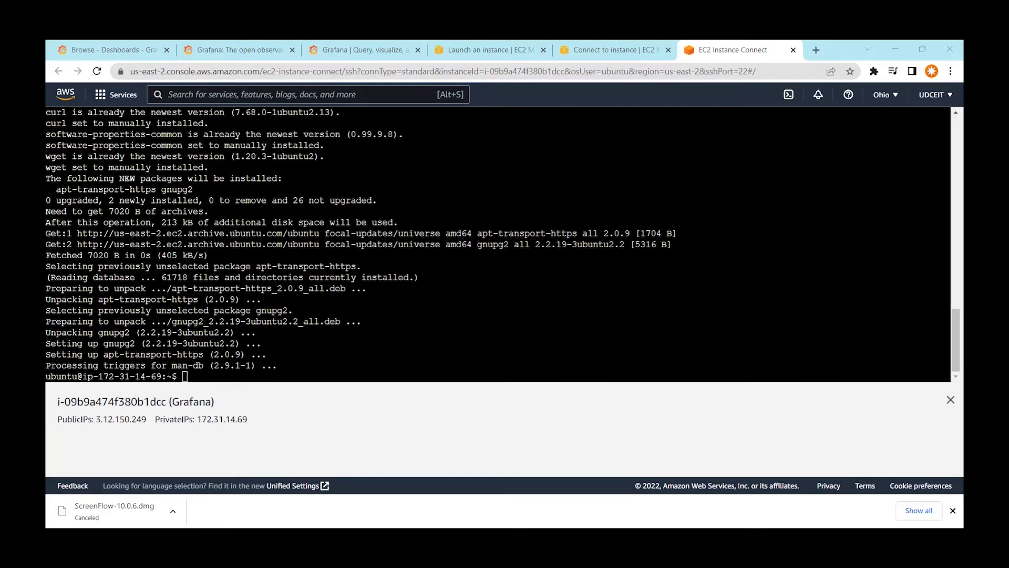
Import Grafana's GPG key, inserting sudo before apt-key
right_click(361, 150)
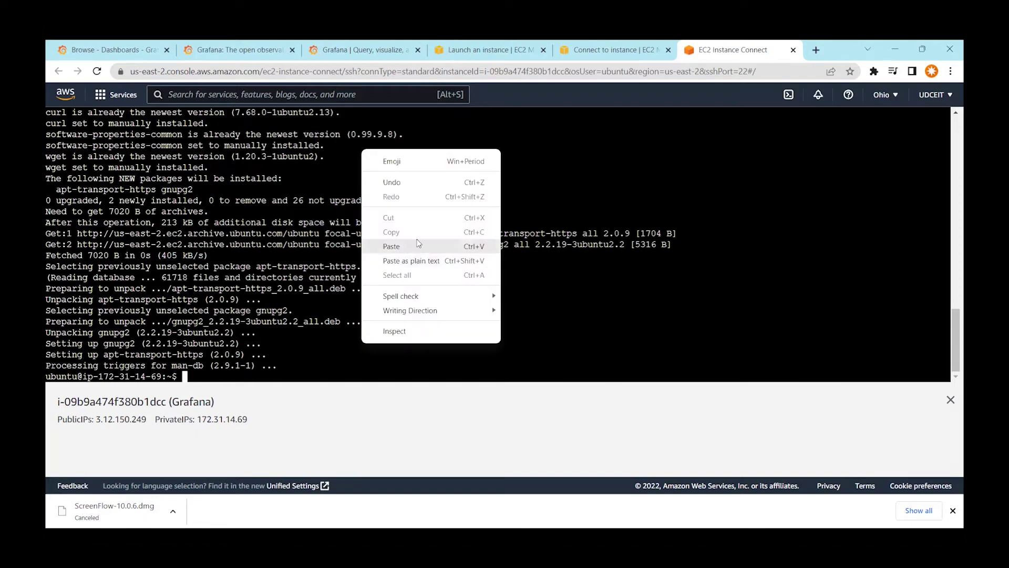
left_click(389, 187)
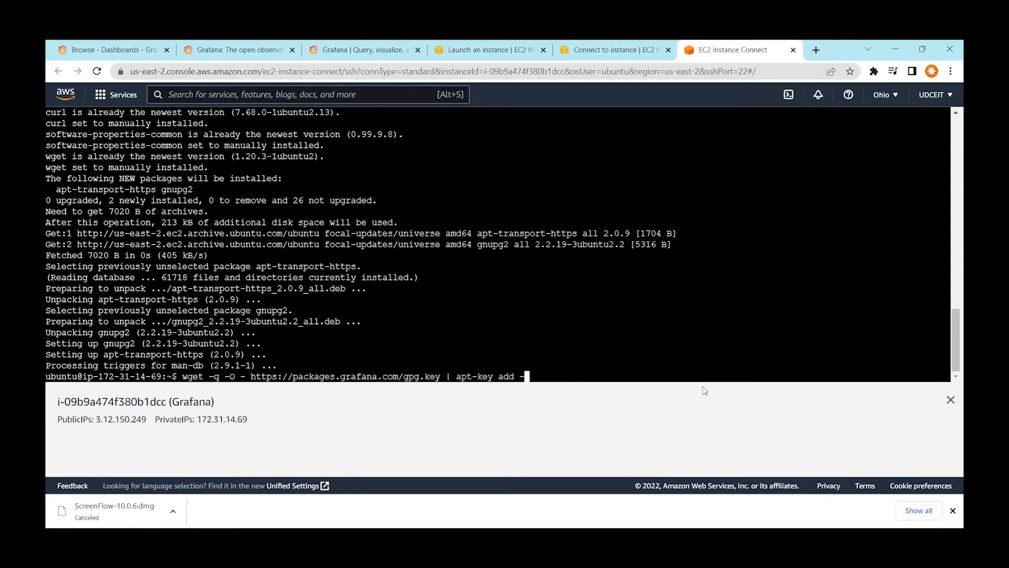
key("Left")
key("Left")
key("Left")
key("Left")
key("Left")
key("Left")
key("Left")
key("Left")
key("Left")
key("Left")
key("Left")
key("Left")
key("Left")
type("sudo")
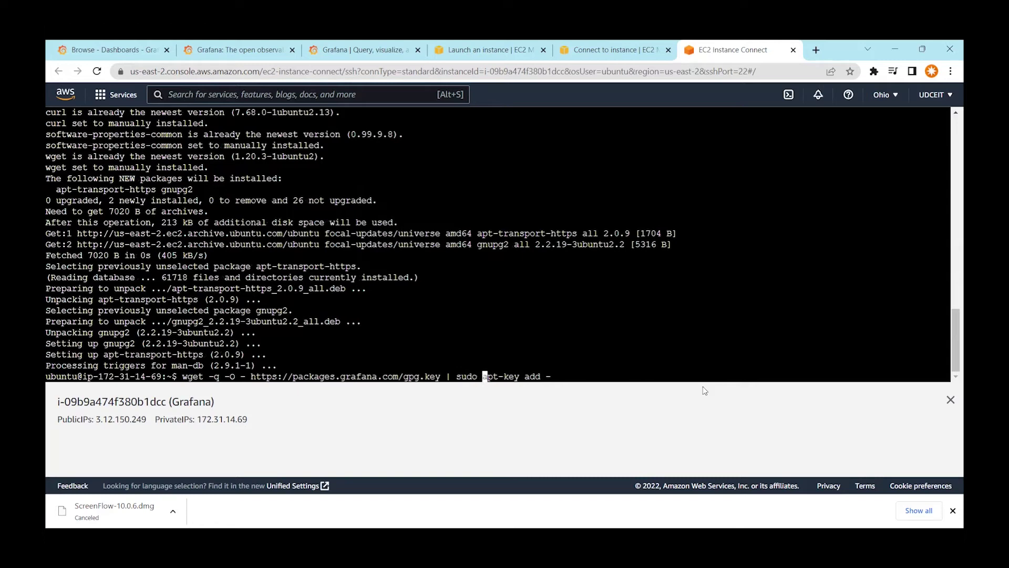
key("Right")
key("Right")
key("Right")
key("Right")
key("Right")
key("Right")
key("Right")
key("Right")
key("Right")
key("Right")
key("Right")
key("Right")
key("Right")
key("Return")
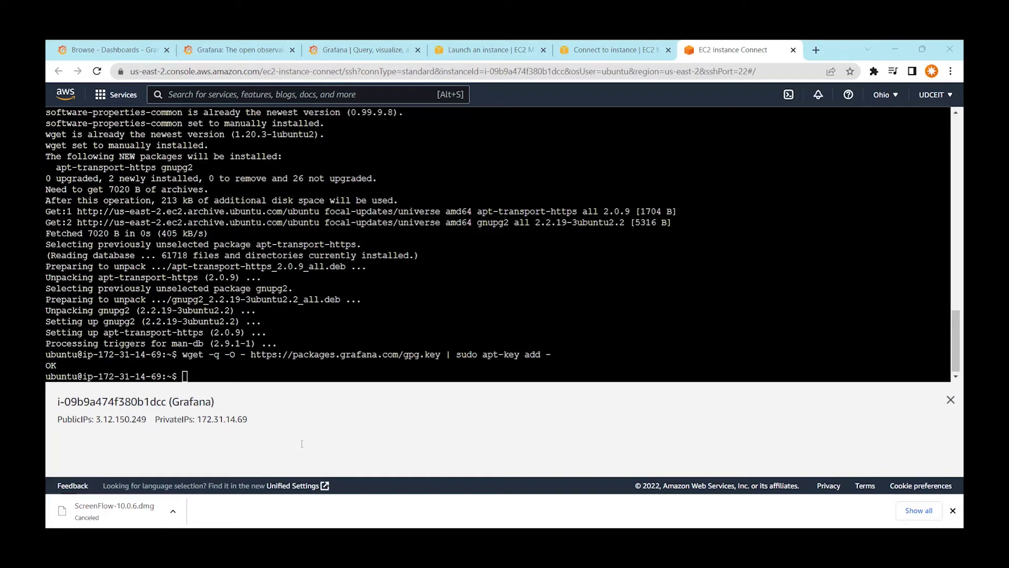
Add the Grafana stable repository to /etc/apt/sources.list.d/grafana.list using sudo tee -a
right_click(333, 374)
left_click(379, 283)
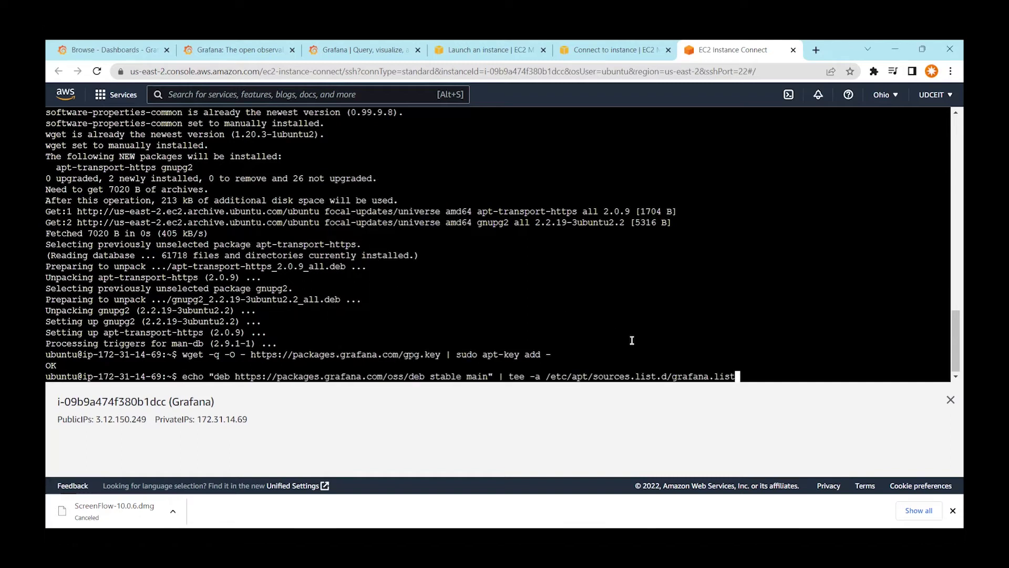
key("Left")
key("Left")
key("Left")
key("Left")
key("Left")
key("Left")
key("Left")
key("Left")
key("Left")
key("Left")
key("Left")
key("Left")
key("Left")
key("Left")
key("Left")
key("Left")
key("Left")
key("Left")
key("Left")
key("Left")
key("Left")
key("Left")
key("Left")
key("Left")
key("Left")
key("Left")
key("Left")
key("Left")
type("sudo")
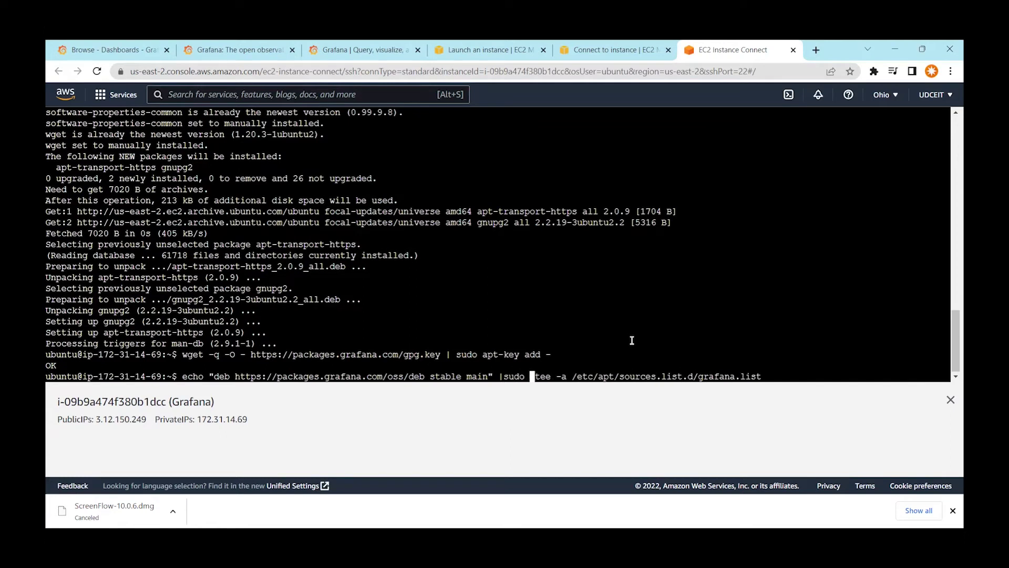
key("Left")
key("Left")
key("Left")
key("Left")
key("Left")
key("Return")
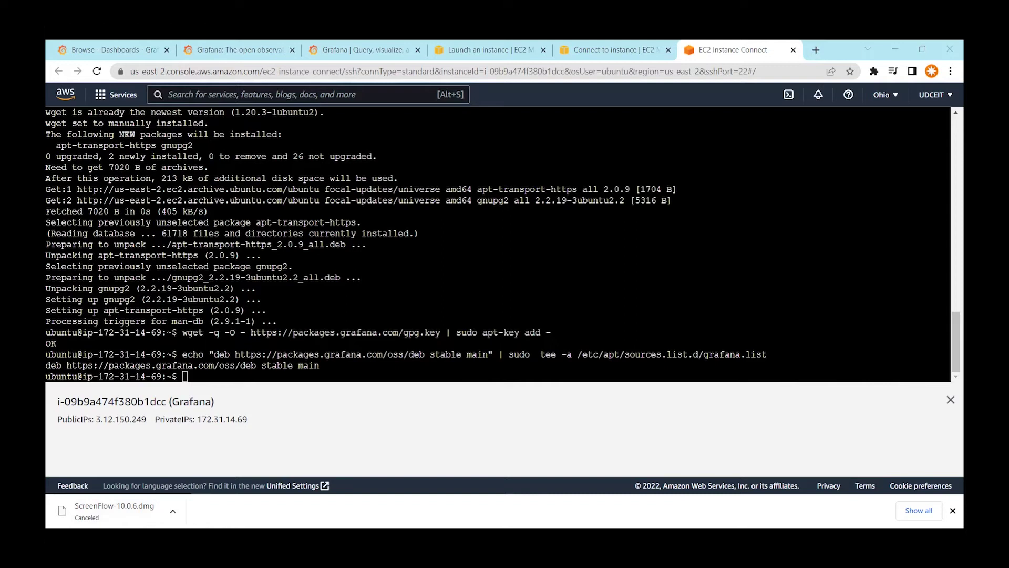
Run sudo apt-get update -y to fetch the Grafana package lists
left_click(305, 356)
type("sudo")
right_click(379, 312)
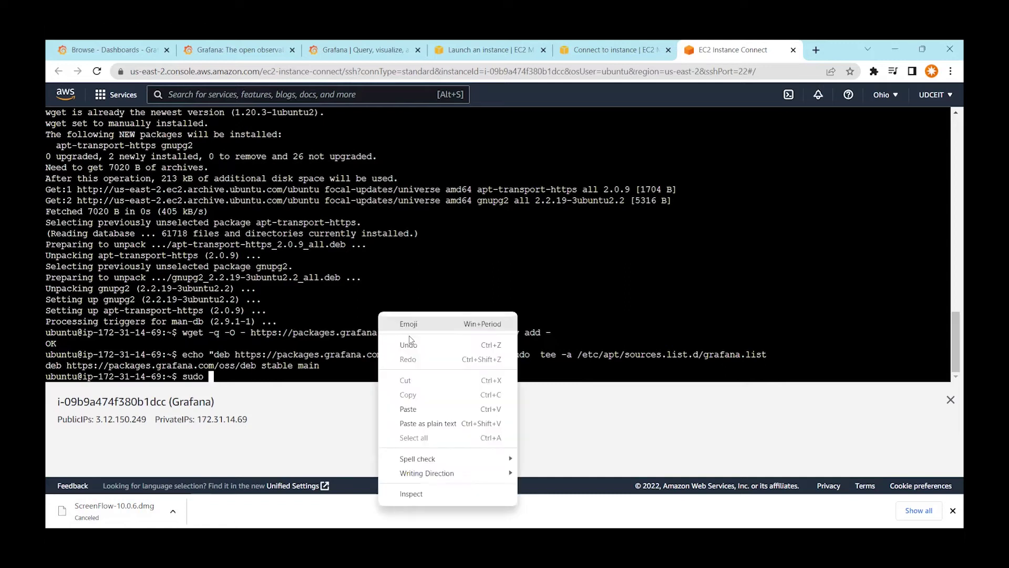
left_click(408, 408)
key("Return")
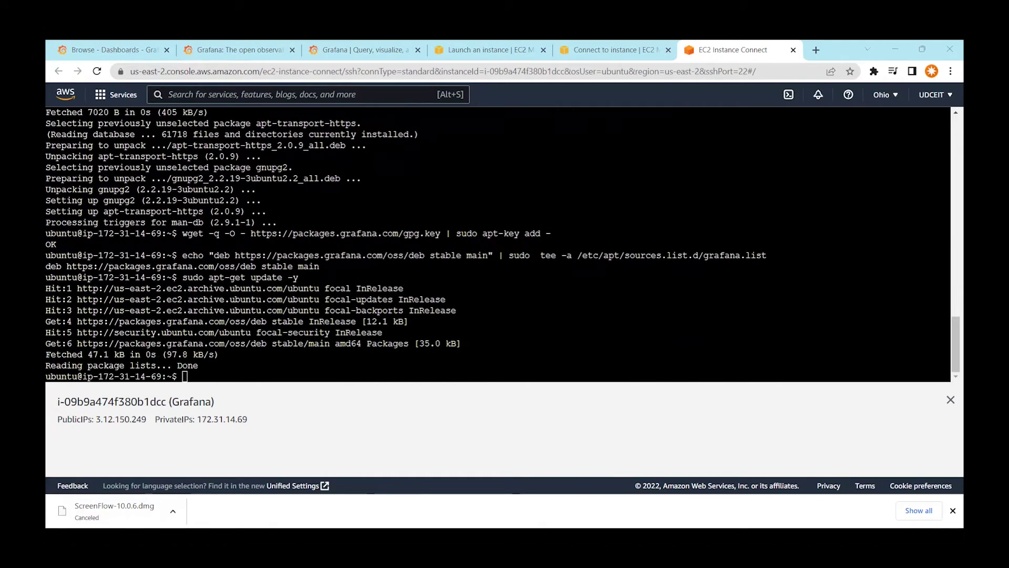
Install Grafana with sudo apt-get install grafana -y
type("sudo")
right_click(374, 359)
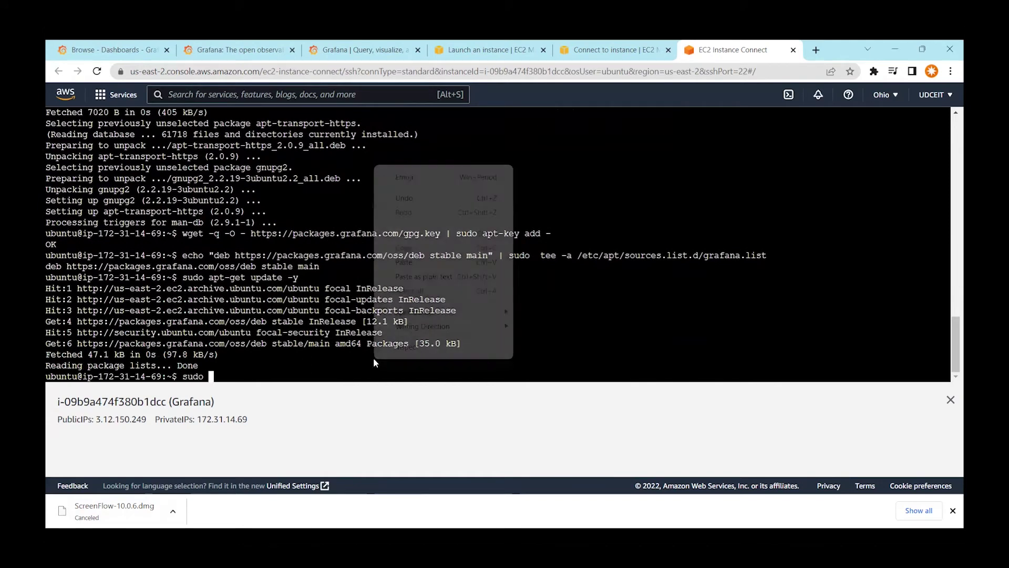
left_click(418, 262)
key("Return")
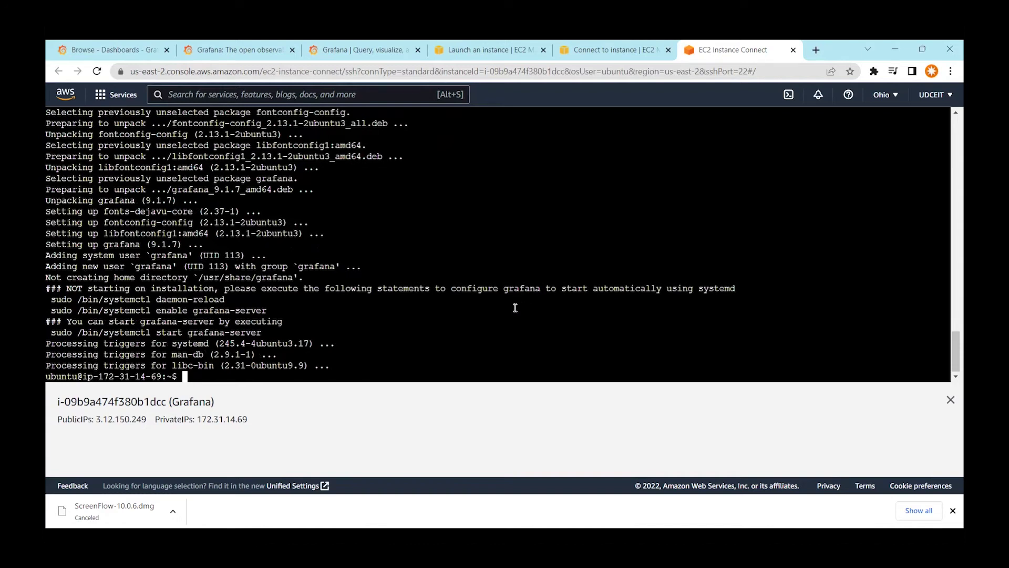
Run sudo grafana-server -v and highlight the reported Version 9.1.7
type("sudo")
right_click(515, 307)
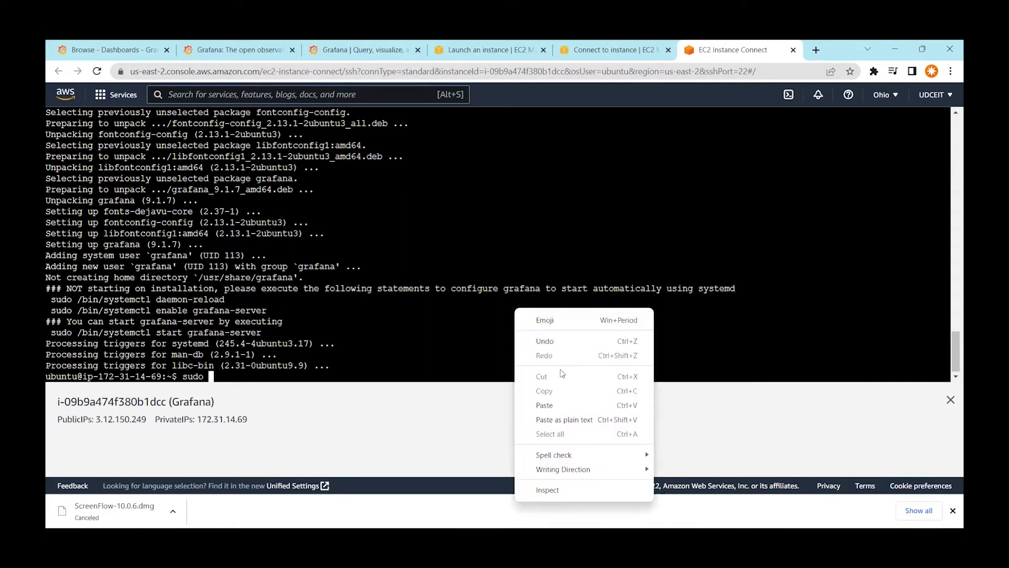
left_click(561, 405)
key("Return")
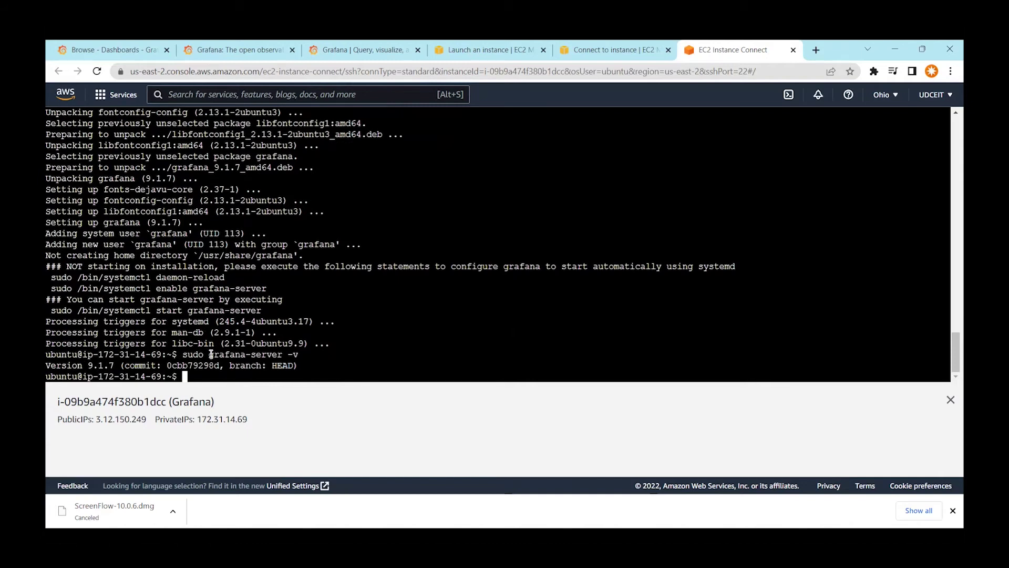
left_click_drag(209, 354, 289, 354)
left_click(304, 357)
left_click_drag(49, 364, 135, 366)
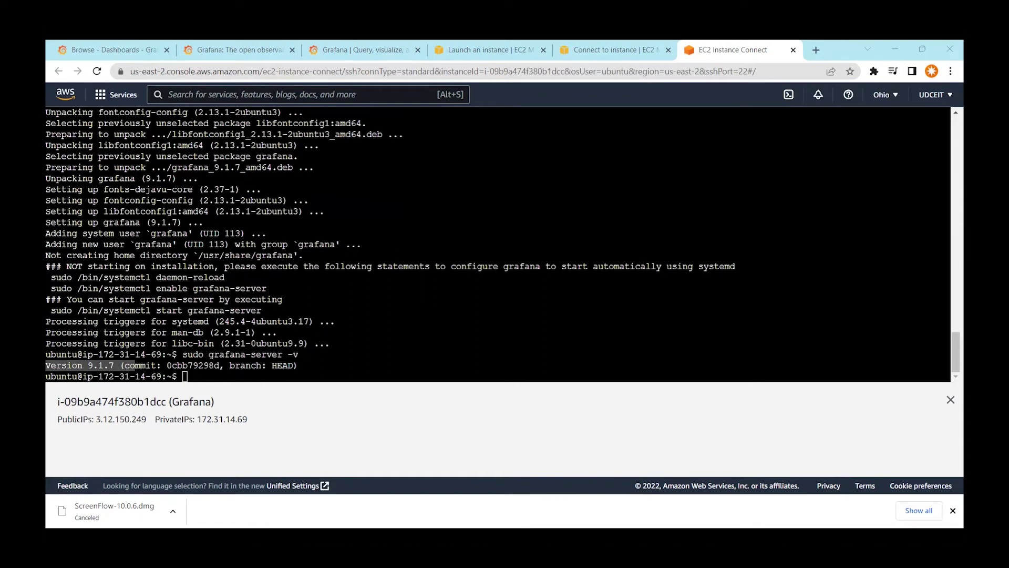
Start the grafana-server service with sudo systemctl start grafana-server
left_click(404, 347)
type("sudo")
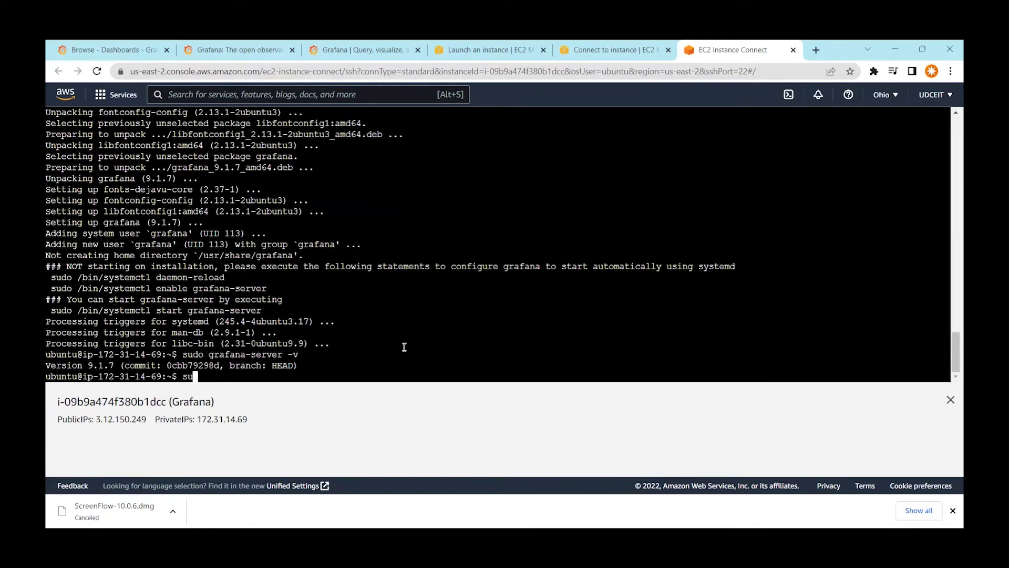
right_click(404, 347)
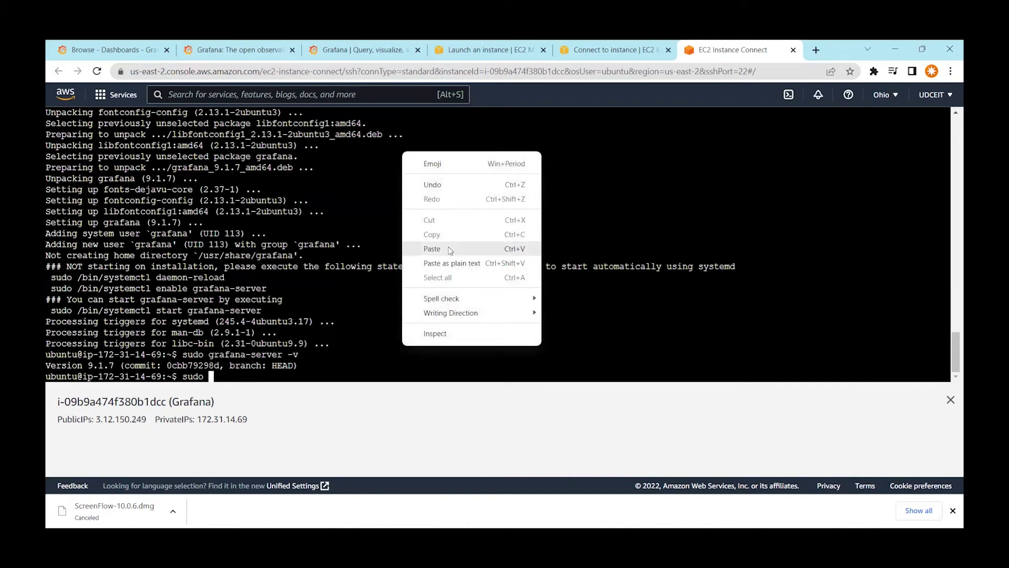
left_click(462, 249)
key("Return")
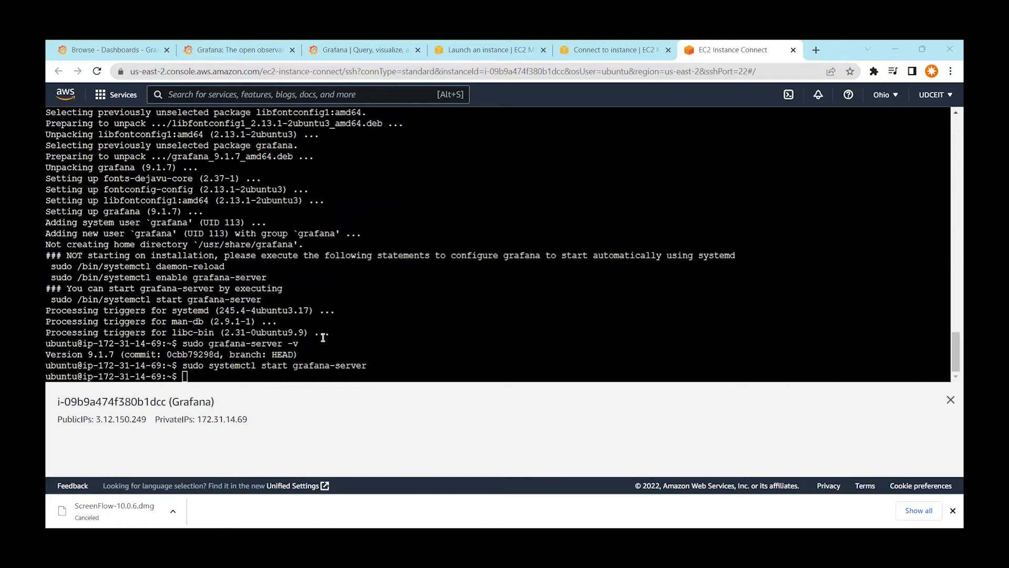
Enable grafana-server to launch at boot with sudo systemctl enable grafana-server
left_click(322, 337)
type("sudo")
right_click(382, 317)
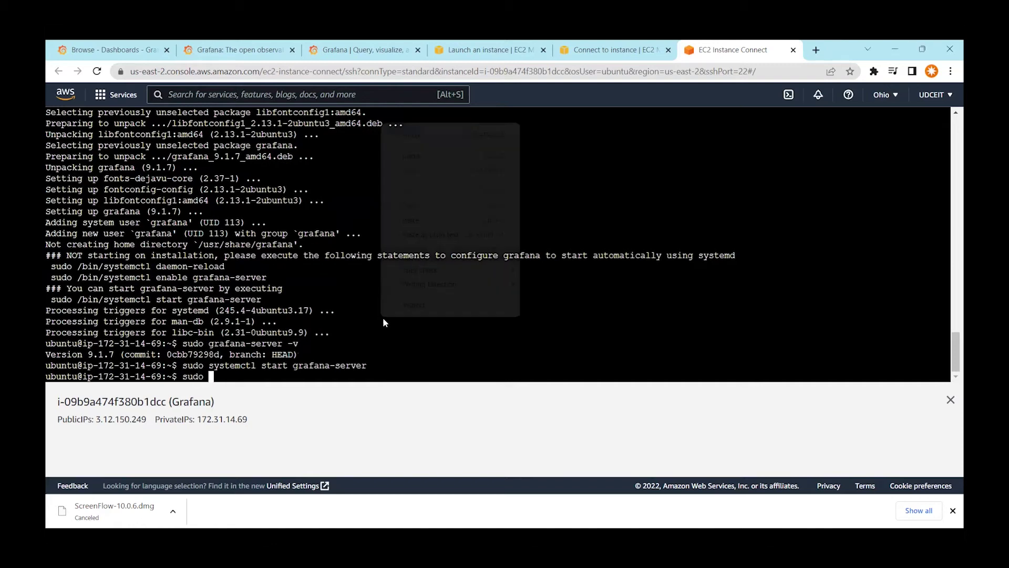
left_click(410, 220)
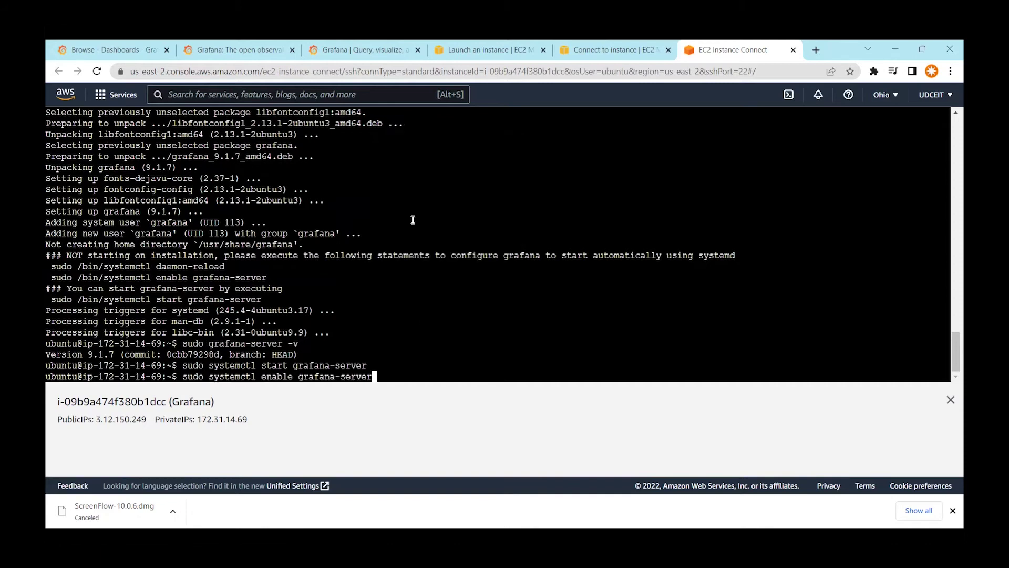
key("Return")
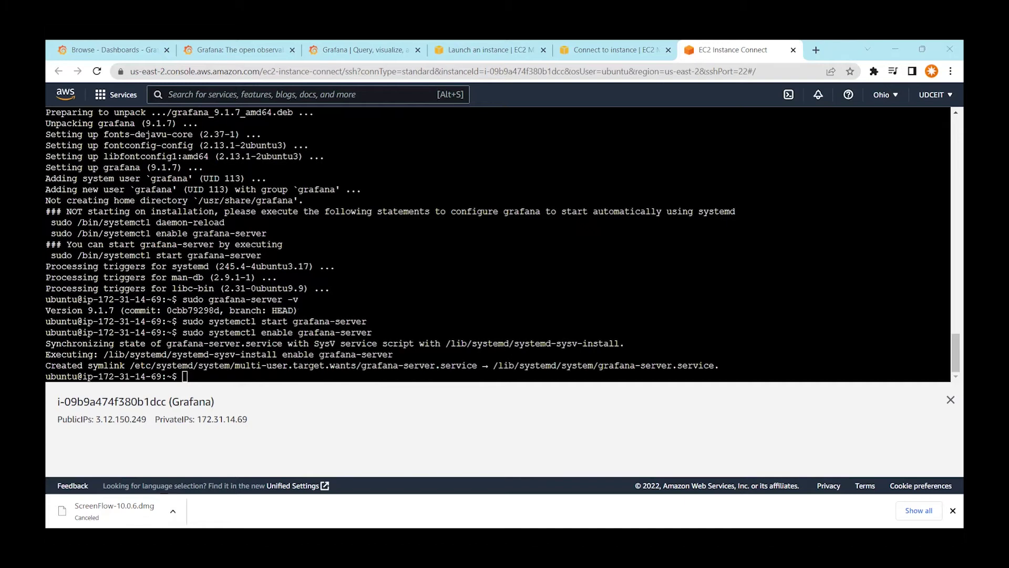
right_click(327, 337)
Check systemctl status grafana-server shows active (running), then exit the status output
left_click(371, 239)
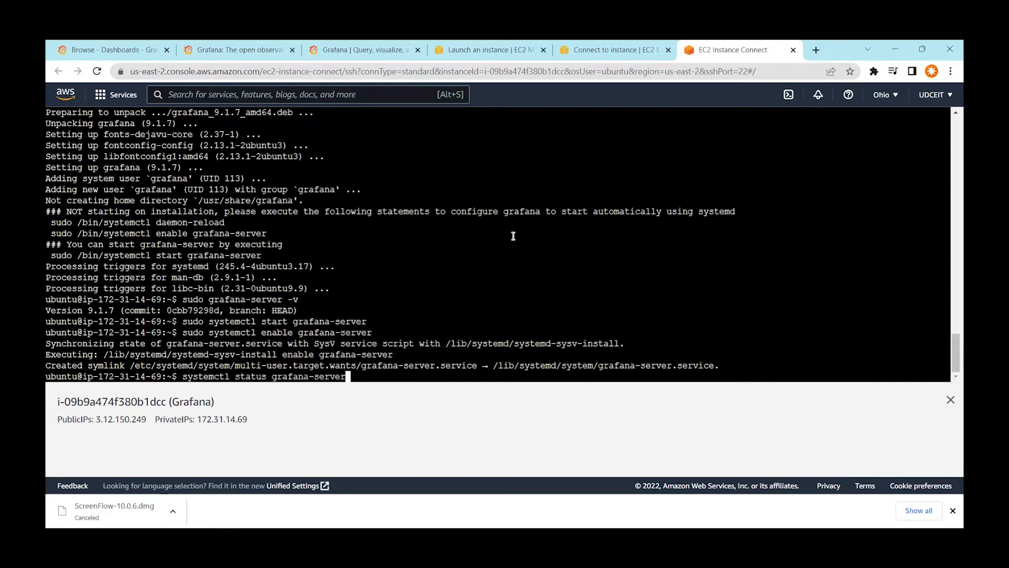
key("Return")
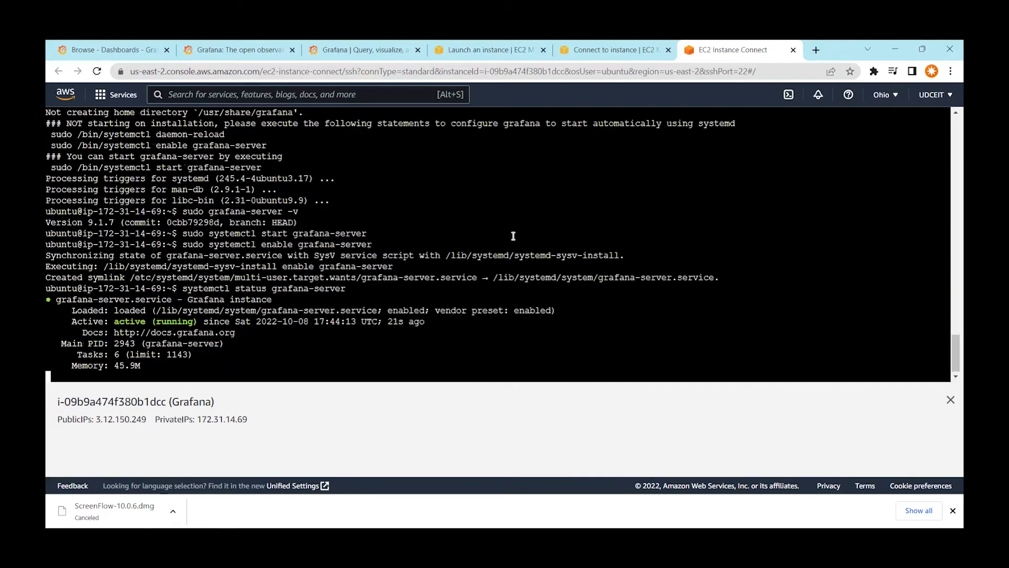
left_click_drag(116, 177, 202, 179)
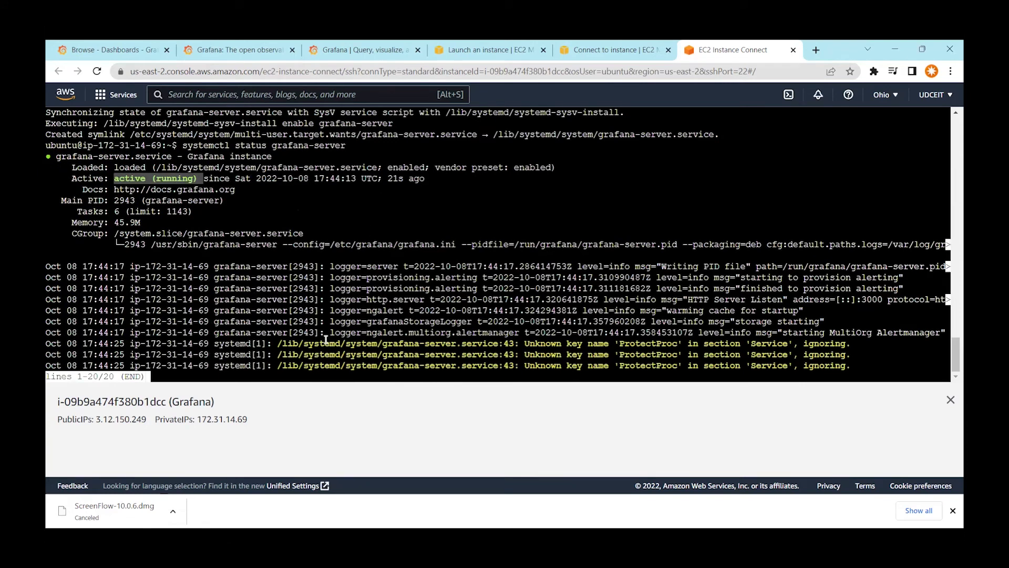
scroll(326, 339, "down", 1)
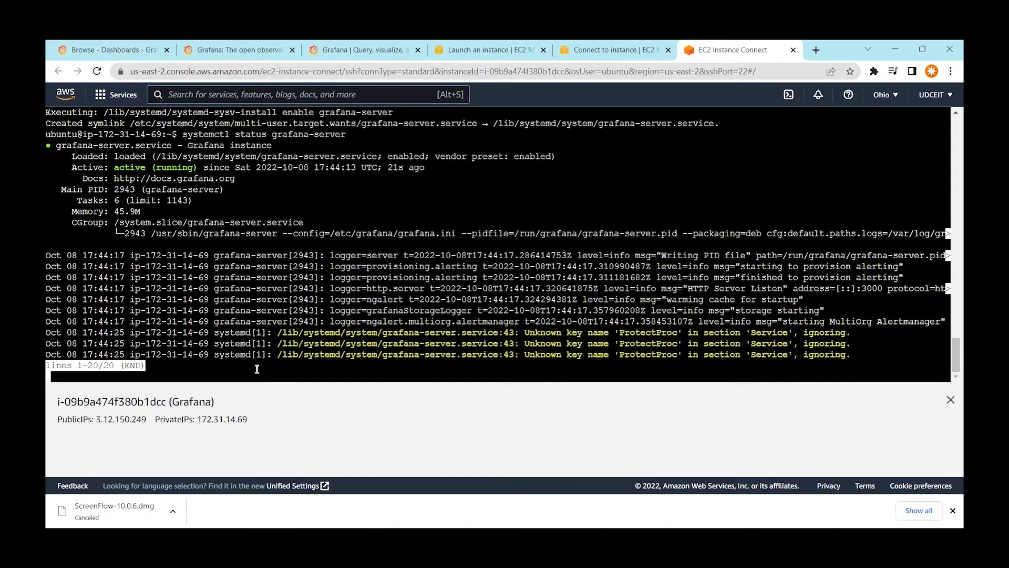
key("ctrl+c")
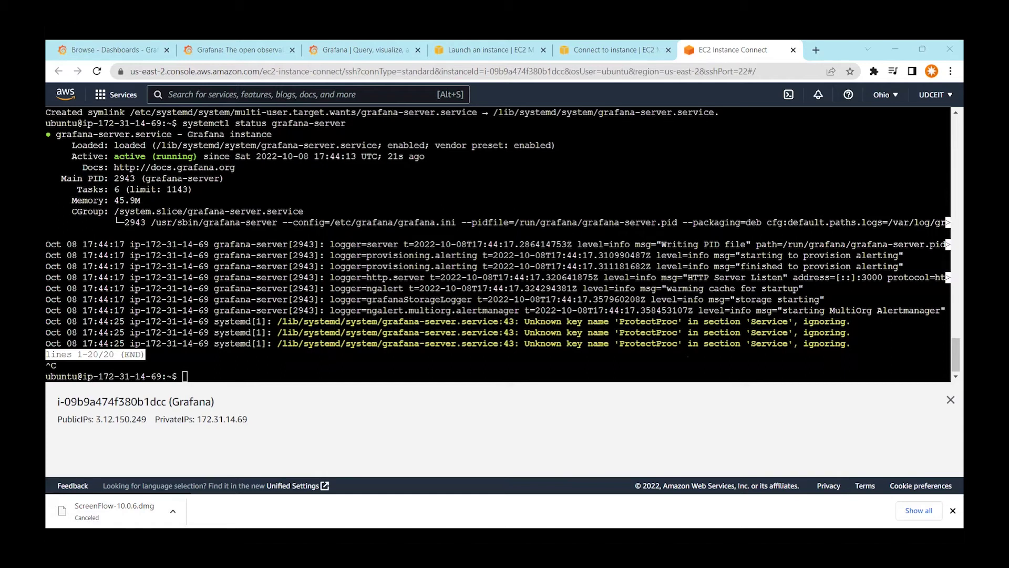
Confirm with ss -antpl | grep 3000 that Grafana is listening on *:3000
right_click(289, 374)
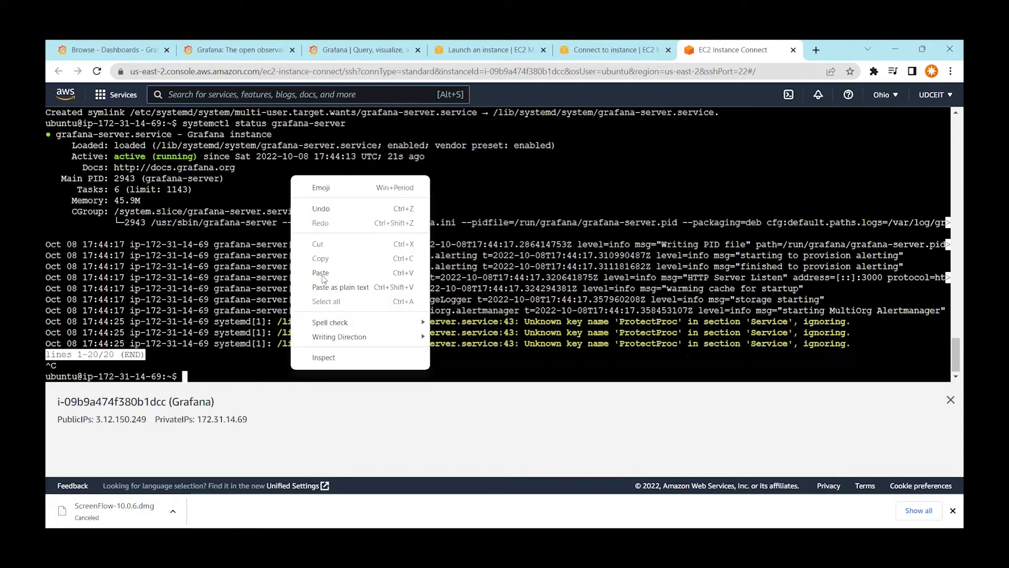
left_click(521, 256)
key("ctrl+v")
key("Return")
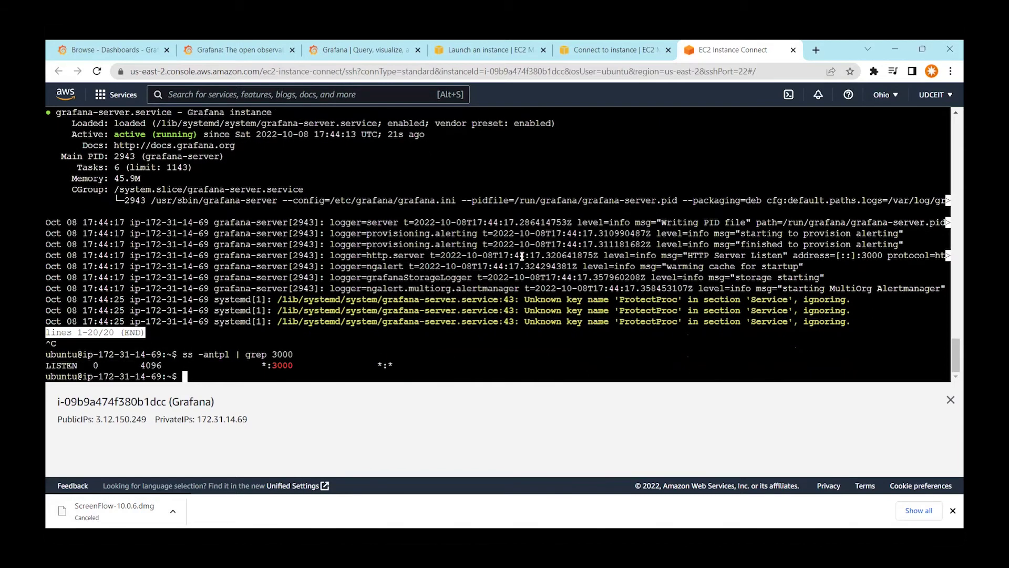
left_click_drag(256, 367, 393, 367)
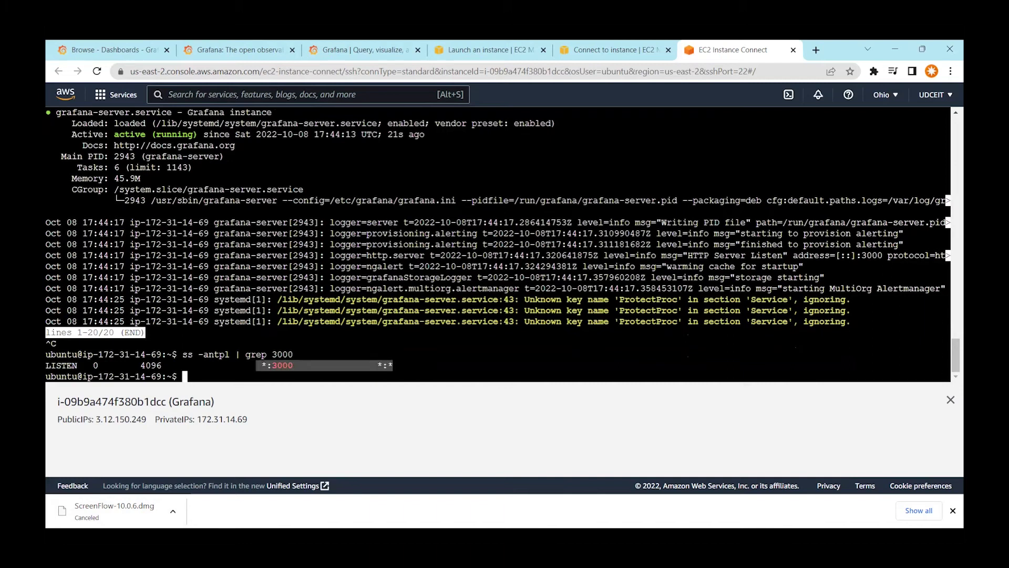
key("alt+Tab")
key("alt+Tab")
key("alt+Tab")
type("sudi")
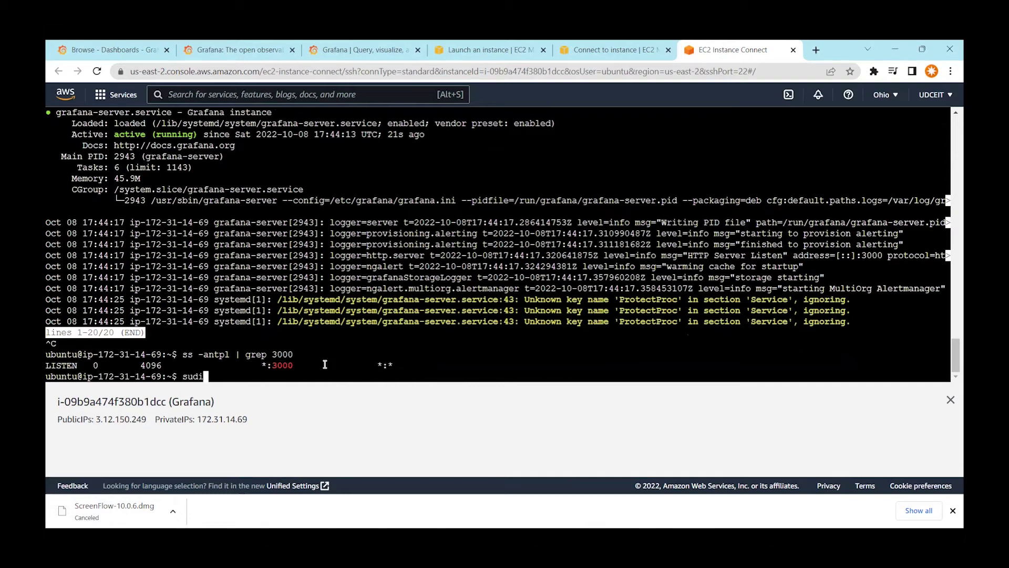
right_click(323, 362)
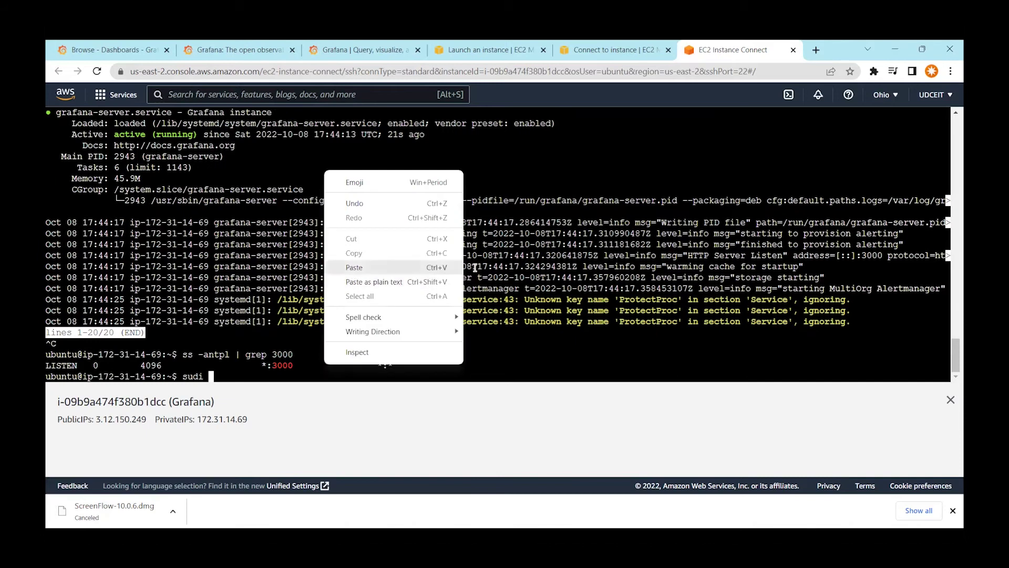
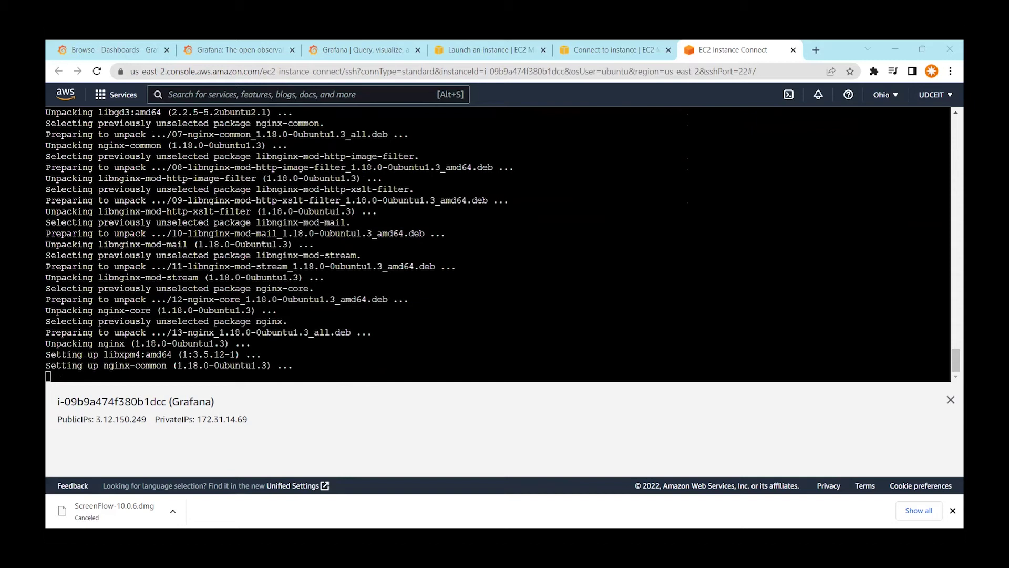
Run 'sudo nano /etc/nginx/conf.d/grafana.conf' in the instance terminal
right_click(424, 354)
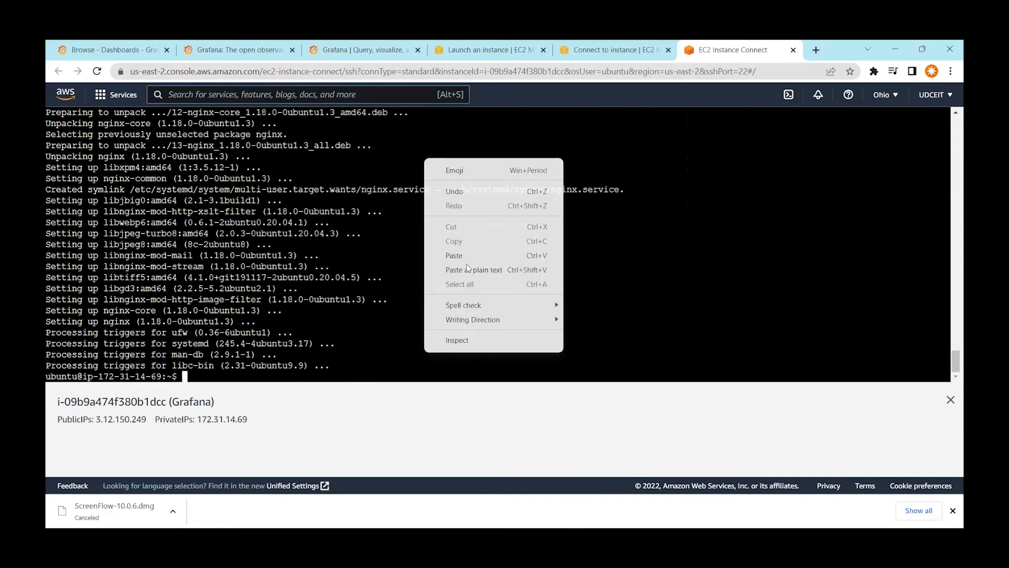
left_click(468, 257)
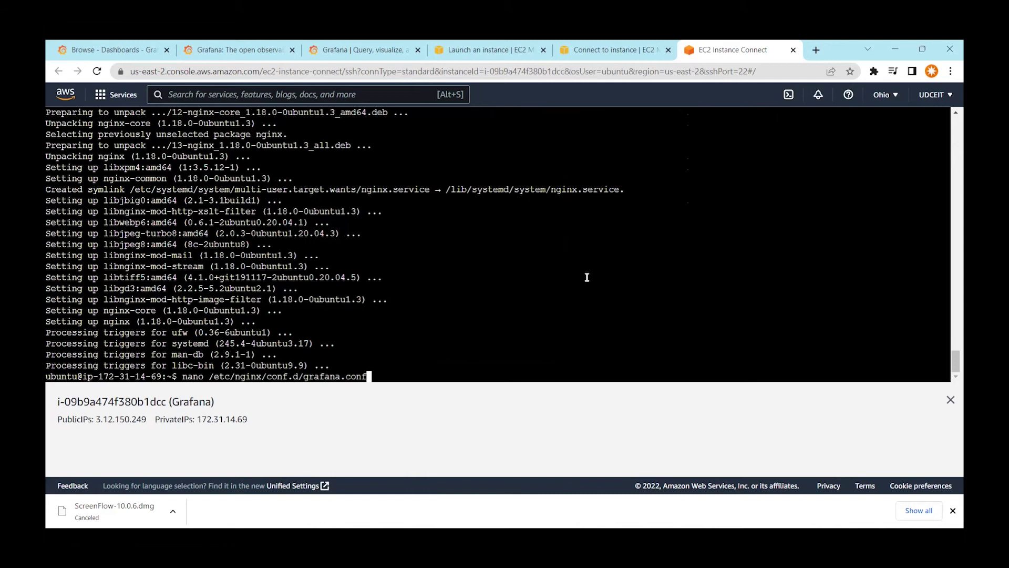
key("Left")
key("Left")
key("Left")
key("Left")
key("Left")
key("Left")
key("Left")
key("Left")
key("Left")
key("Left")
key("Left")
key("Left")
key("Left")
key("Left")
key("Left")
key("Left")
key("Left")
key("Left")
key("Left")
key("Left")
key("Left")
type("sudo")
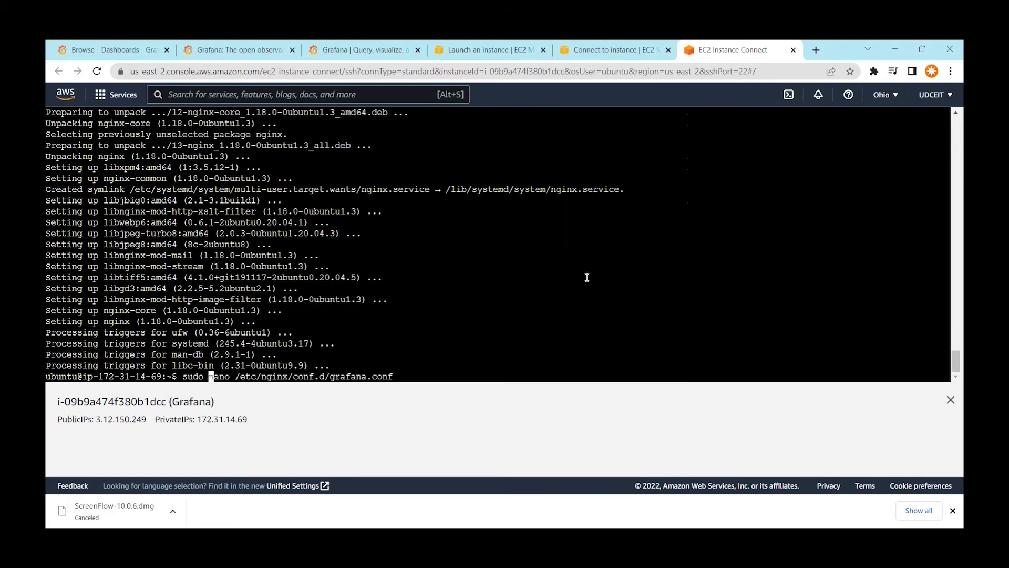
key("Return")
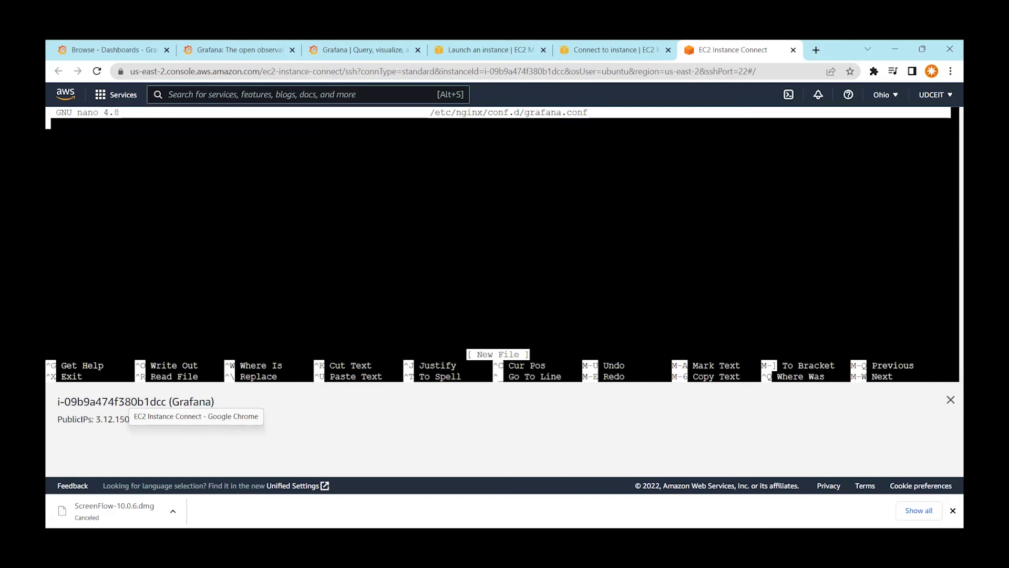
Paste the nginx server block proxying to localhost:3000 into grafana.conf, correcting 'Server' to 'server'
right_click(106, 167)
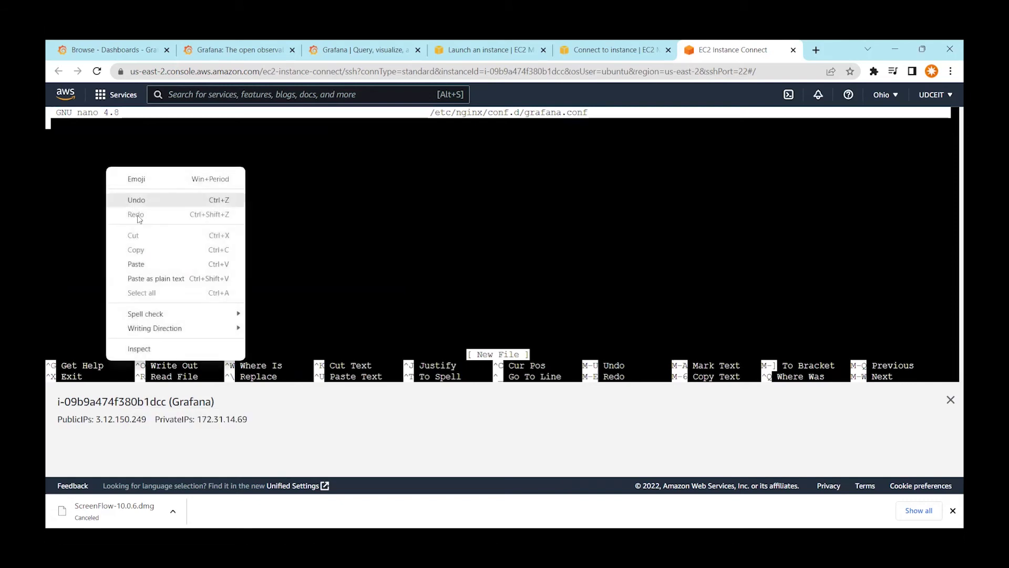
left_click(151, 266)
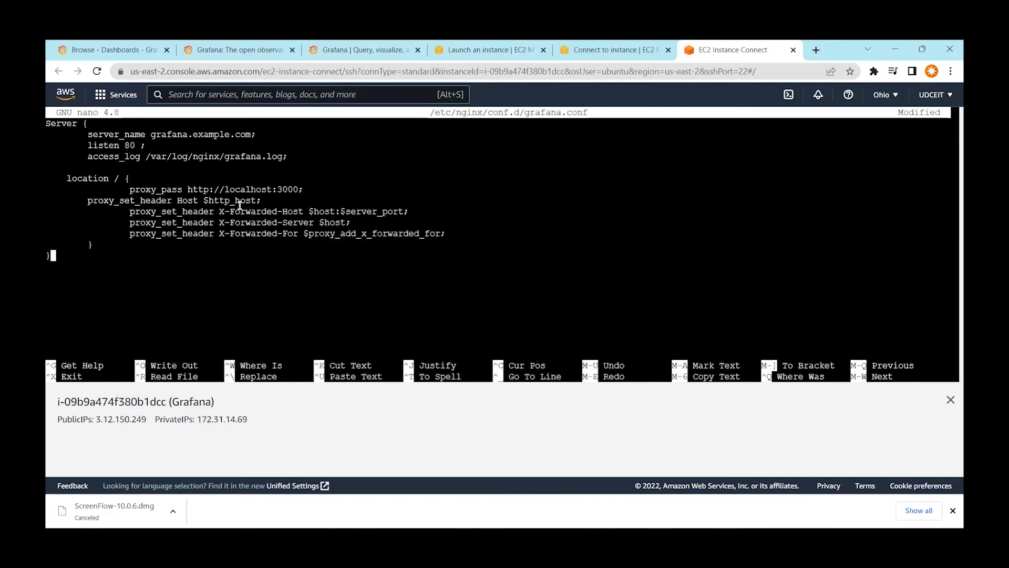
key("Up")
key("Up")
key("Up")
key("Up")
key("Up")
key("Up")
key("Up")
key("Up")
key("Up")
key("Up")
key("Up")
key("Up")
key("BackSpace")
type("s")
Mark the grafana.example.com placeholder and go to the EC2 launch-success page
left_click_drag(151, 134, 253, 135)
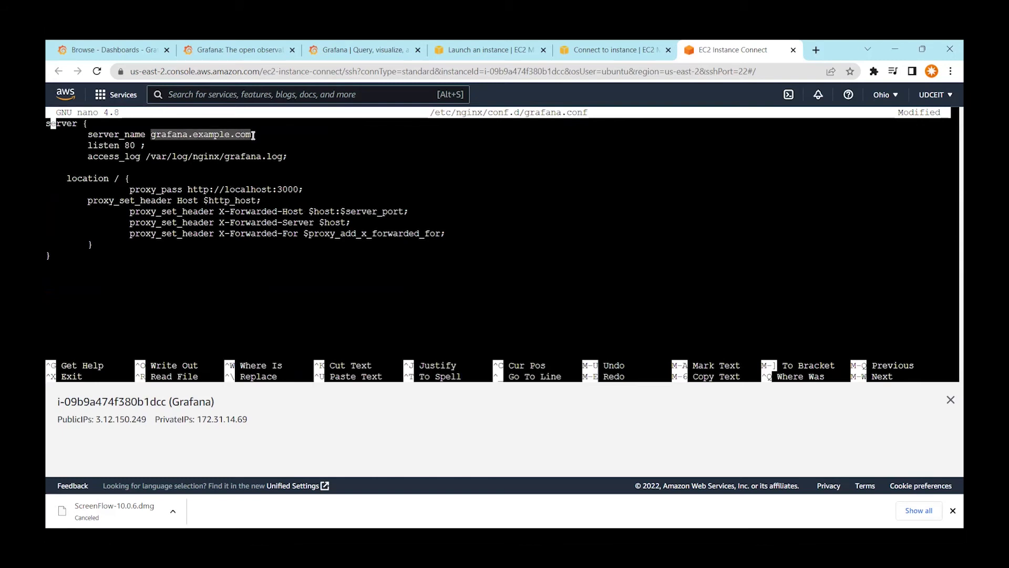
left_click(595, 46)
left_click(478, 52)
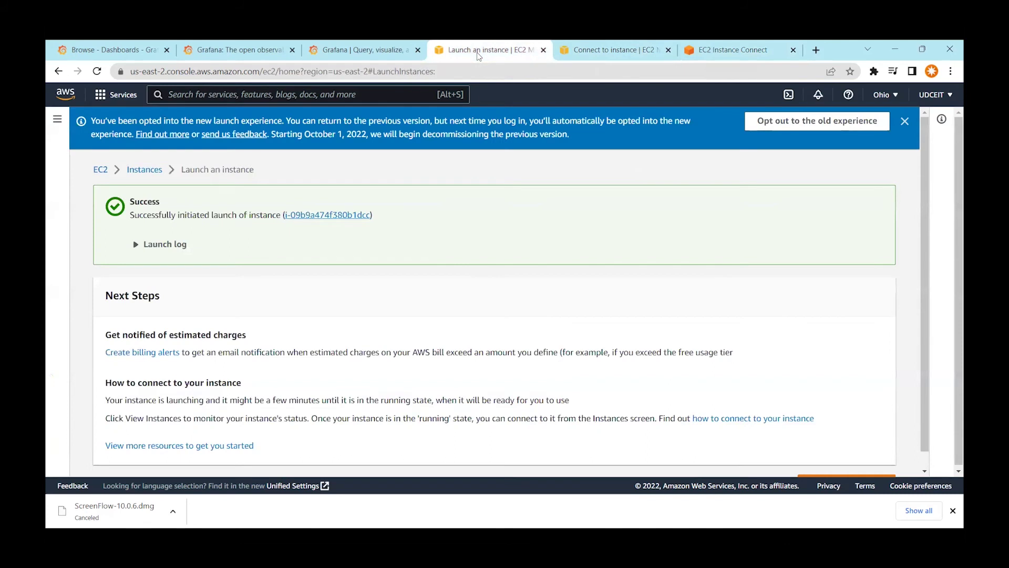
Copy the Grafana instance's public IPv4 DNS from the Instances list, then return to the grafana.conf editor
left_click(143, 171)
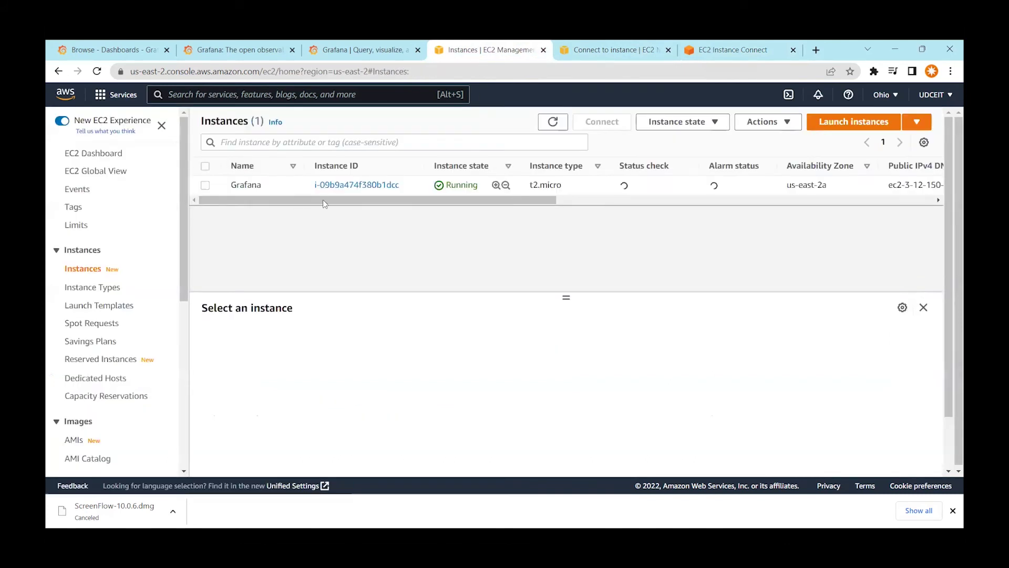
left_click(206, 185)
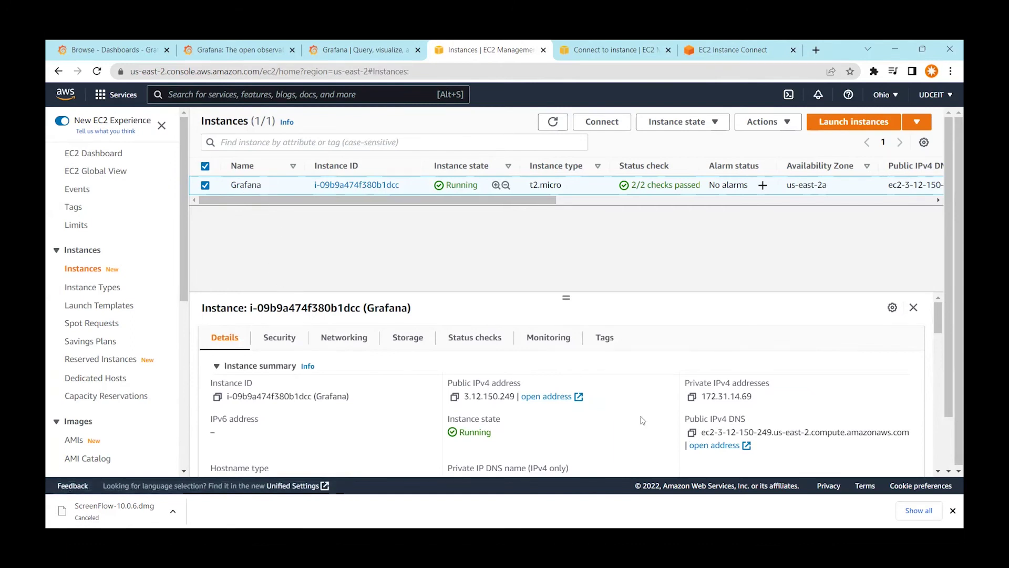
left_click(693, 433)
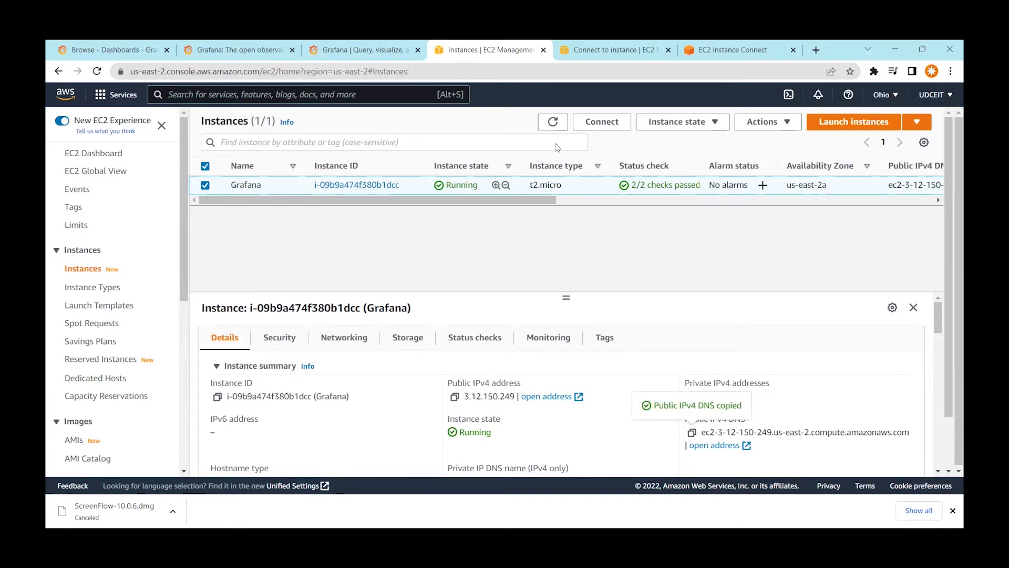
left_click(610, 49)
left_click(702, 43)
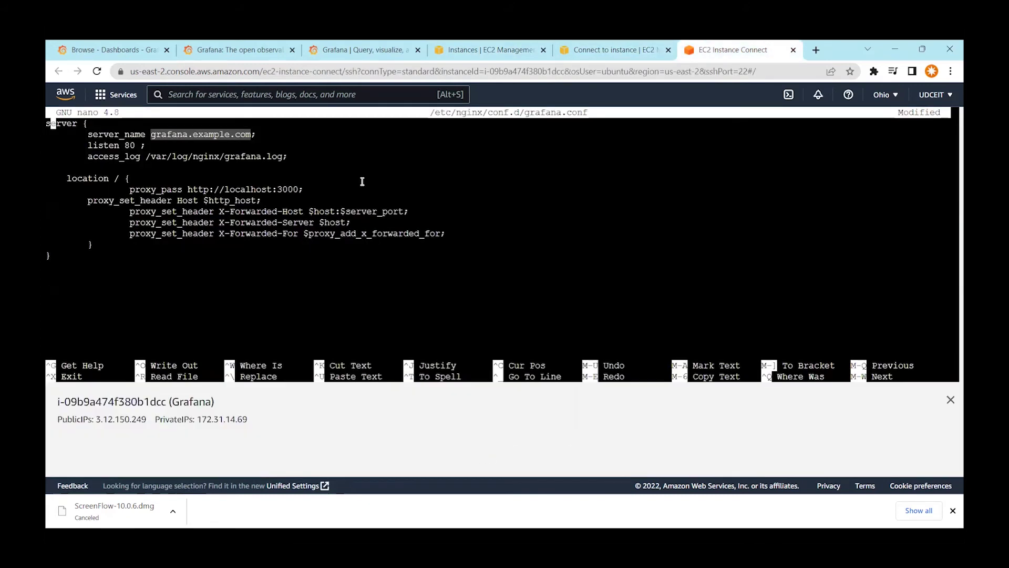
Replace grafana.example.com on the server_name line with the instance's public DNS hostname
left_click(248, 133)
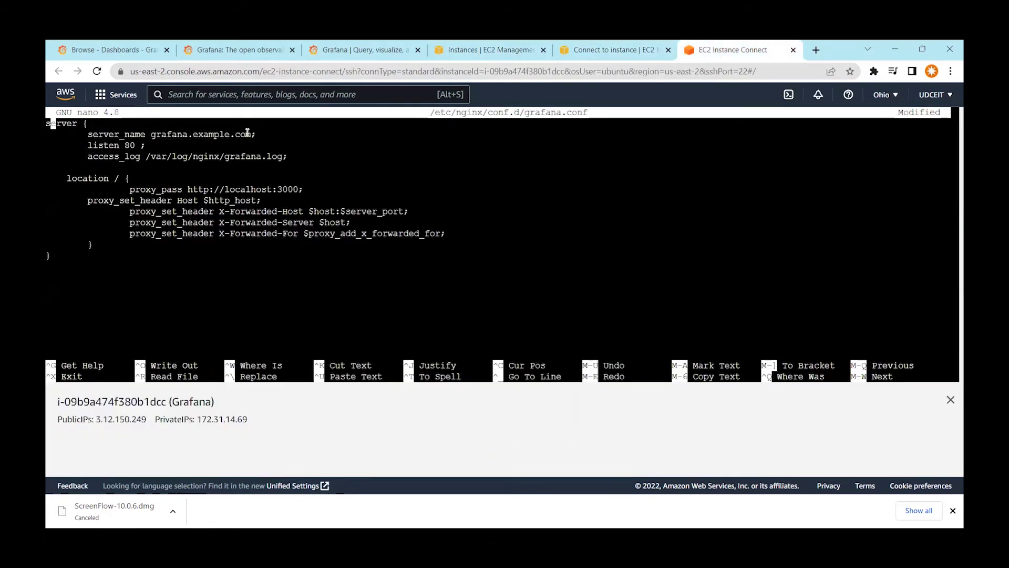
key("Down")
key("Right")
key("Right")
key("Right")
key("Right")
key("Right")
key("Right")
key("Right")
key("Right")
key("Right")
key("Right")
key("Right")
key("Right")
key("Right")
key("Right")
key("Right")
key("Right")
key("Right")
key("Right")
key("Right")
key("Right")
key("Right")
key("Right")
key("Right")
key("Right")
key("Right")
key("Right")
key("Right")
key("Right")
key("Right")
key("Right")
key("Right")
key("Right")
key("BackSpace")
key("BackSpace")
key("BackSpace")
key("BackSpace")
key("BackSpace")
key("BackSpace")
key("BackSpace")
key("BackSpace")
key("BackSpace")
key("BackSpace")
key("BackSpace")
key("BackSpace")
key("BackSpace")
key("BackSpace")
key("BackSpace")
key("BackSpace")
key("BackSpace")
key("BackSpace")
key("BackSpace")
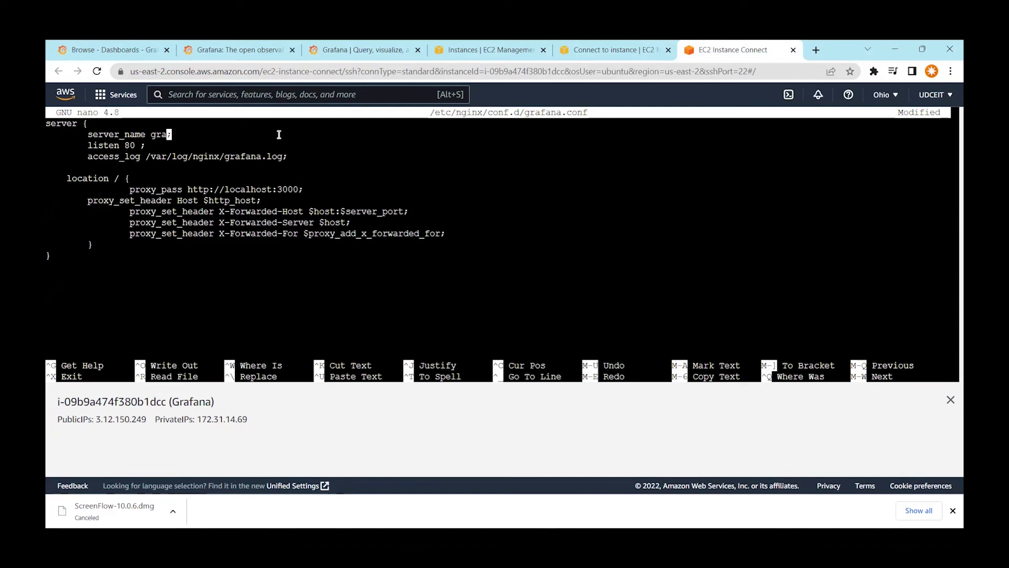
right_click(151, 135)
left_click(187, 232)
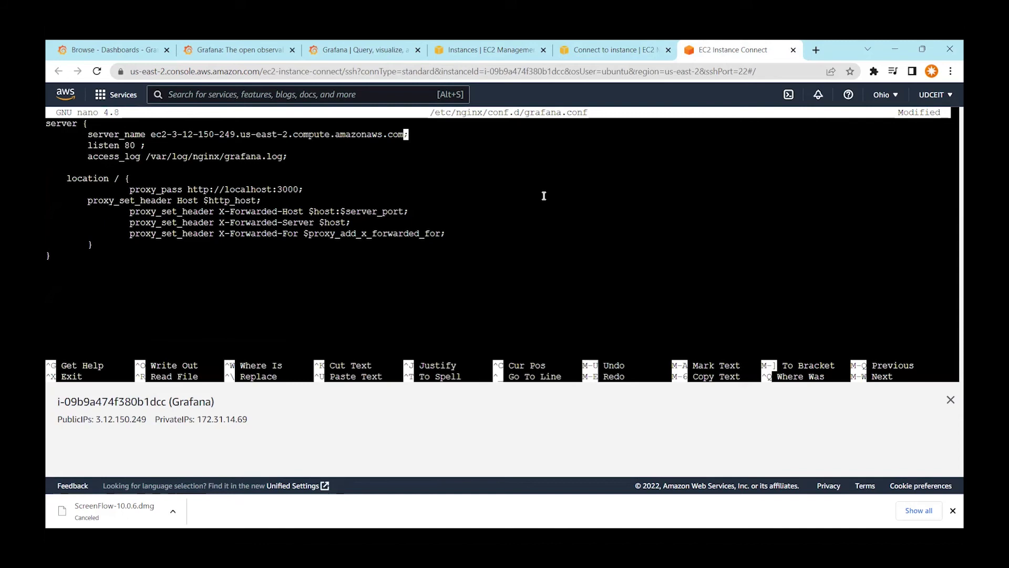
key("Down")
key("Down")
key("Down")
key("Down")
key("Down")
left_click_drag(152, 136, 404, 134)
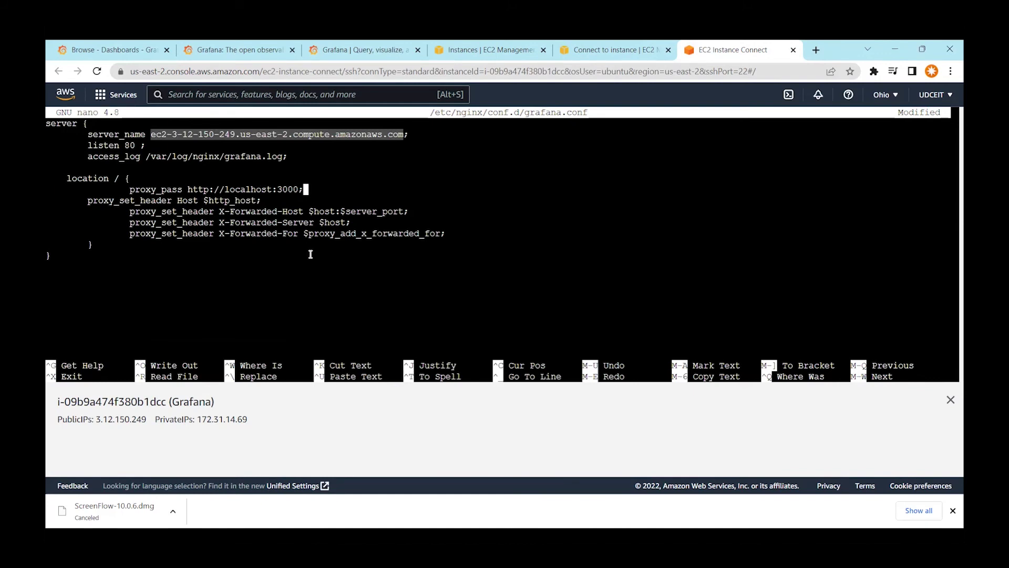
Save grafana.conf and exit nano
key("ctrl+x")
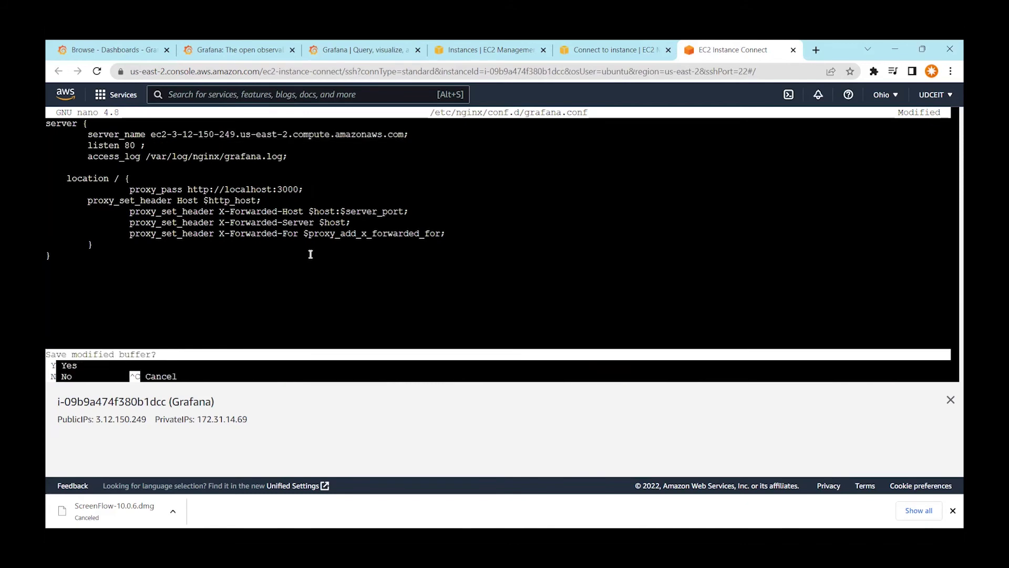
key("y")
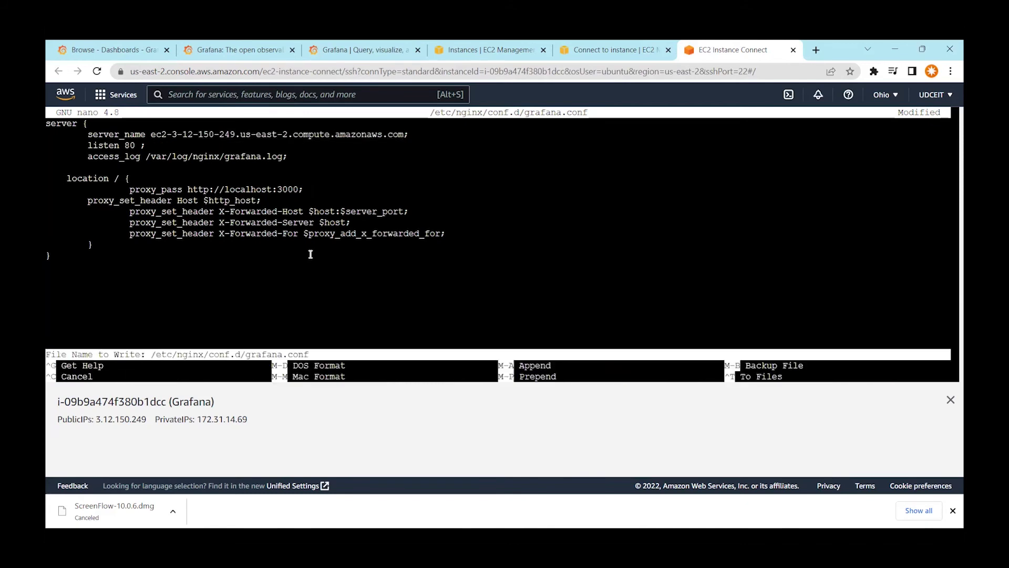
key("Return")
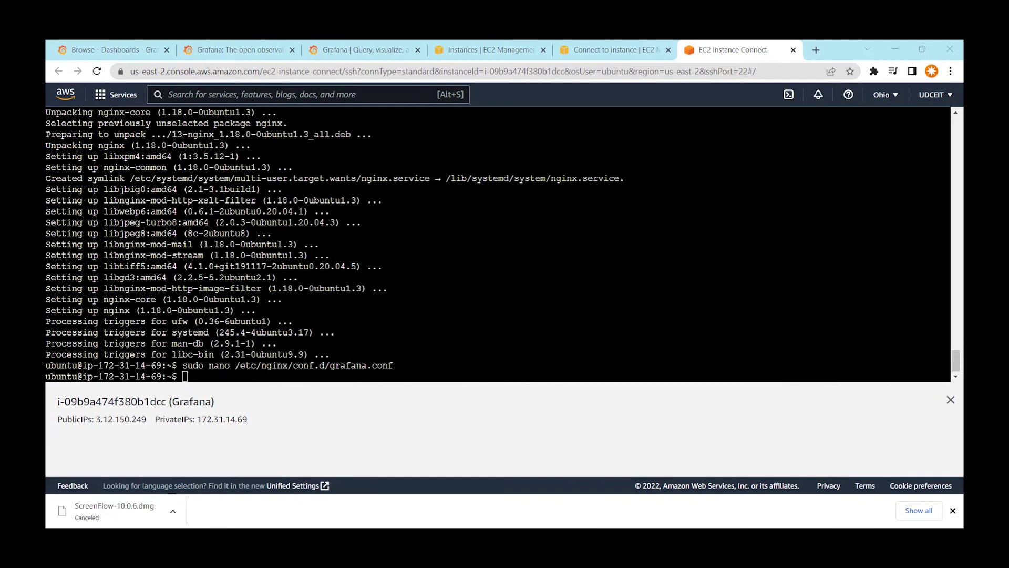
Run 'sudo nginx -t', which fails asking to increase server_names_hash_bucket_size
left_click(352, 346)
type("sudo")
right_click(453, 325)
left_click(483, 228)
key("Return")
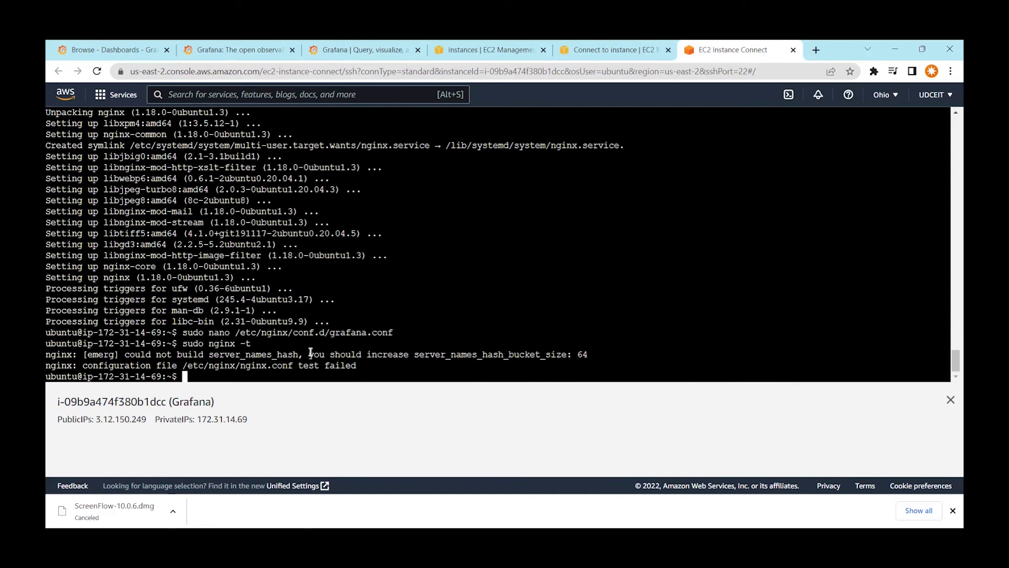
left_click_drag(310, 353, 590, 357)
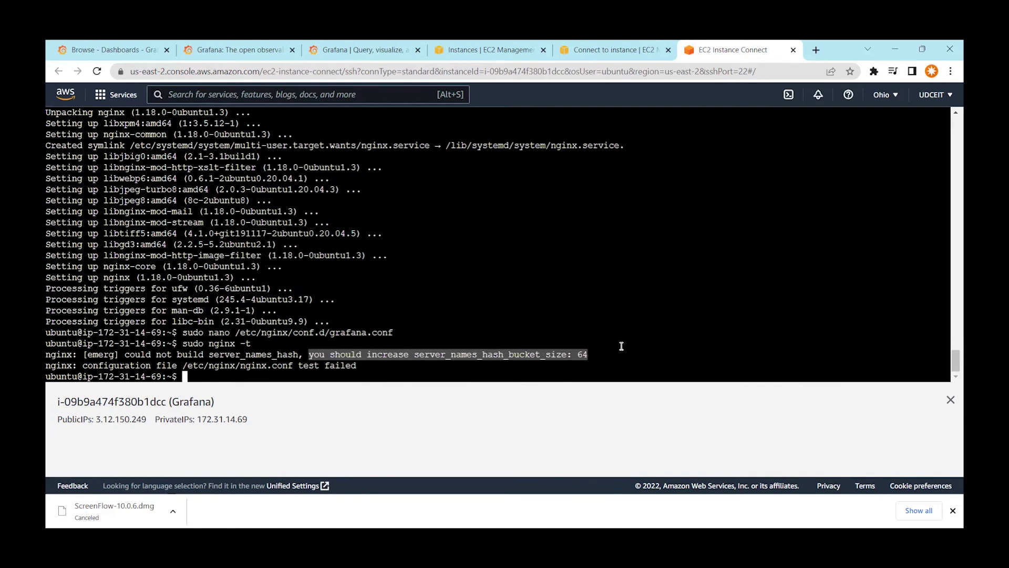
left_click(550, 49)
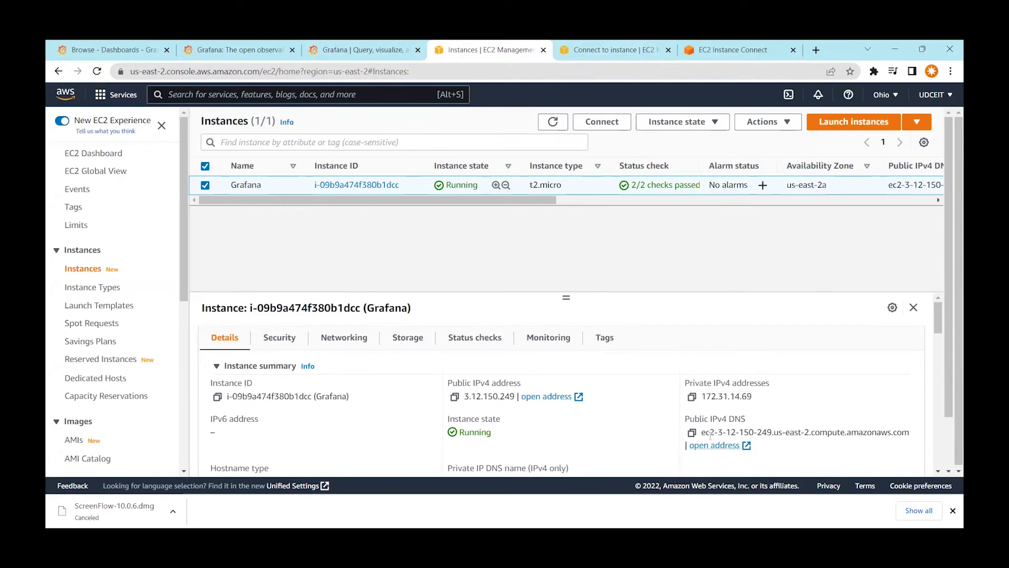
Leave the instance details and return to the EC2 Instance Connect terminal with the failed test output
scroll(710, 435, "down", 2)
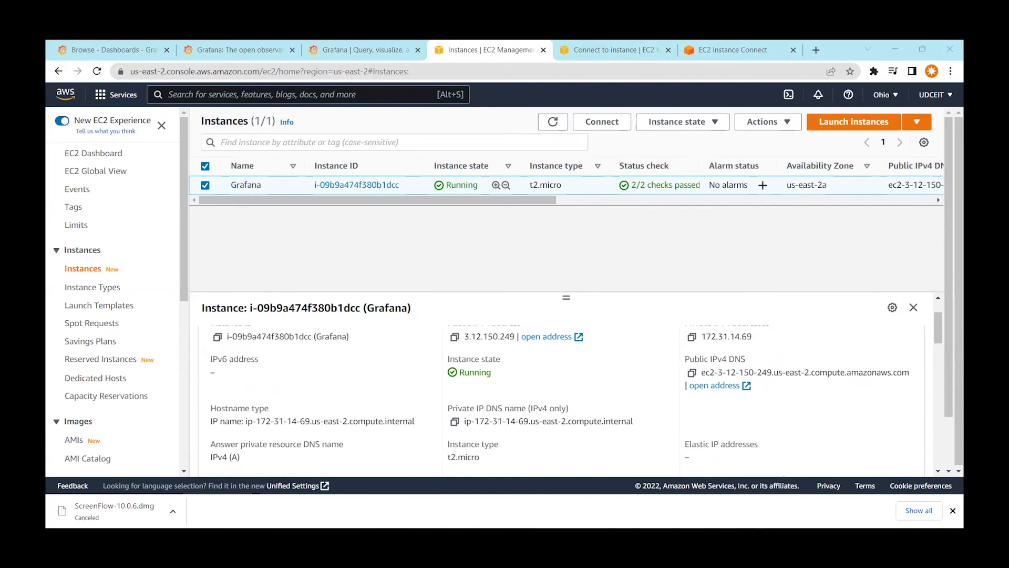
left_click(609, 49)
left_click(733, 50)
left_click(317, 357)
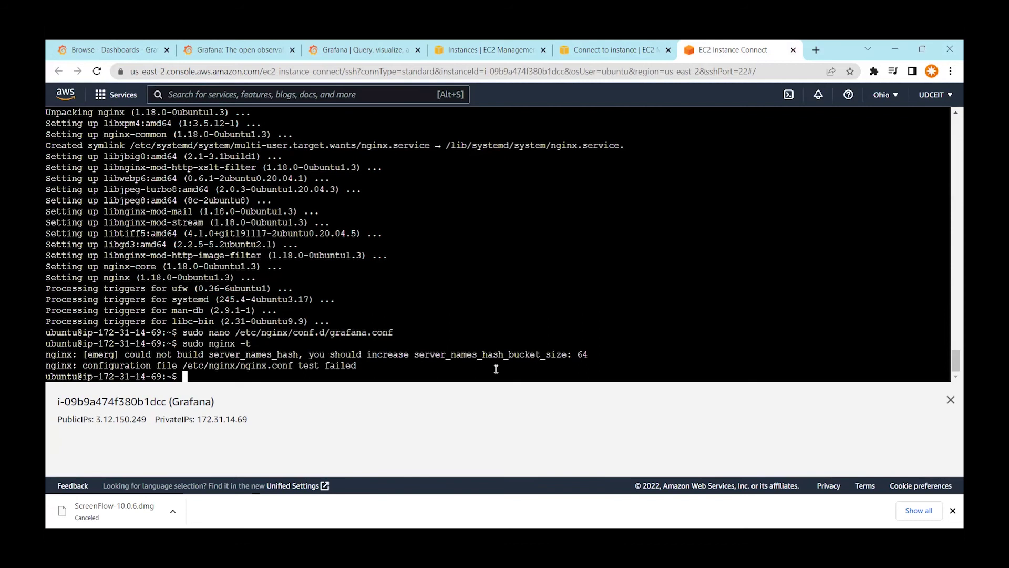
Open /etc/nginx/nginx.conf in nano with 'sudo nano /etc/nginx/nginx.conf'
type("sudo")
right_click(297, 365)
left_click(330, 272)
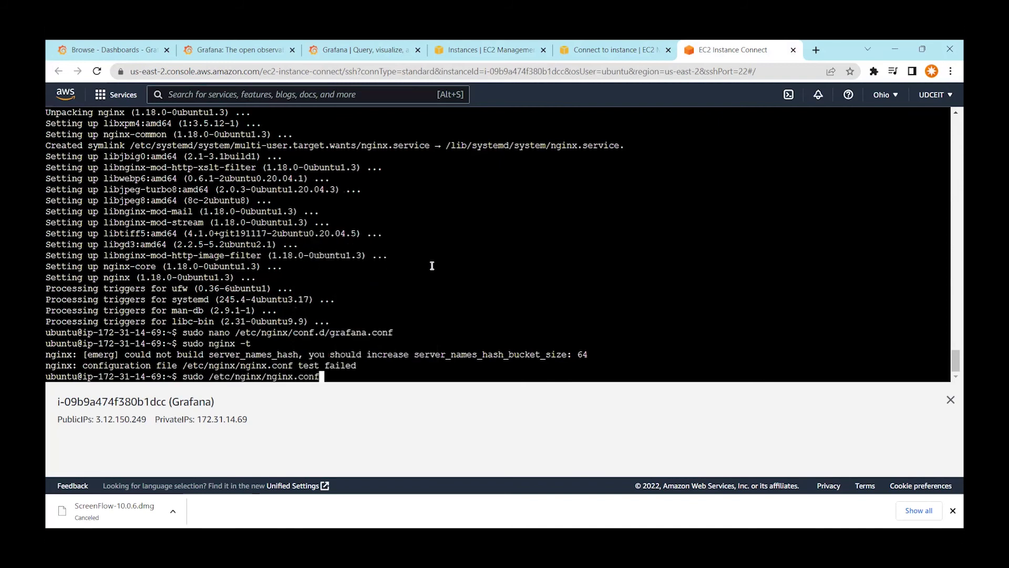
key("Return")
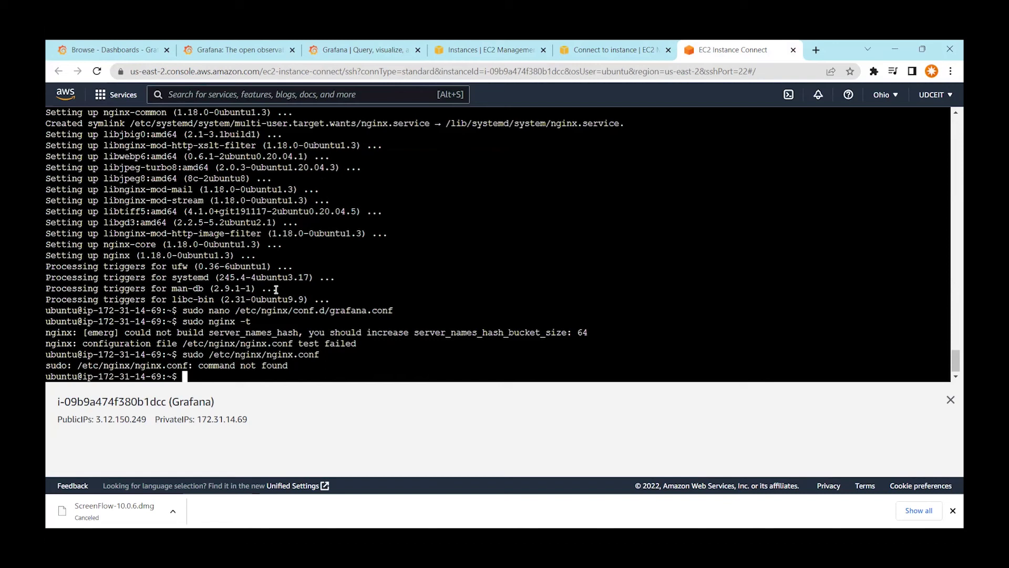
type("sudo nano")
right_click(272, 288)
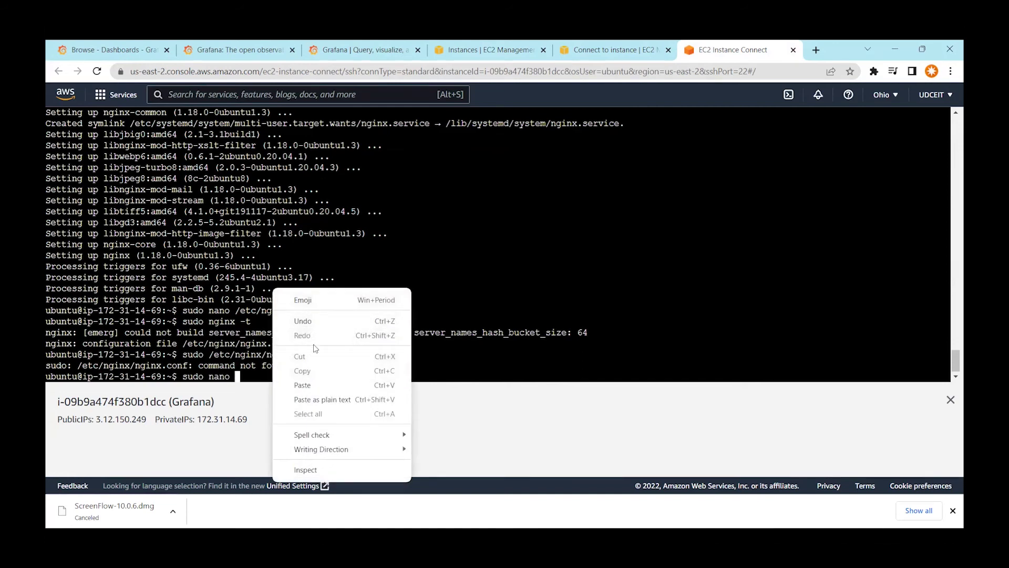
left_click(323, 391)
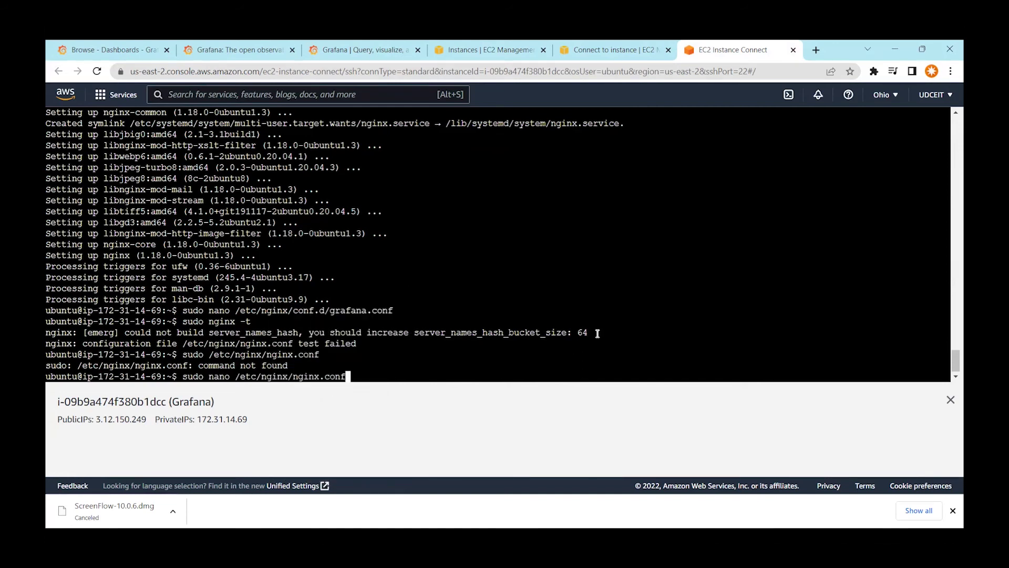
key("Return")
key("Down")
key("Down")
key("Down")
key("Down")
key("Down")
key("Down")
key("Down")
key("Down")
key("Down")
key("Down")
key("Down")
key("Down")
key("Down")
key("Down")
key("Down")
key("Down")
key("Down")
key("Down")
key("Down")
key("Down")
key("Down")
key("Down")
key("Down")
key("Down")
key("Down")
Uncomment server_names_hash_bucket_size in nginx.conf and change its value from 64 to 128
key("Up")
key("Up")
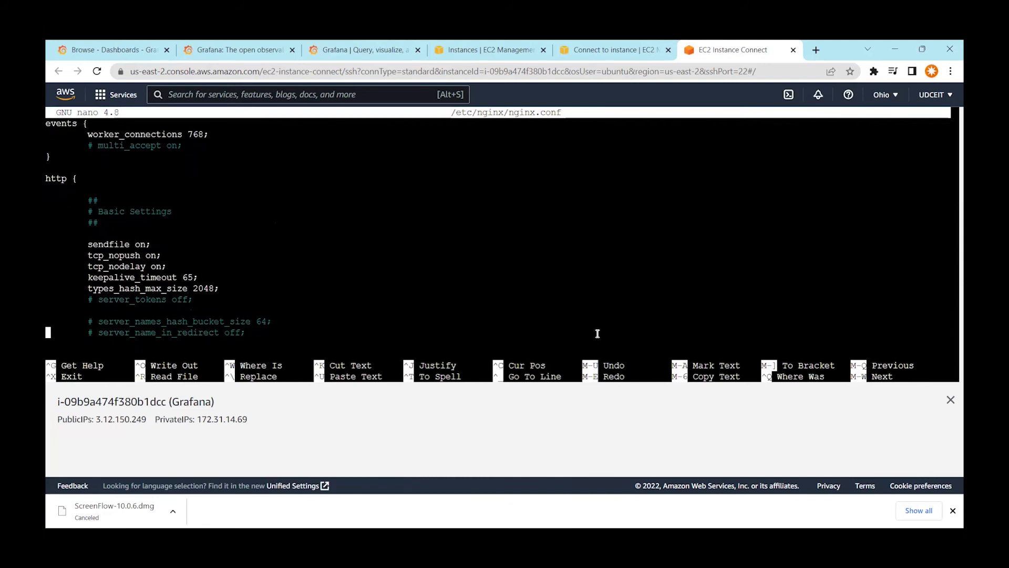
key("Right")
key("Right")
key("Right")
key("Left")
key("BackSpace")
key("BackSpace")
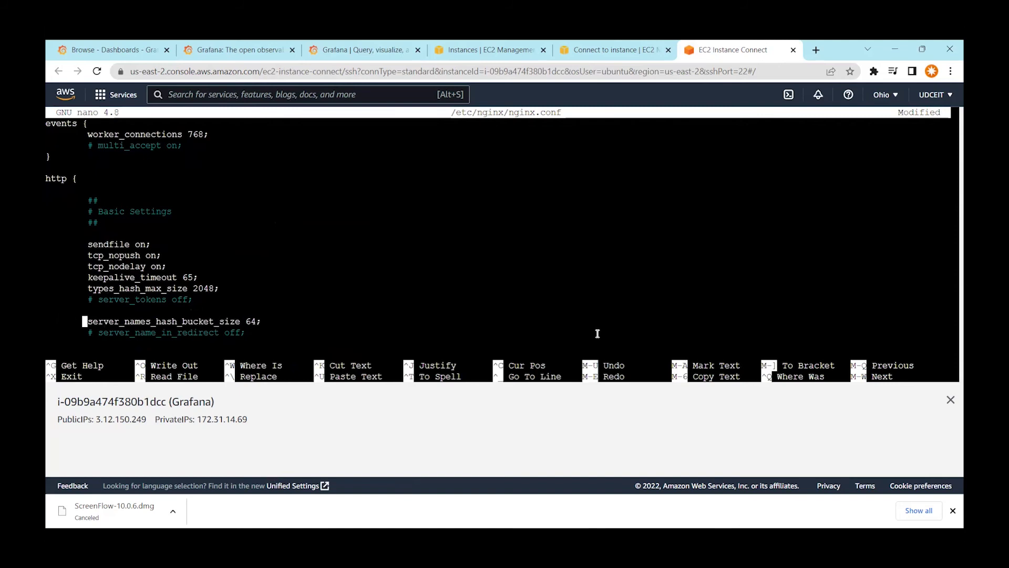
key("Right")
key("Right")
key("Right")
key("Right")
key("Right")
key("Right")
key("Right")
key("Right")
key("Right")
key("Right")
key("Right")
key("Right")
key("Right")
key("Right")
key("Right")
key("Right")
key("Right")
key("Right")
key("Right")
key("Right")
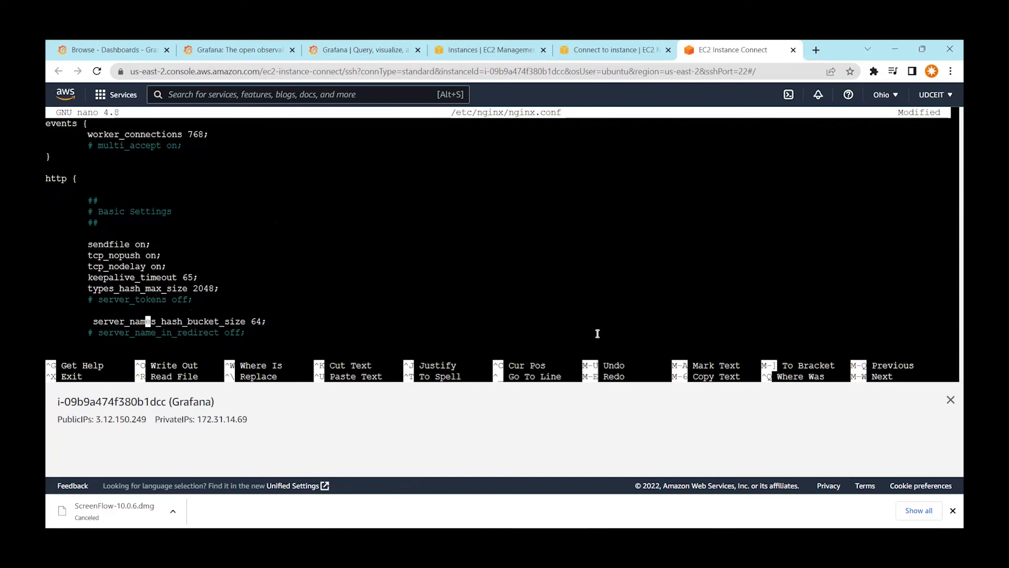
key("Right")
key("Right")
key("Right")
key("Right")
key("Right")
key("BackSpace")
key("BackSpace")
type("128")
Save nginx.conf and exit nano
key("ctrl+x")
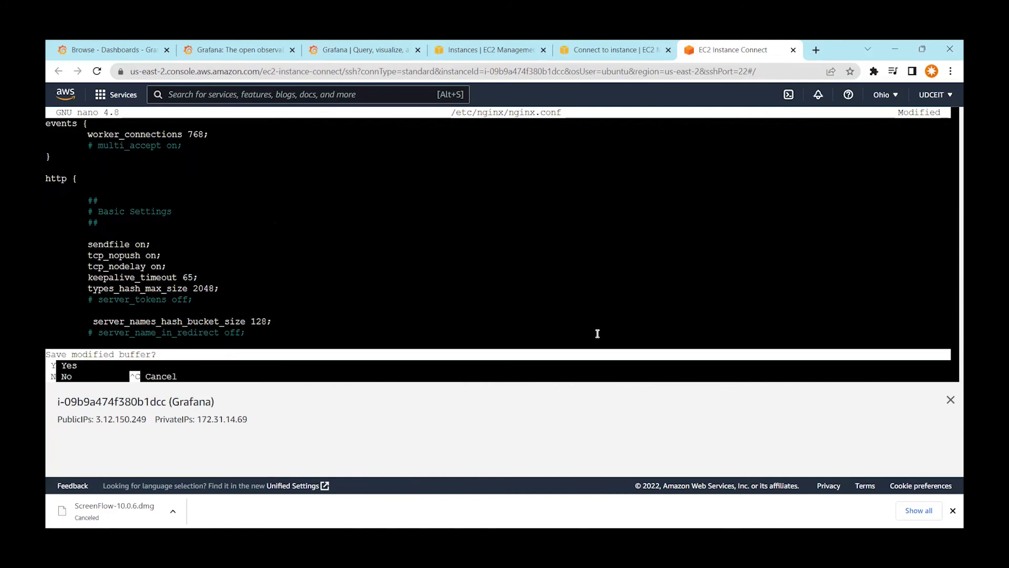
key("y")
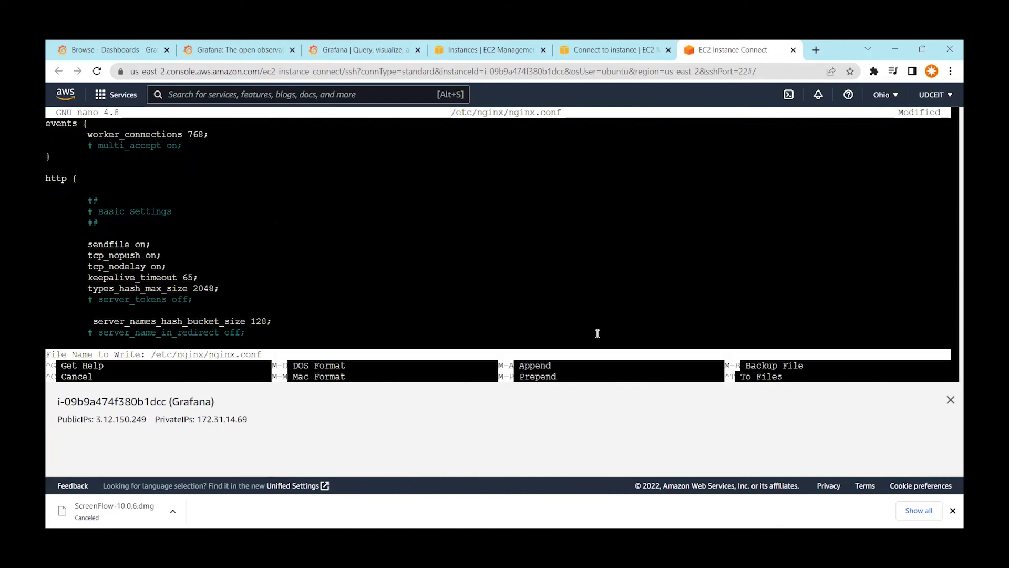
key("Return")
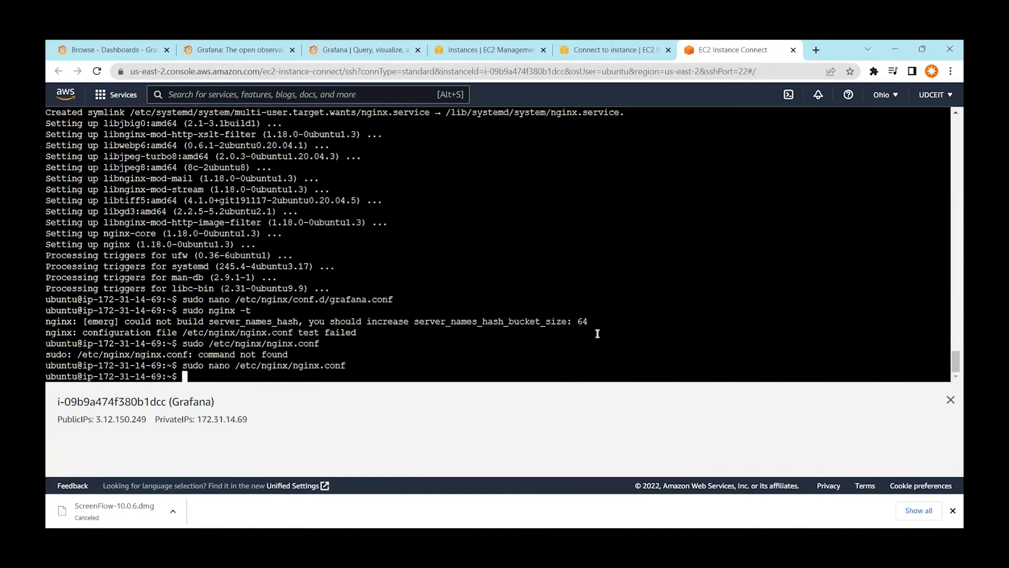
Rerun 'sudo nginx -t' and confirm the configuration test is successful
key("Up")
key("Up")
key("Up")
key("Return")
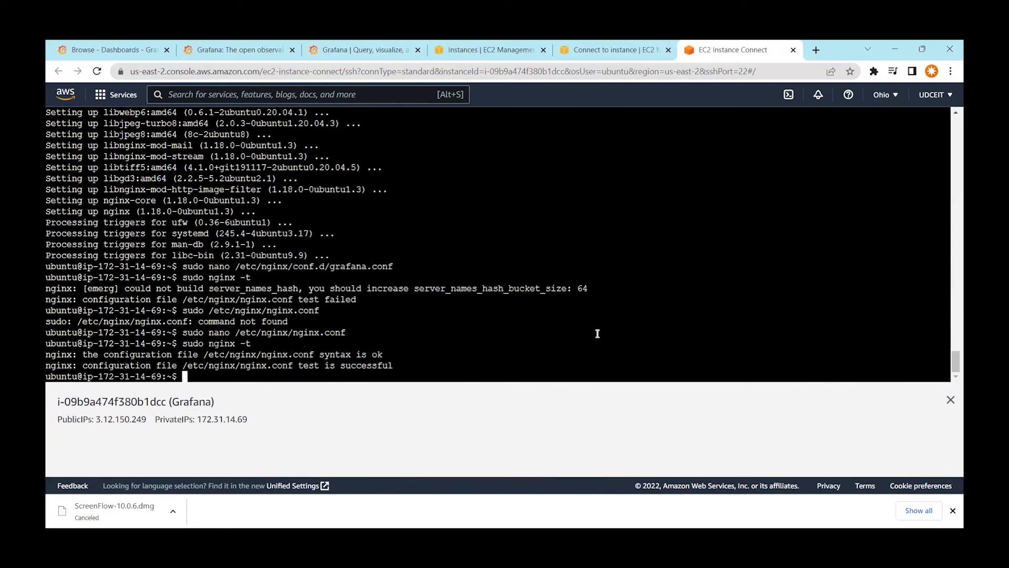
left_click_drag(62, 364, 394, 365)
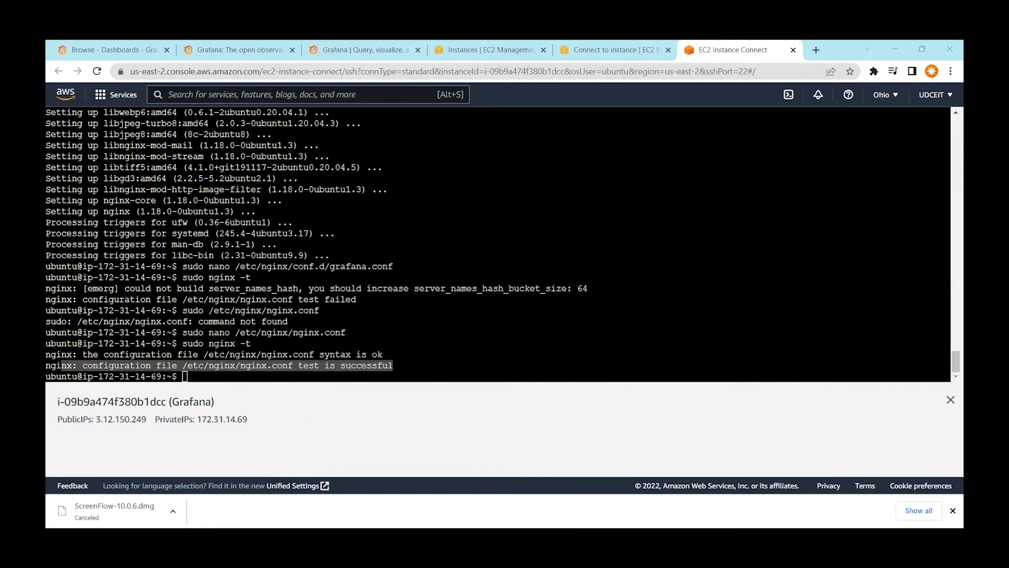
Restart nginx with 'sudo systemctl restart nginx'
left_click(420, 350)
type("sudo")
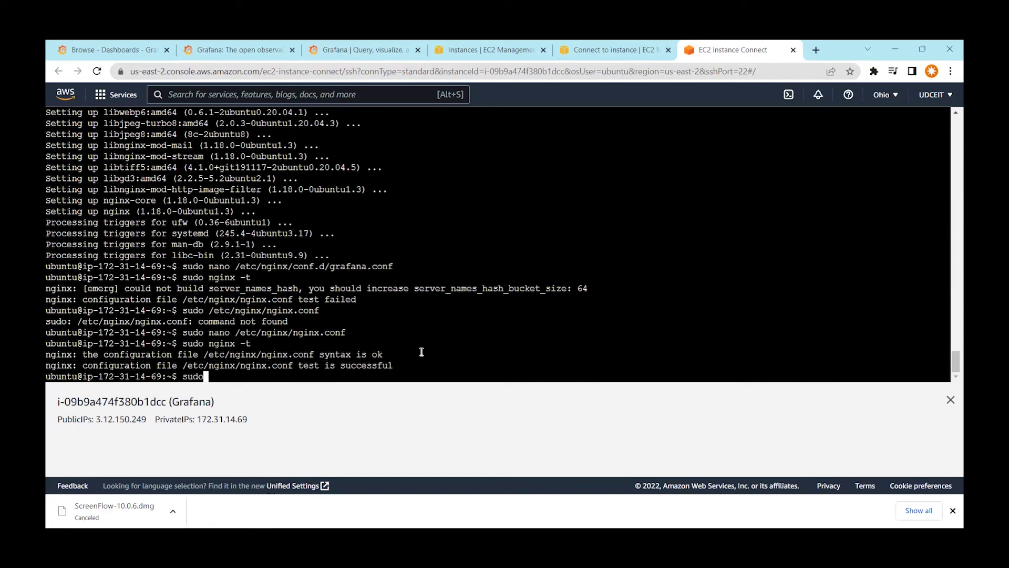
right_click(415, 349)
left_click(474, 253)
key("Return")
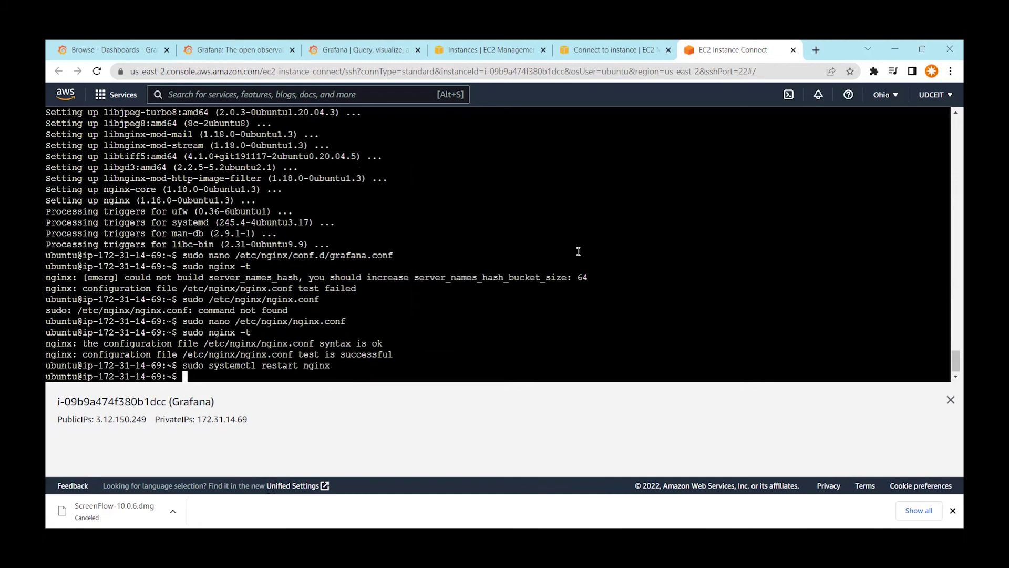
Copy the instance's public IPv4 DNS and load it in a new tab, reaching the Grafana login page
left_click(467, 46)
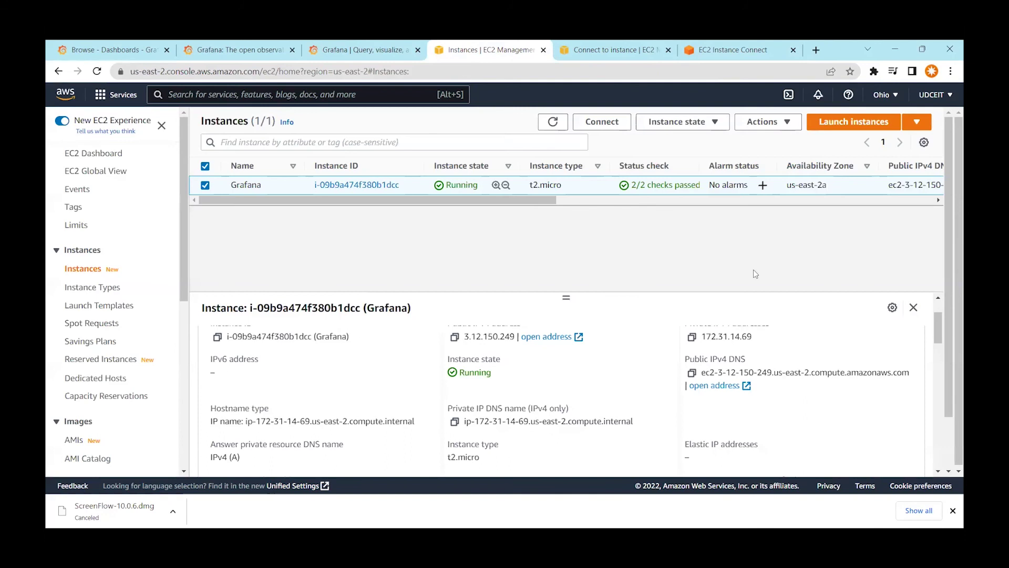
left_click(692, 371)
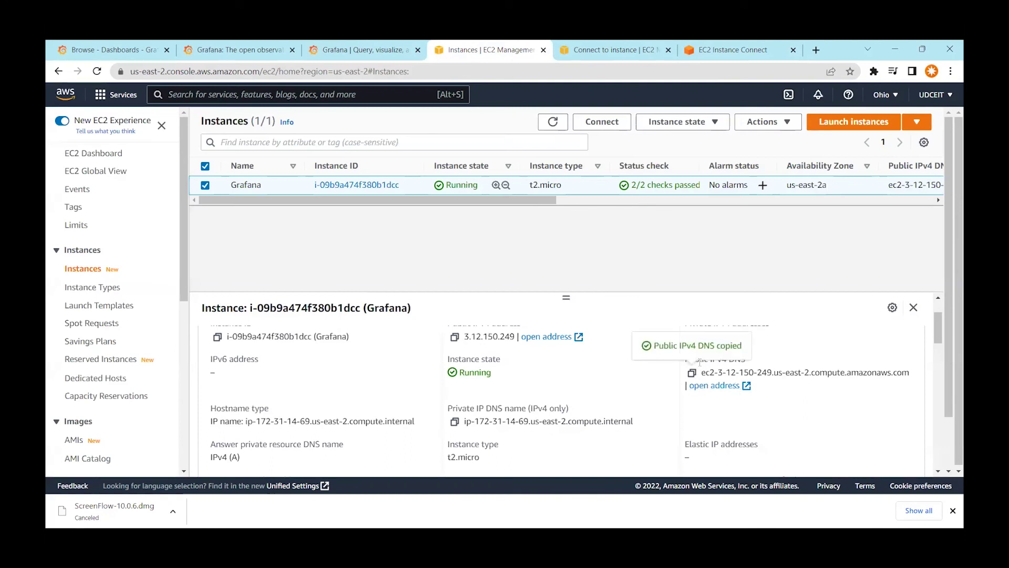
left_click(816, 50)
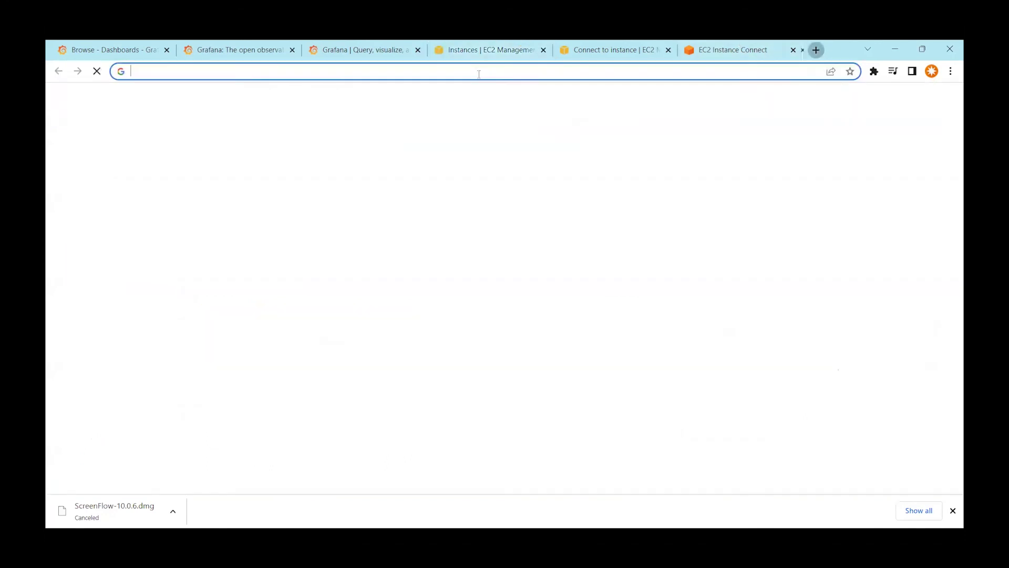
key("ctrl+v")
key("Return")
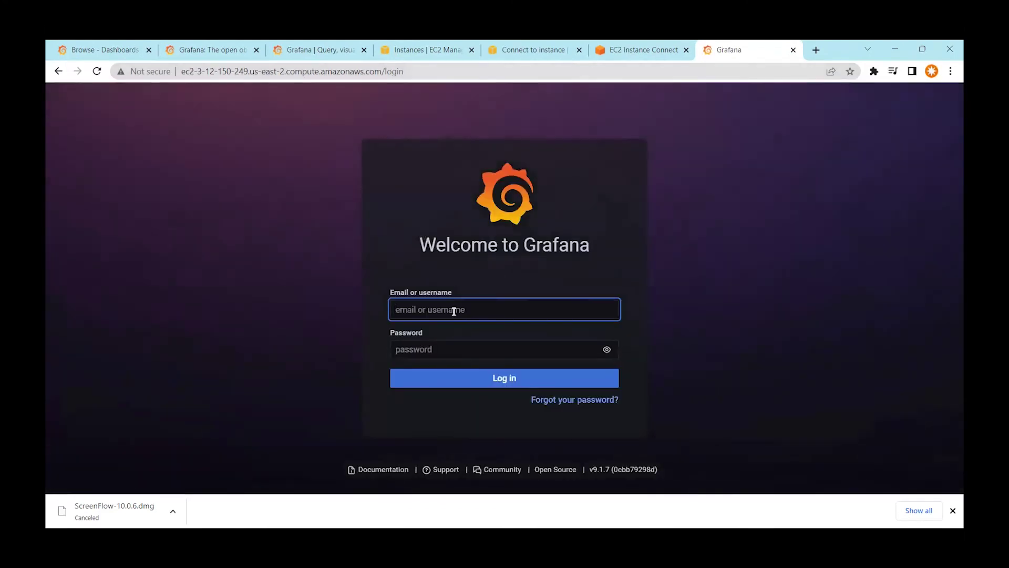
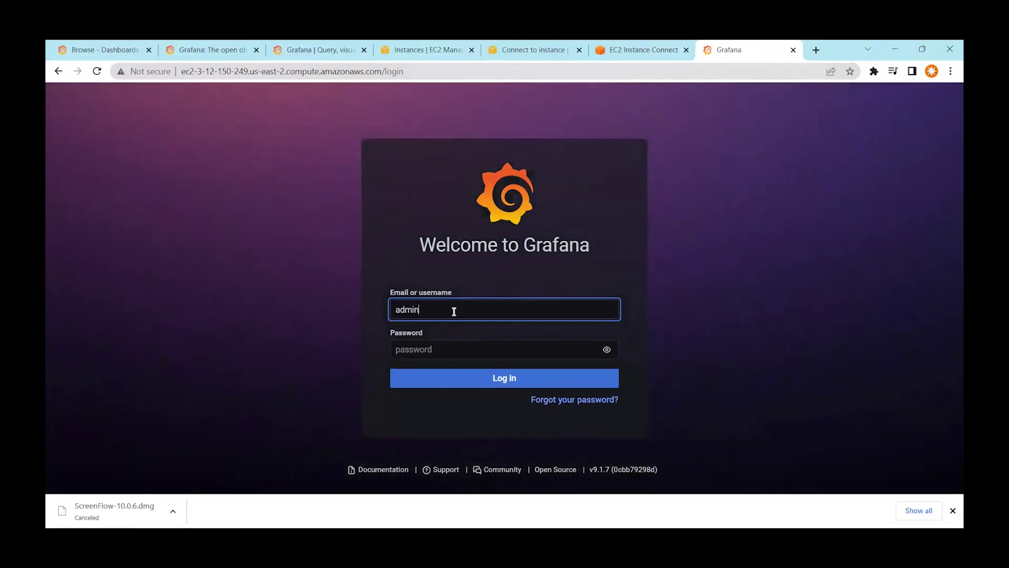
Log in to Grafana with the admin username and its password
key("Tab")
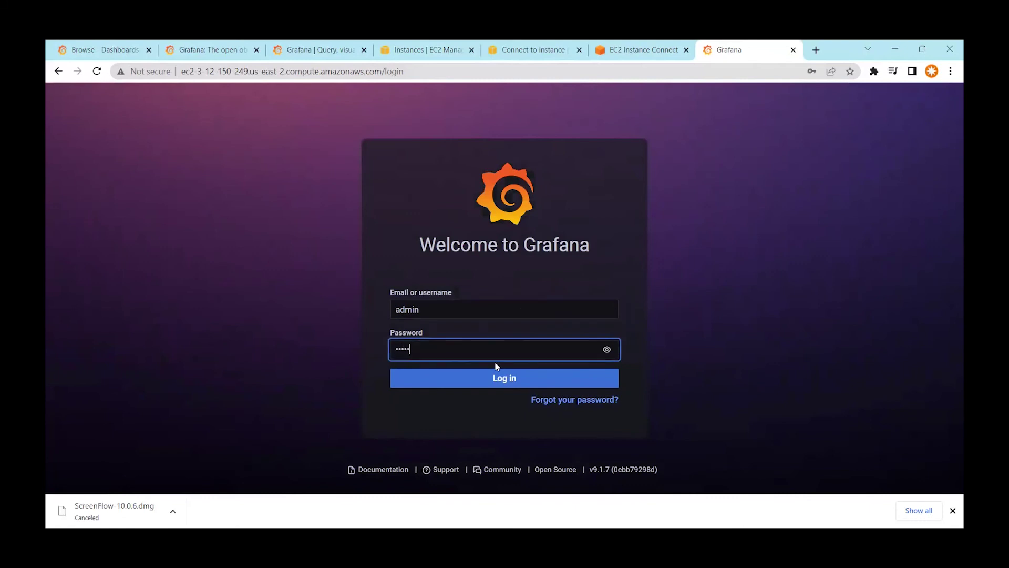
left_click(500, 382)
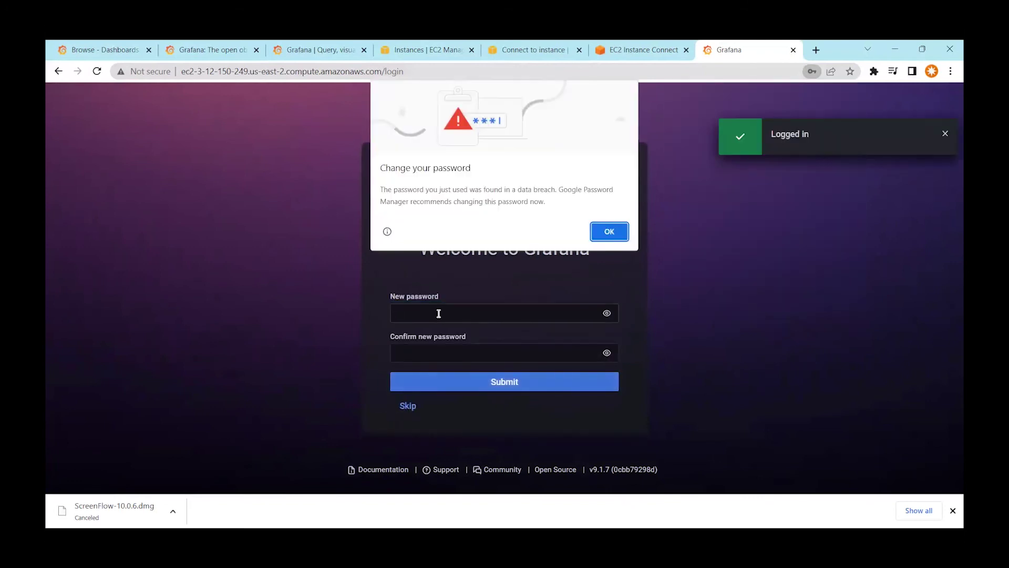
Set and confirm a new admin password, dismissing Chrome's warning and save-password prompts
key("Return")
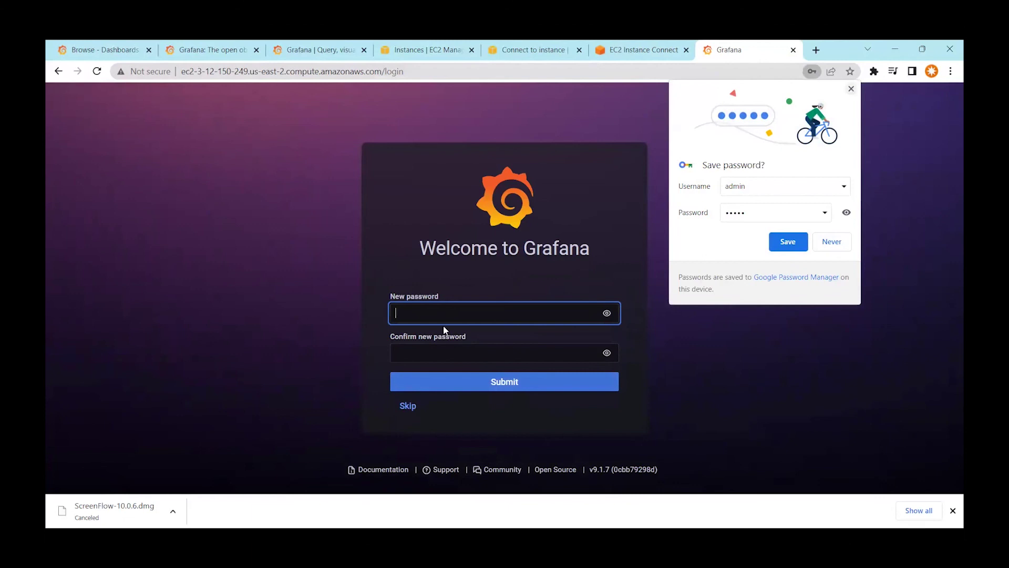
left_click(447, 312)
left_click(411, 344)
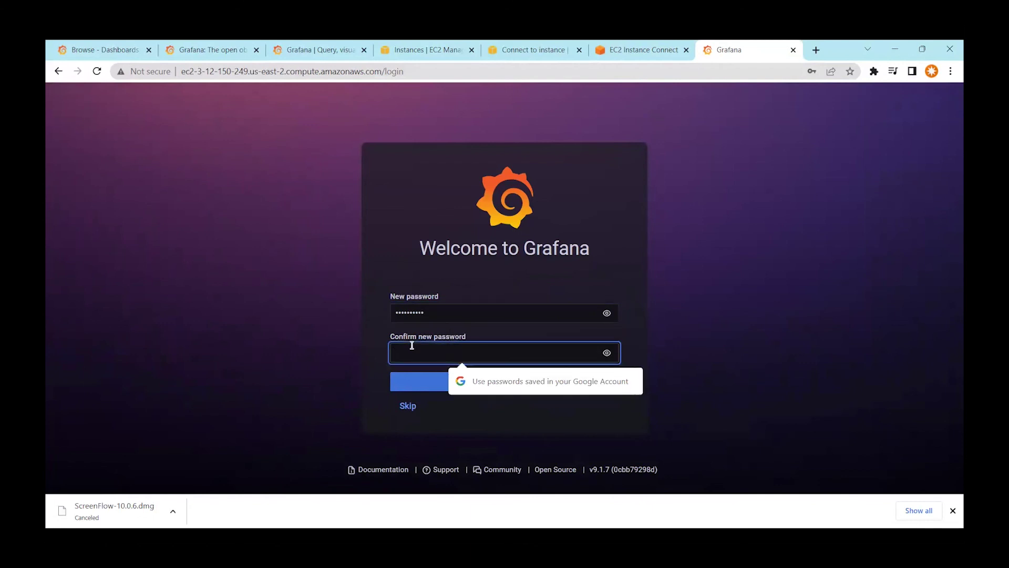
left_click(487, 388)
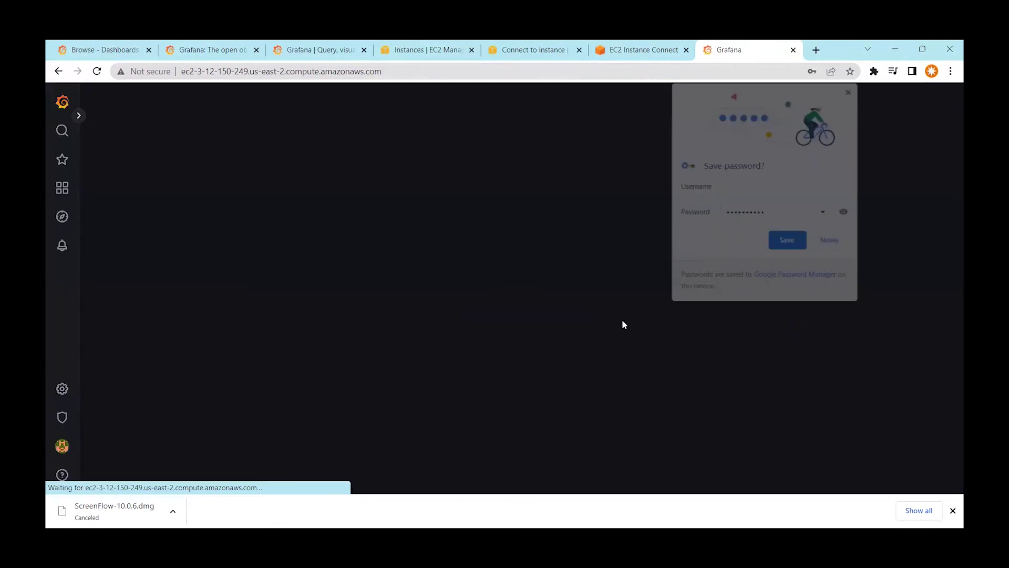
left_click(851, 90)
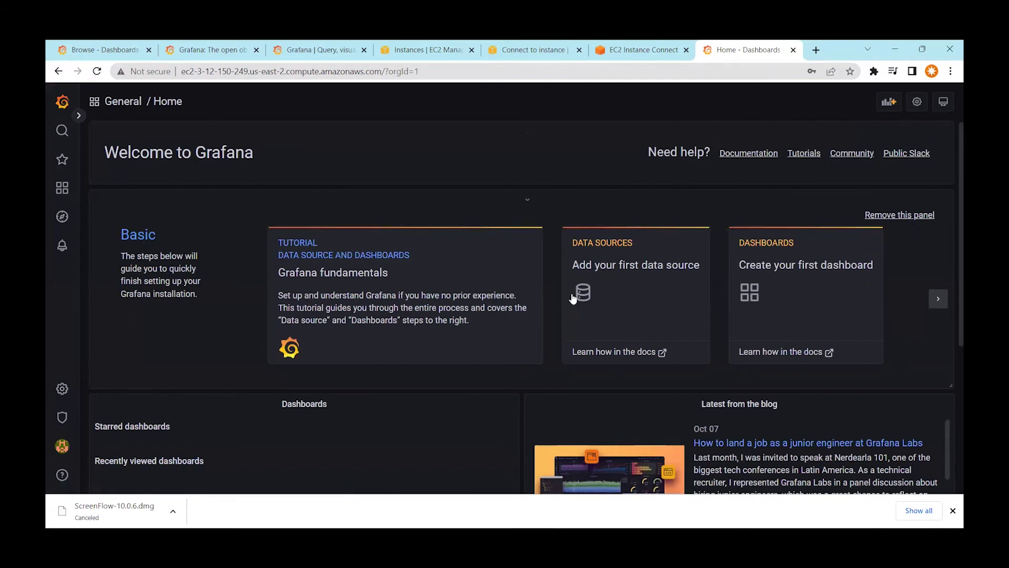
mouse_move(70, 190)
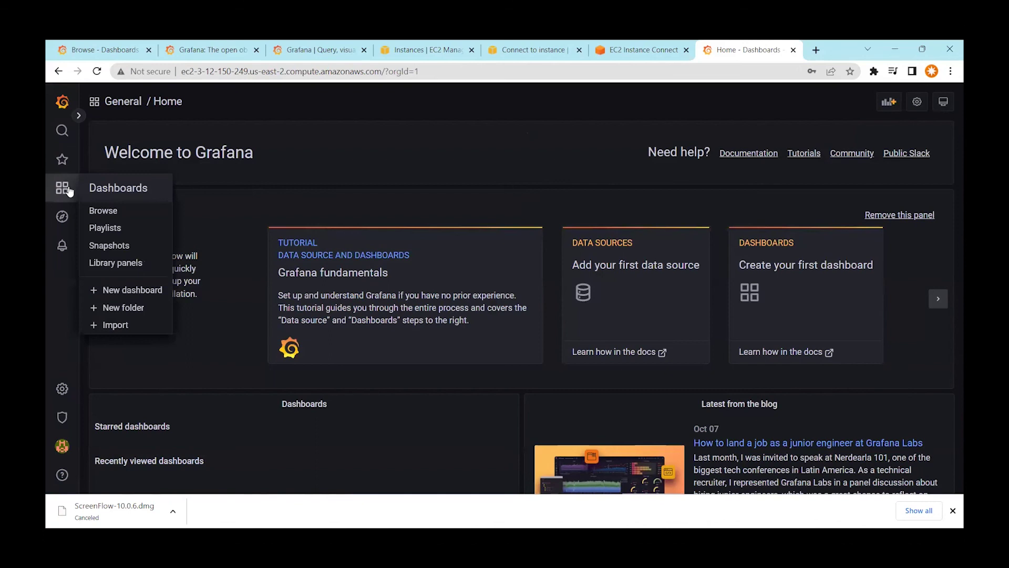
Create a new dashboard from the General folder and add a row to it
left_click(117, 211)
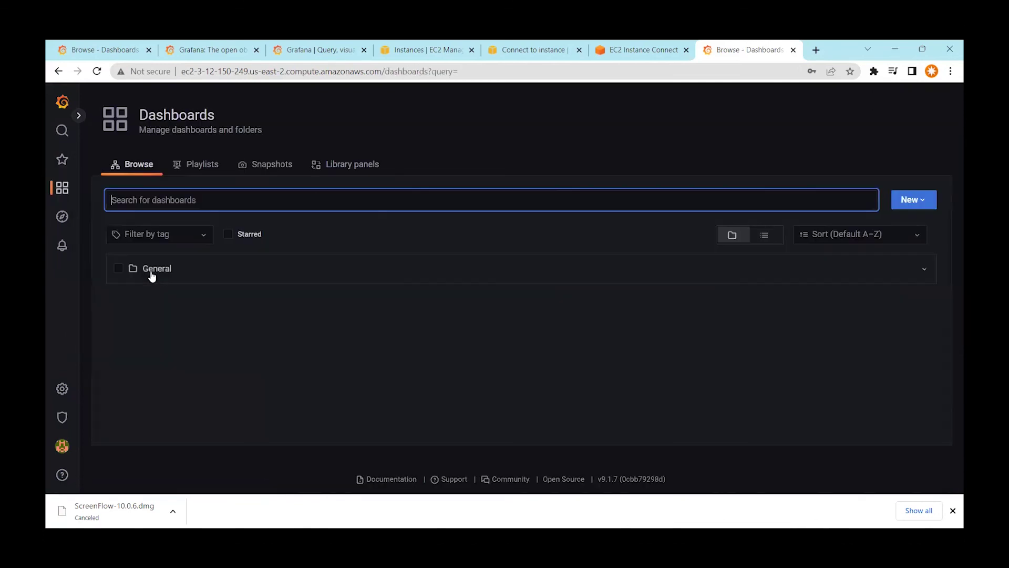
left_click(152, 277)
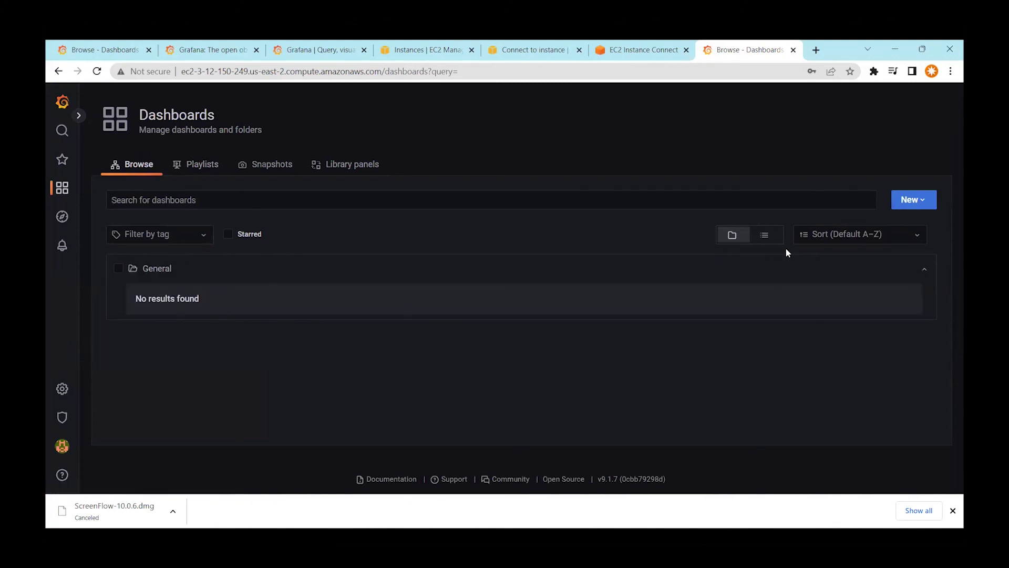
left_click(910, 199)
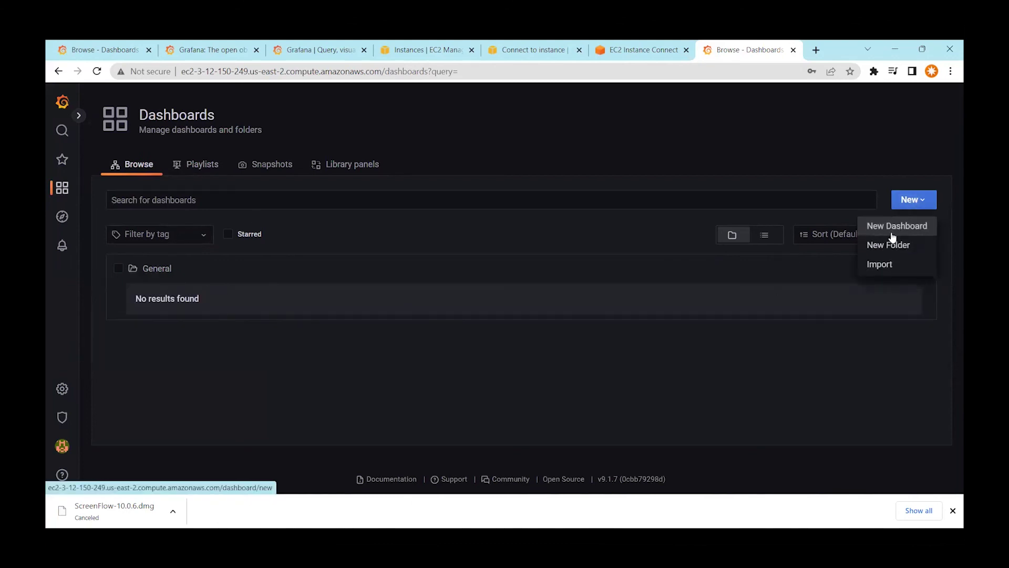
left_click(892, 230)
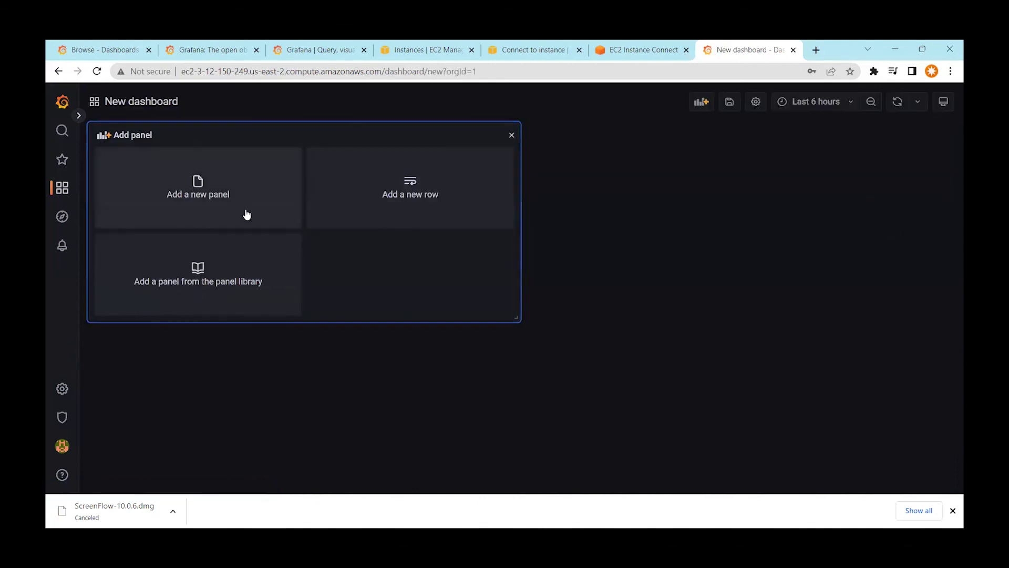
left_click(409, 196)
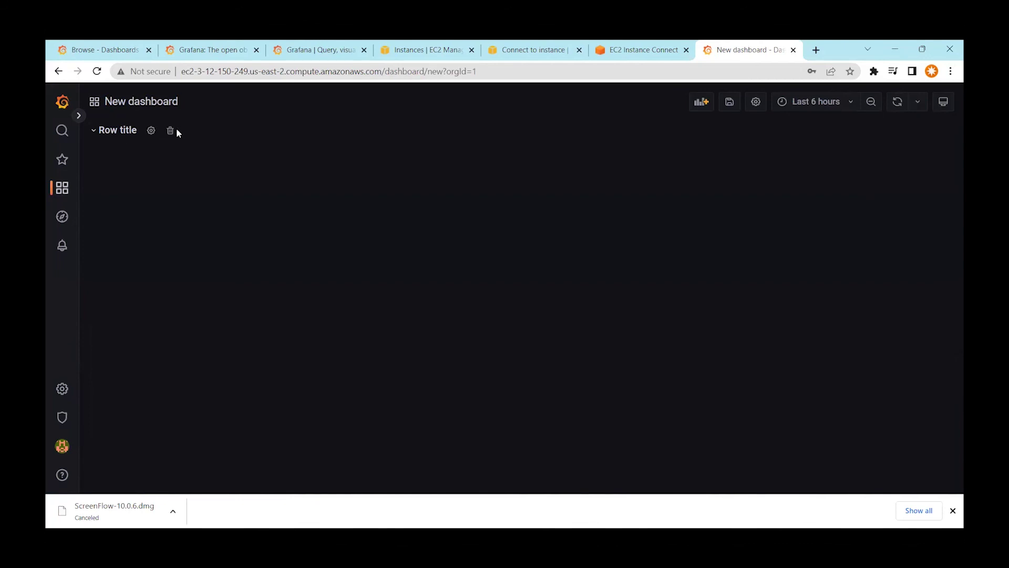
Rename the row to the person's name plus 'EC2 Test' and collapse it
left_click(151, 130)
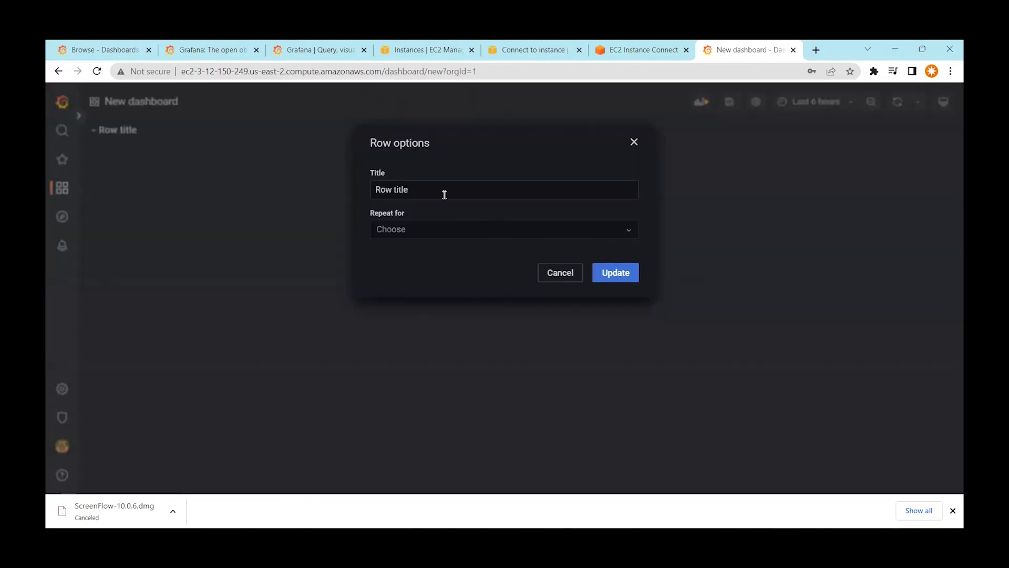
left_click_drag(445, 195, 342, 187)
type("Haneef")
type(" EC@ test")
key("BackSpace")
key("BackSpace")
key("BackSpace")
key("BackSpace")
key("BackSpace")
key("BackSpace")
type("2 Test")
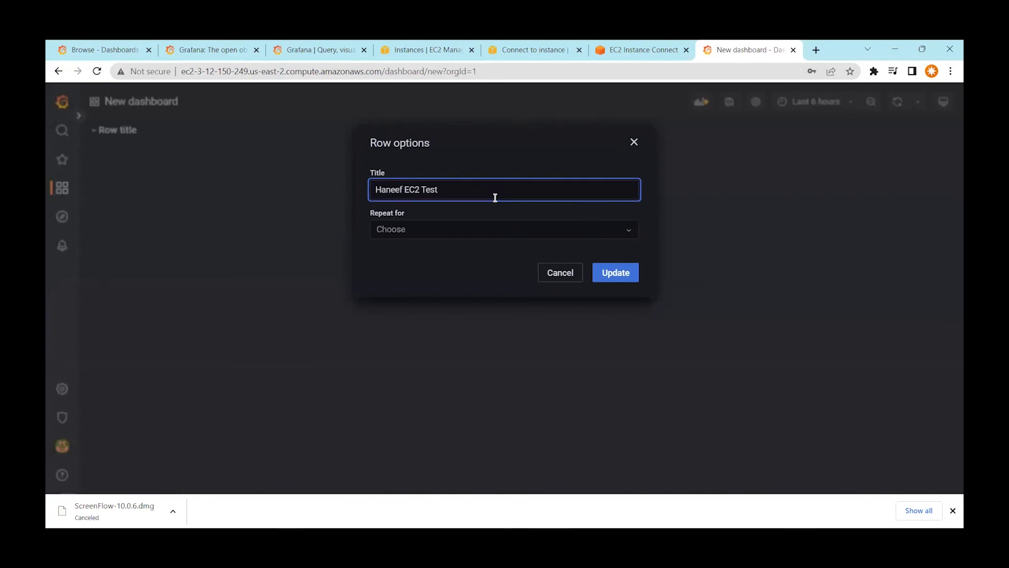
left_click(616, 272)
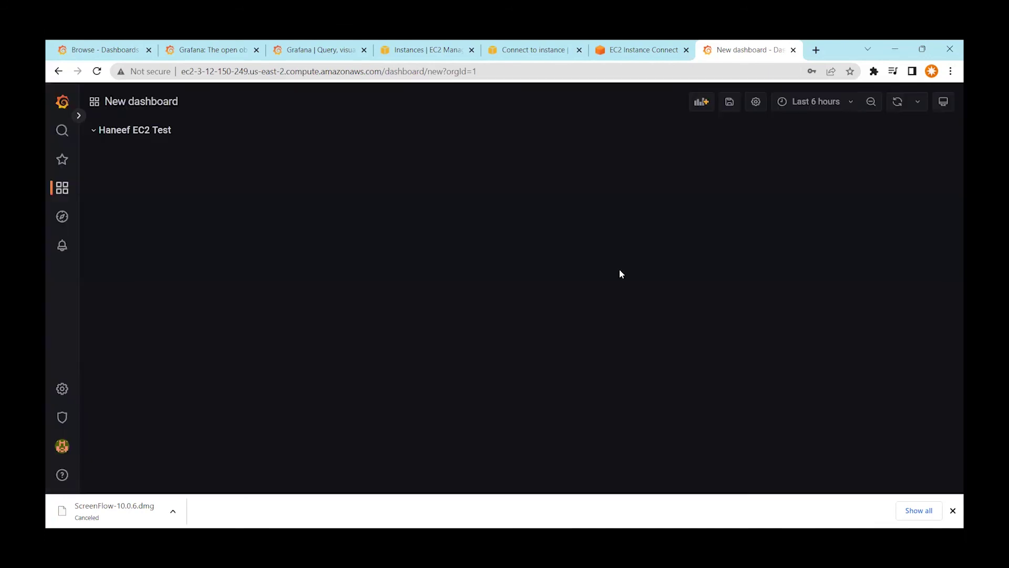
left_click(148, 136)
Add a time-series panel on the -- Grafana -- data source, then move it below the row and enlarge it
left_click(702, 101)
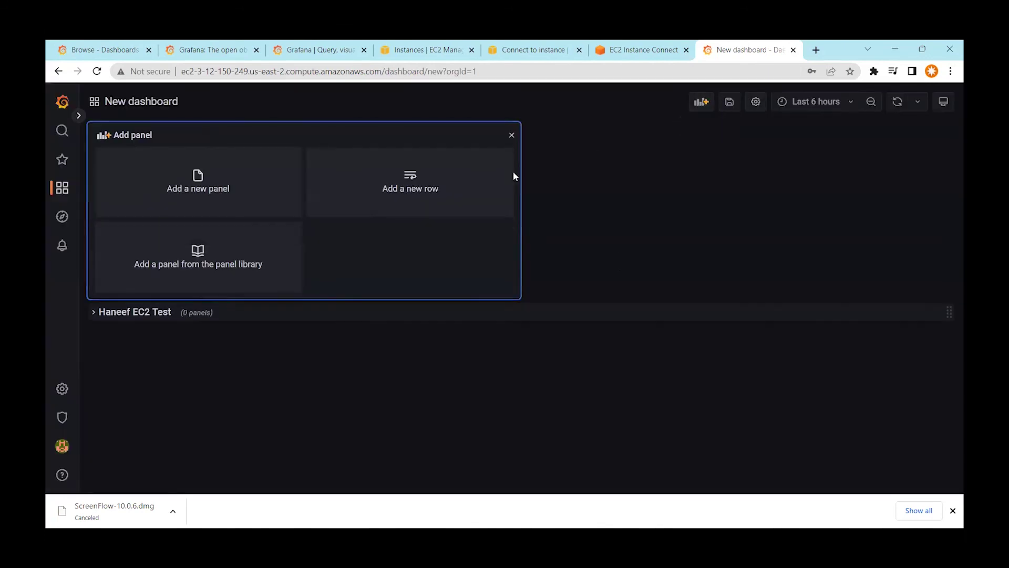
left_click(216, 190)
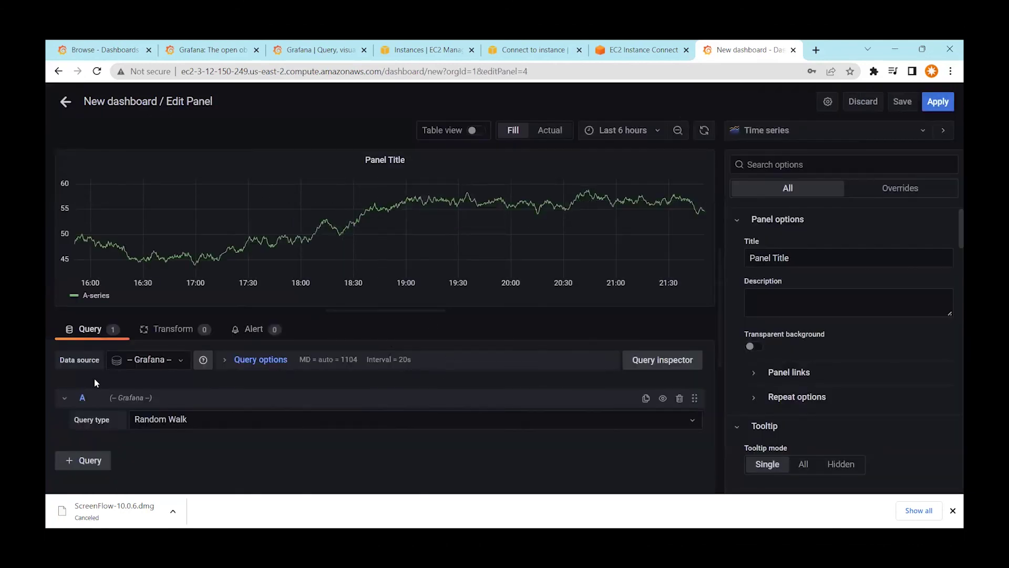
left_click(166, 368)
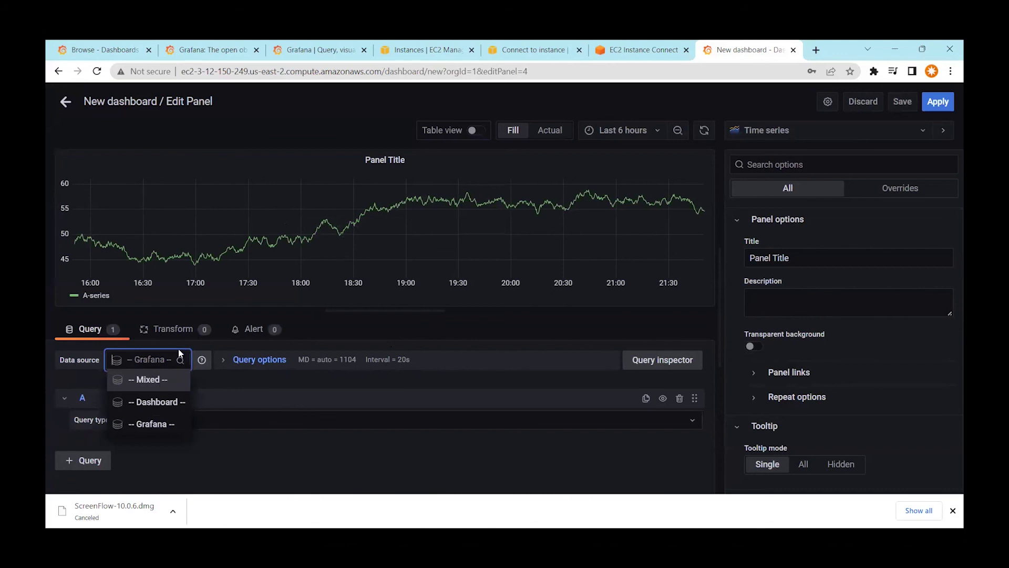
left_click(370, 402)
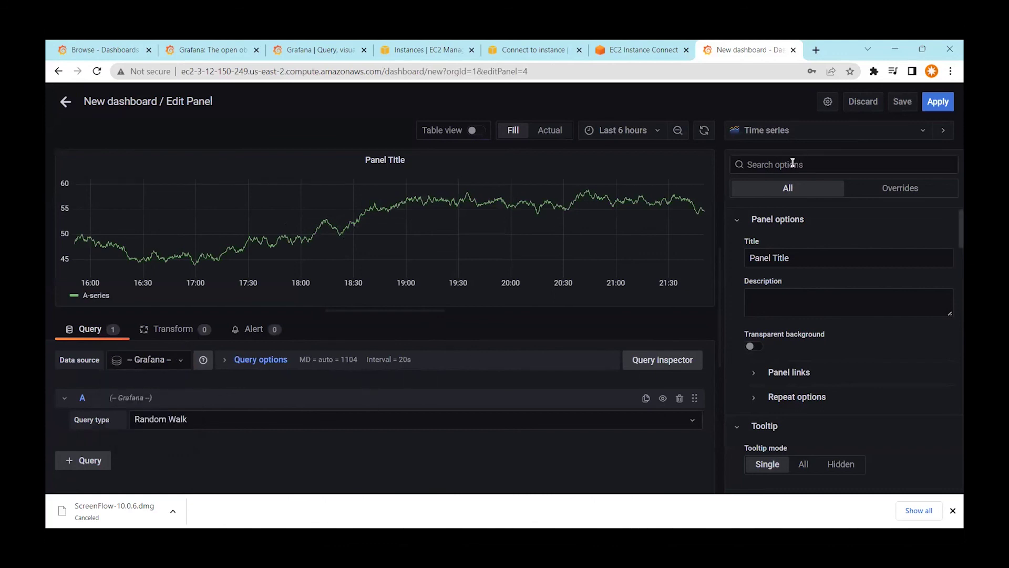
left_click(935, 104)
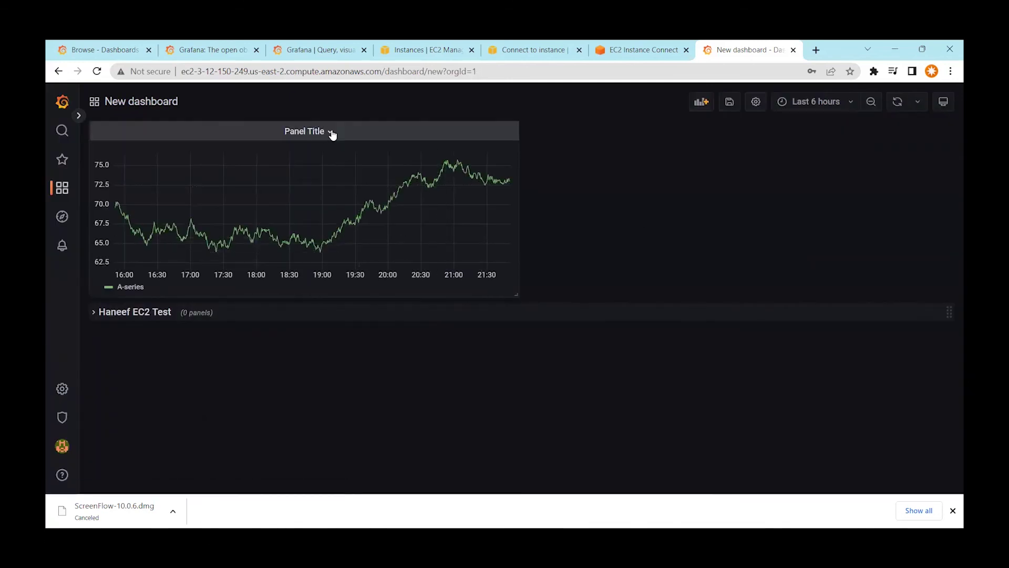
left_click_drag(317, 131, 284, 187)
left_click_drag(518, 317, 556, 341)
Duplicate the time-series graph panel
left_click(322, 158)
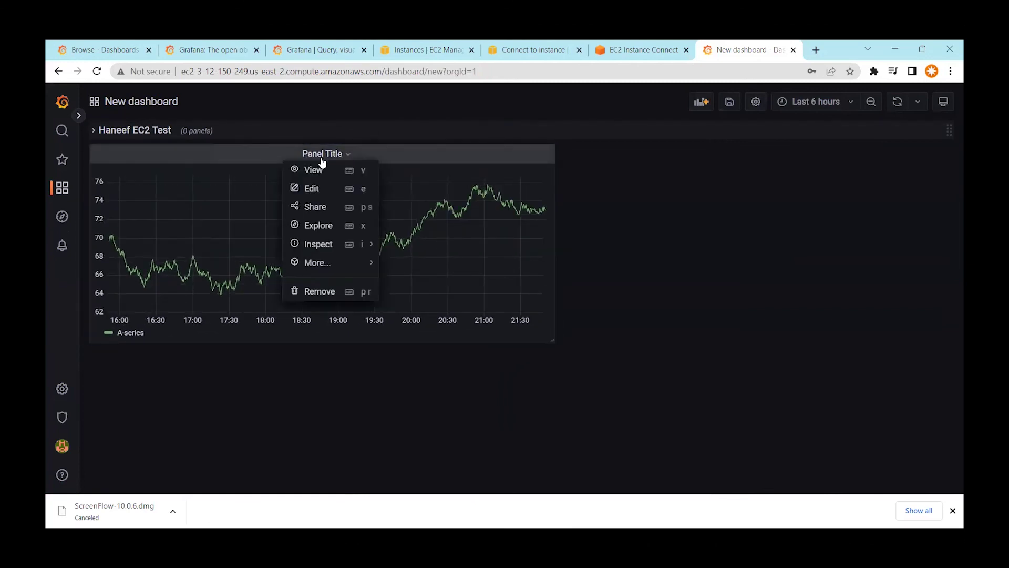
mouse_move(332, 273)
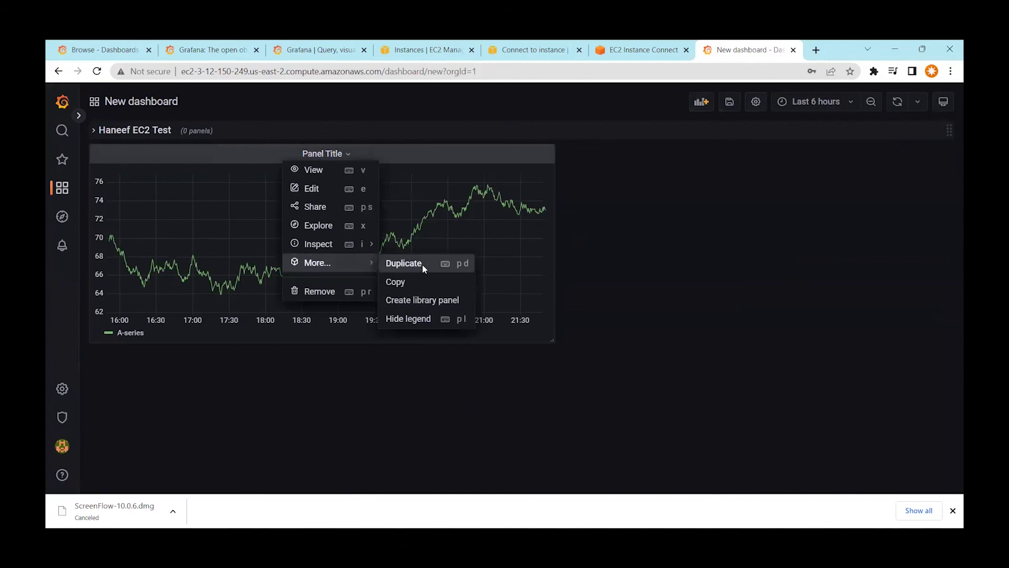
left_click(421, 264)
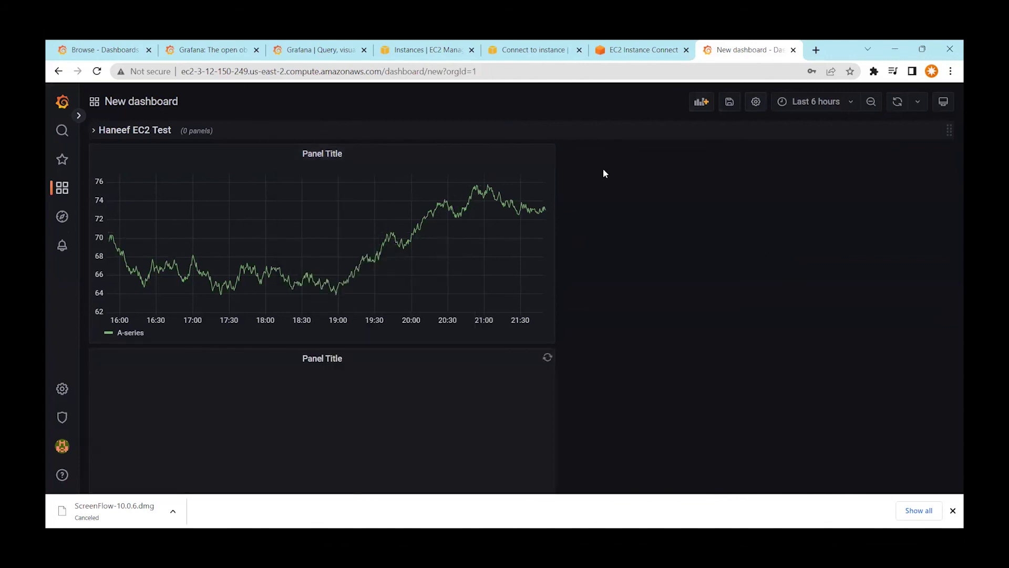
Change the duplicated panel's visualization to Stat and apply it
left_click(327, 360)
left_click(329, 396)
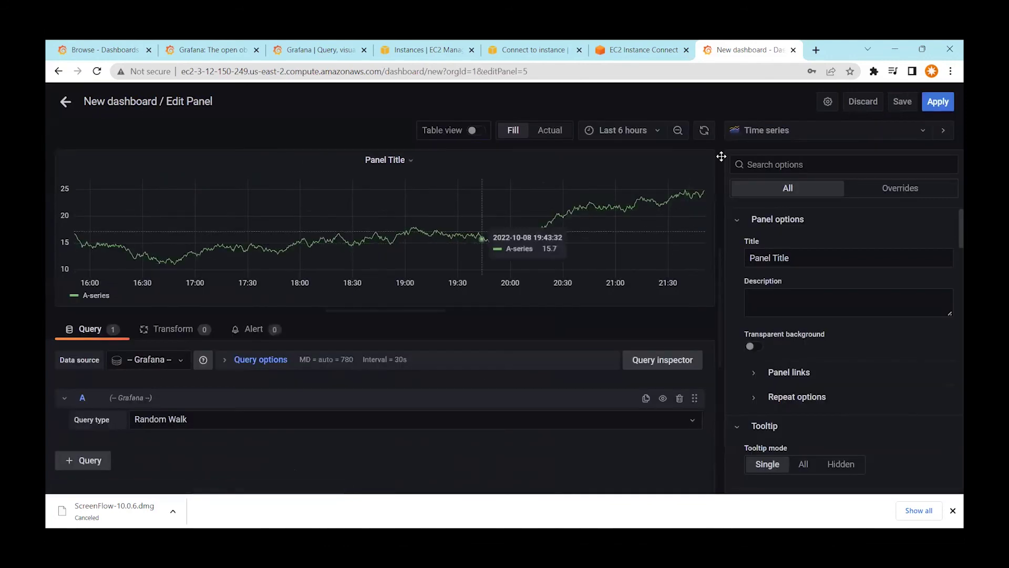
left_click(818, 136)
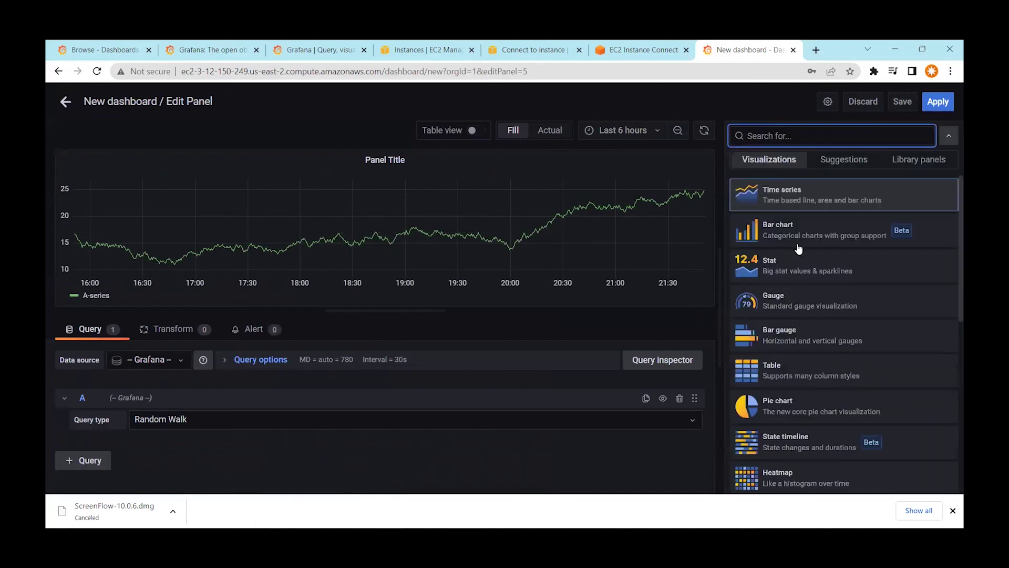
left_click(775, 272)
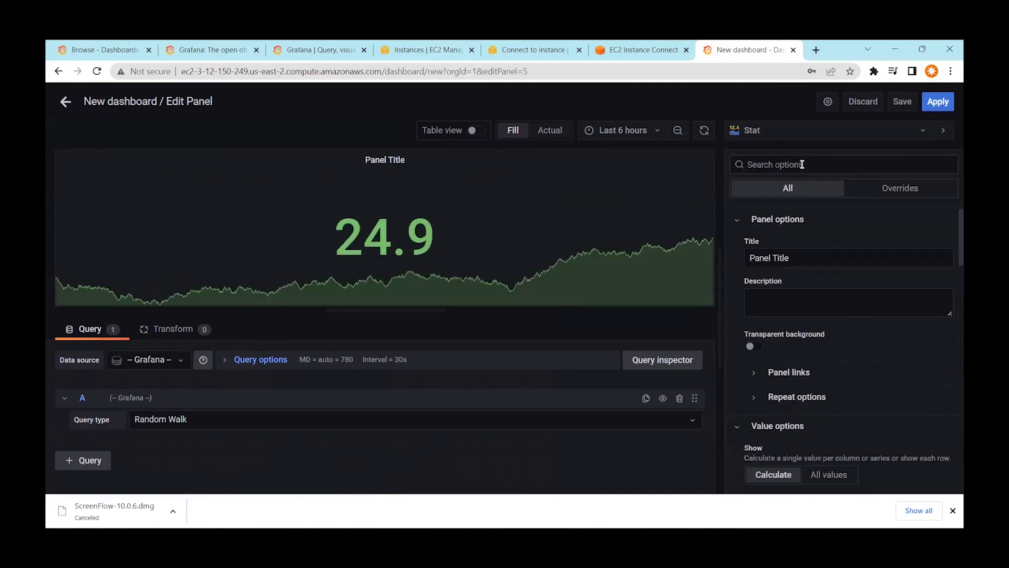
left_click(795, 135)
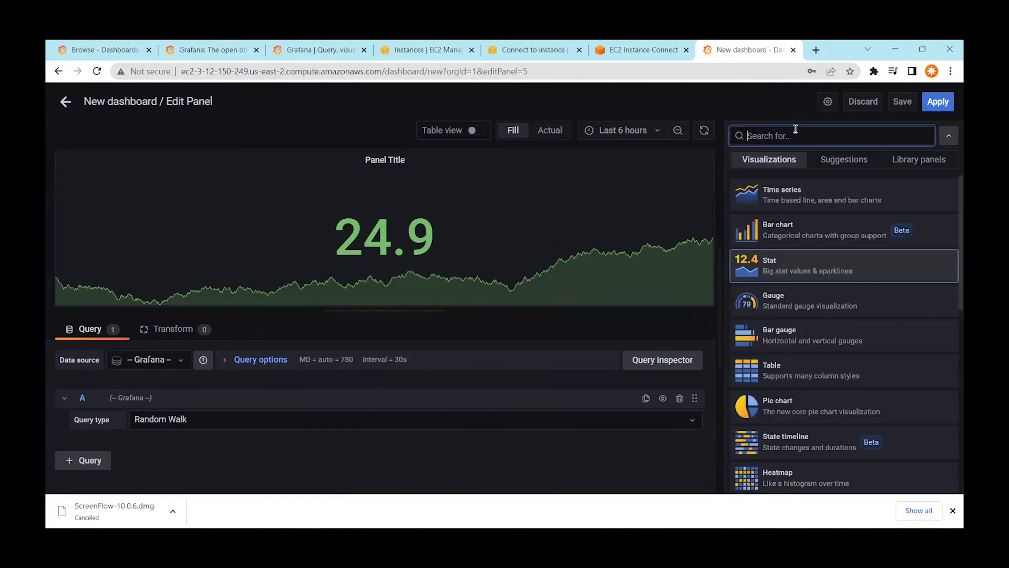
left_click(790, 336)
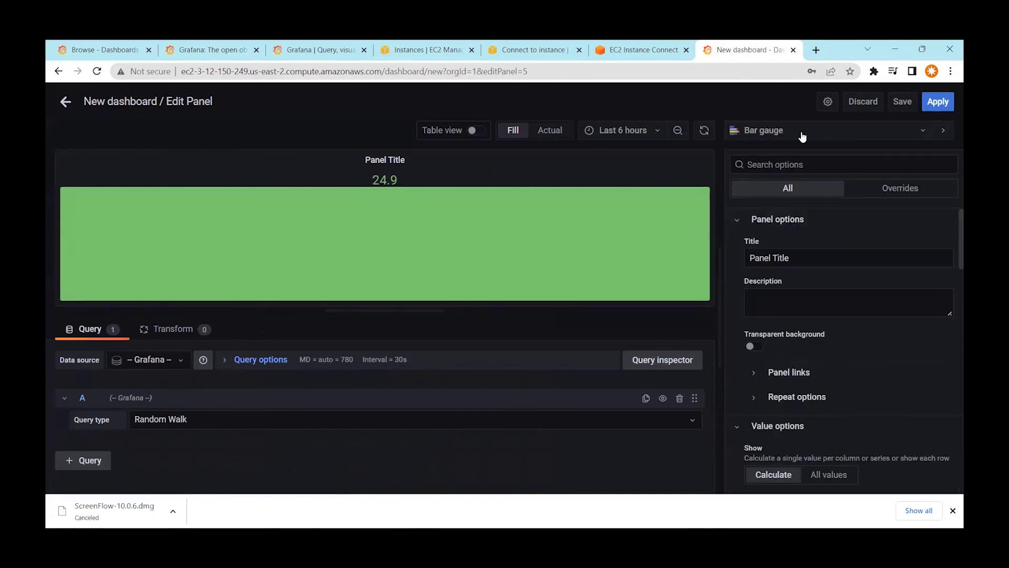
left_click(800, 135)
left_click(811, 273)
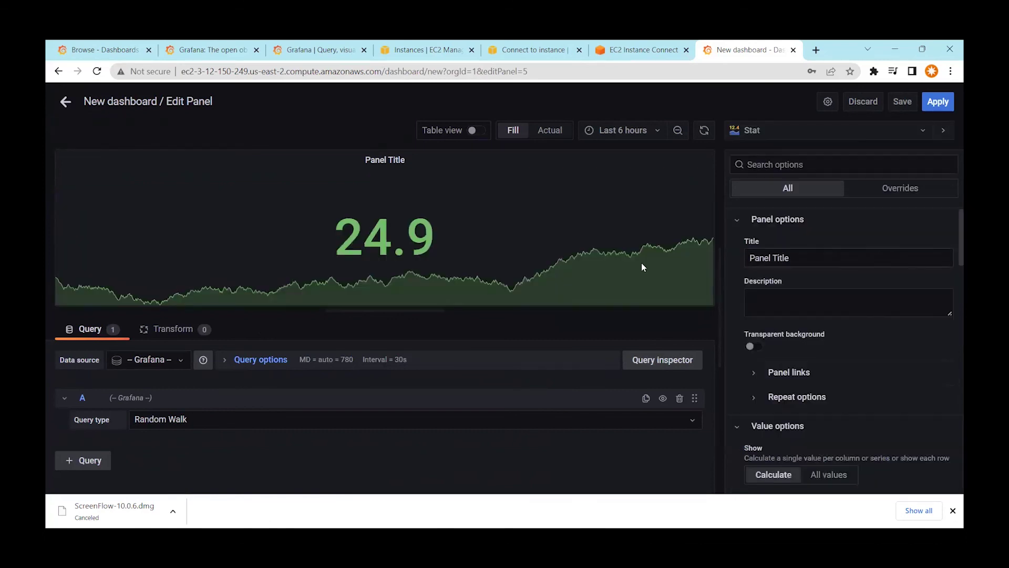
left_click(938, 102)
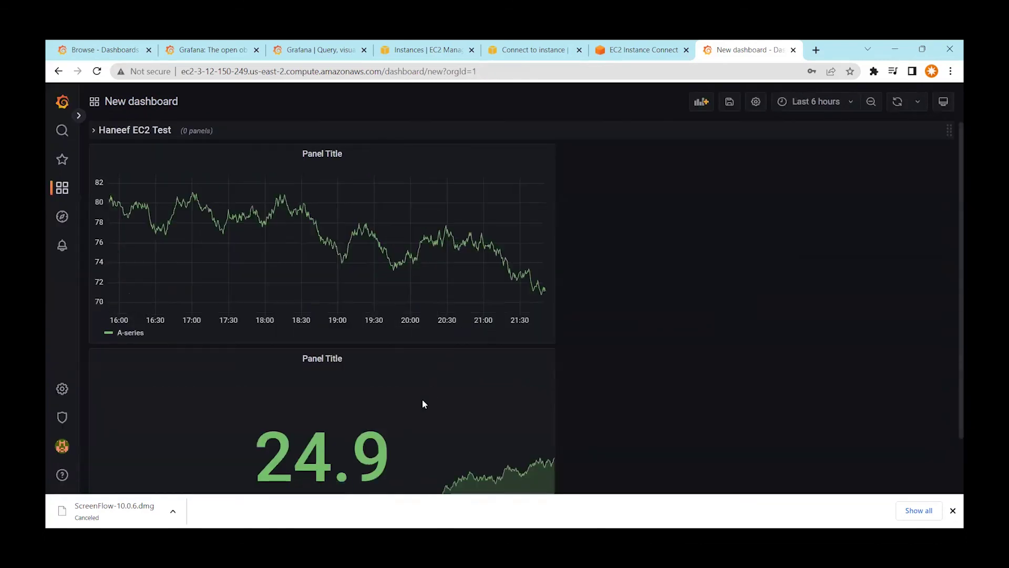
Narrow the graph, place the stat panel to its right, and resize it to match the height
left_click_drag(553, 340, 445, 342)
left_click_drag(345, 360, 704, 200)
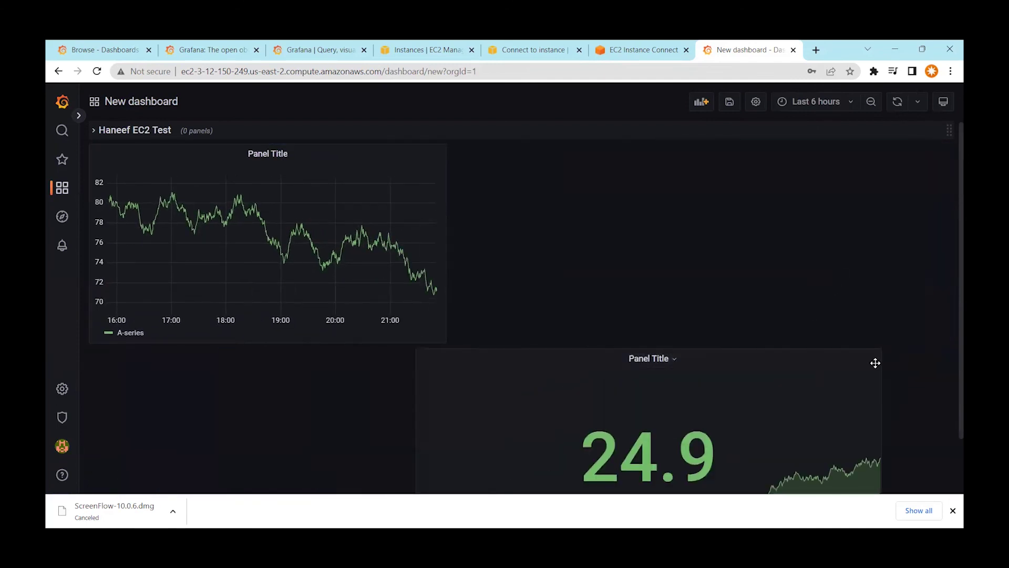
left_click_drag(878, 351, 802, 203)
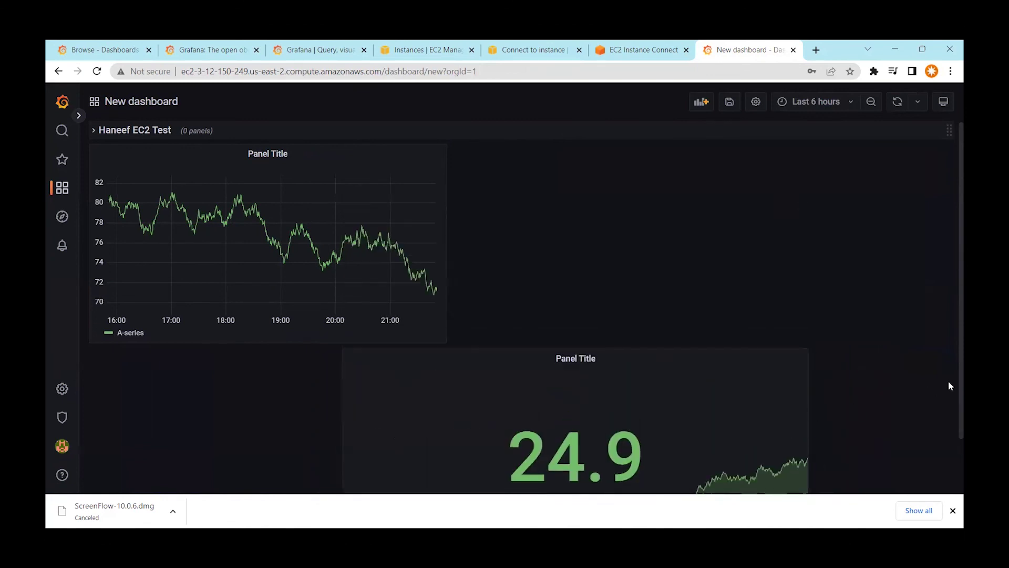
scroll(948, 410, "down", 1)
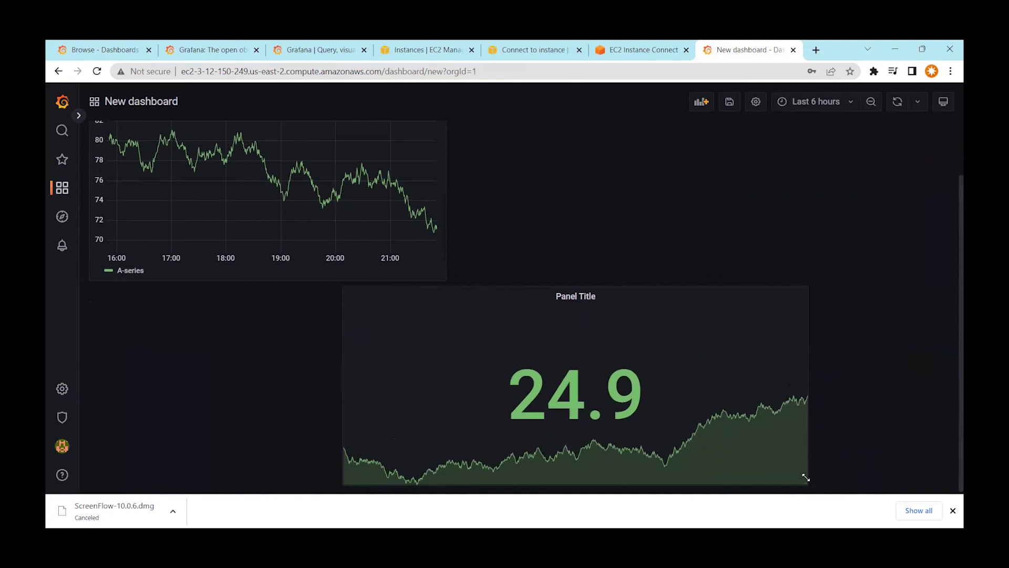
left_click_drag(806, 478, 736, 479)
scroll(693, 410, "up", 1)
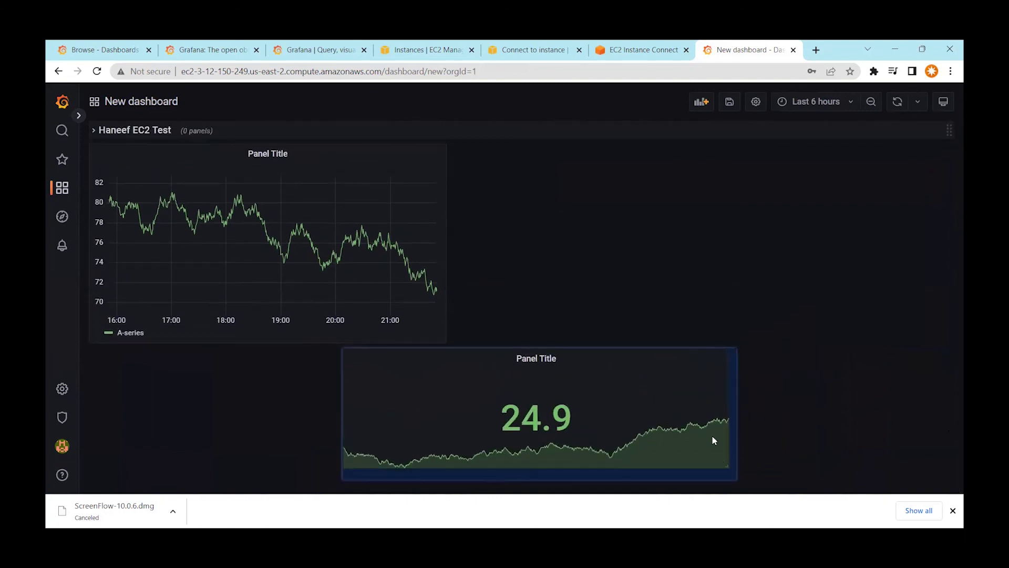
left_click_drag(586, 359, 694, 177)
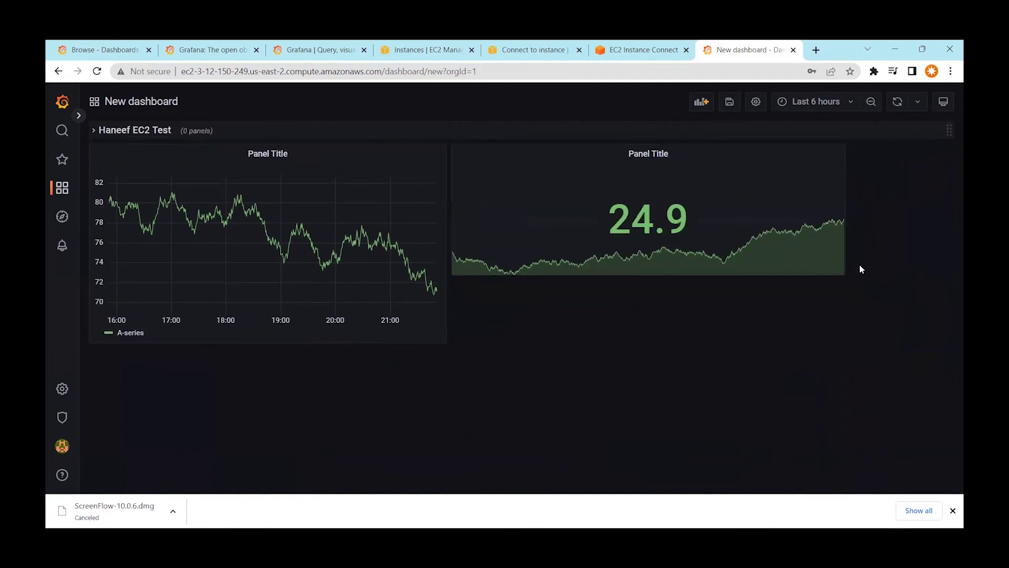
left_click_drag(843, 274, 946, 348)
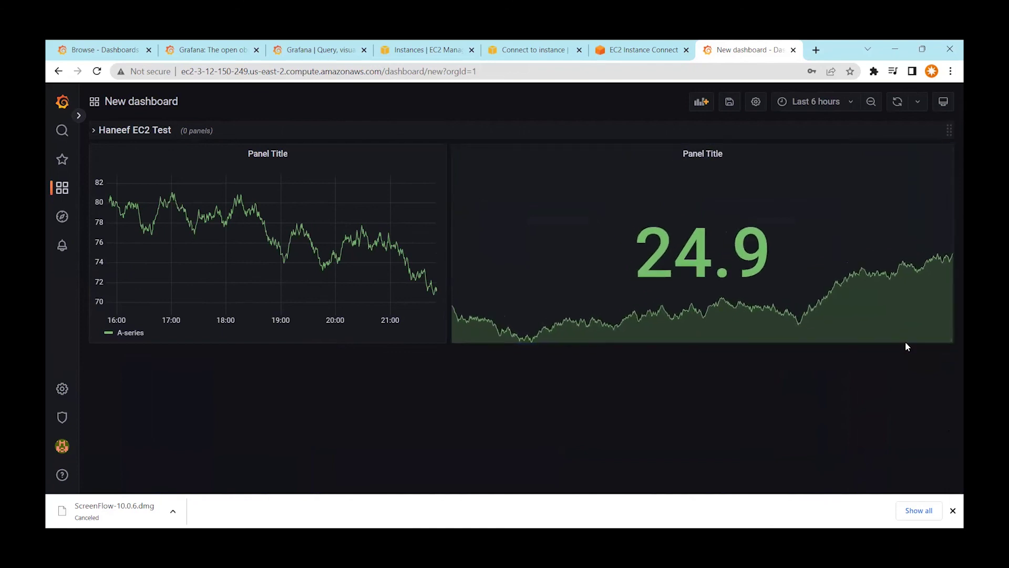
Save the dashboard as 'New dashboard' in General, briefly checking the EC2 terminal tab
left_click(729, 104)
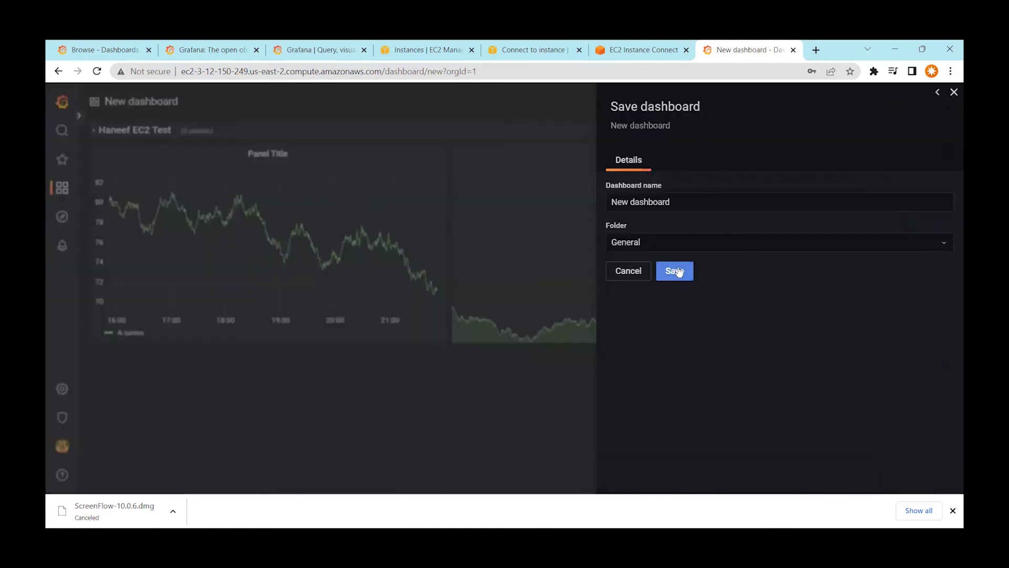
left_click(677, 271)
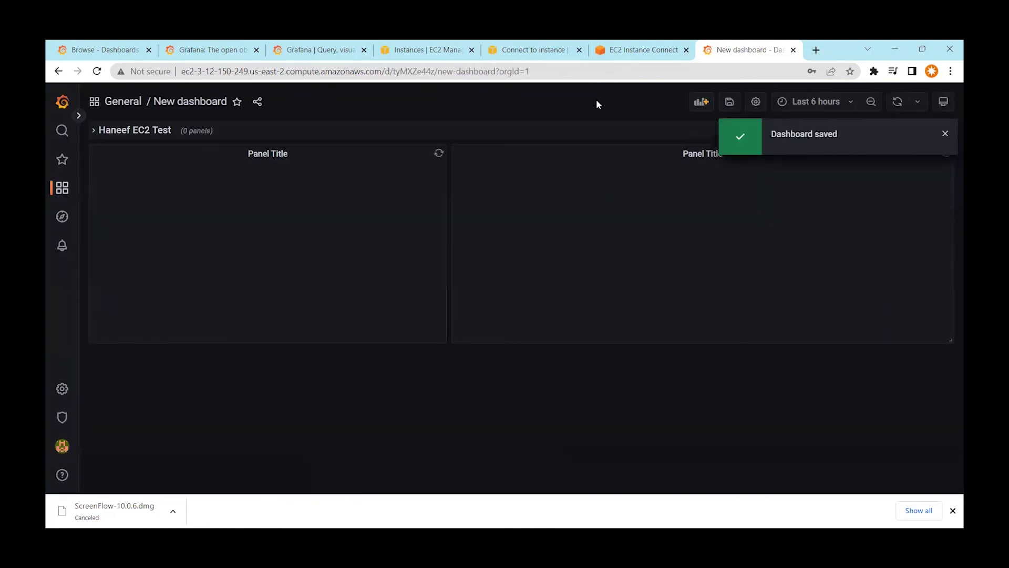
left_click(631, 49)
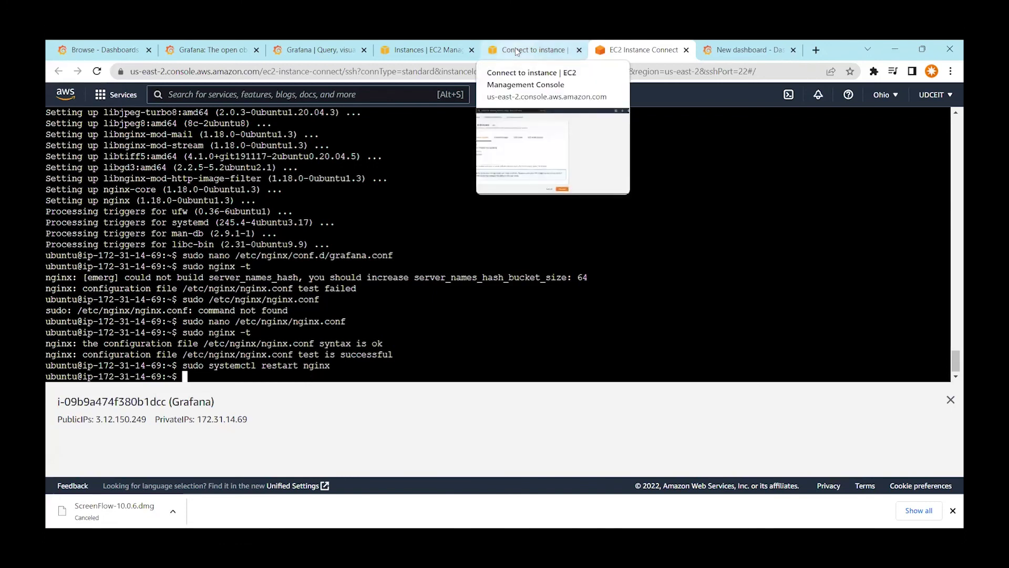
left_click(743, 43)
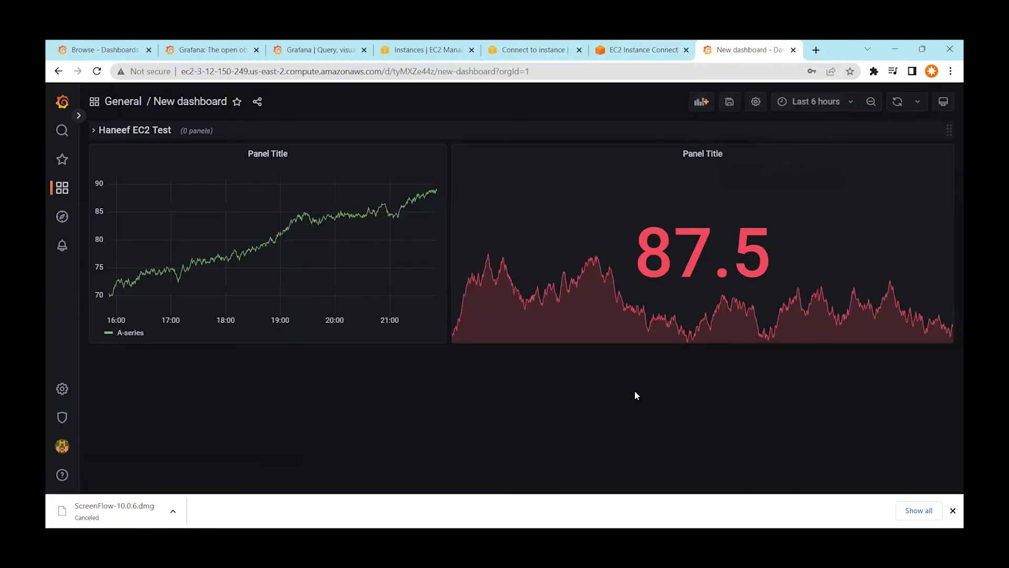